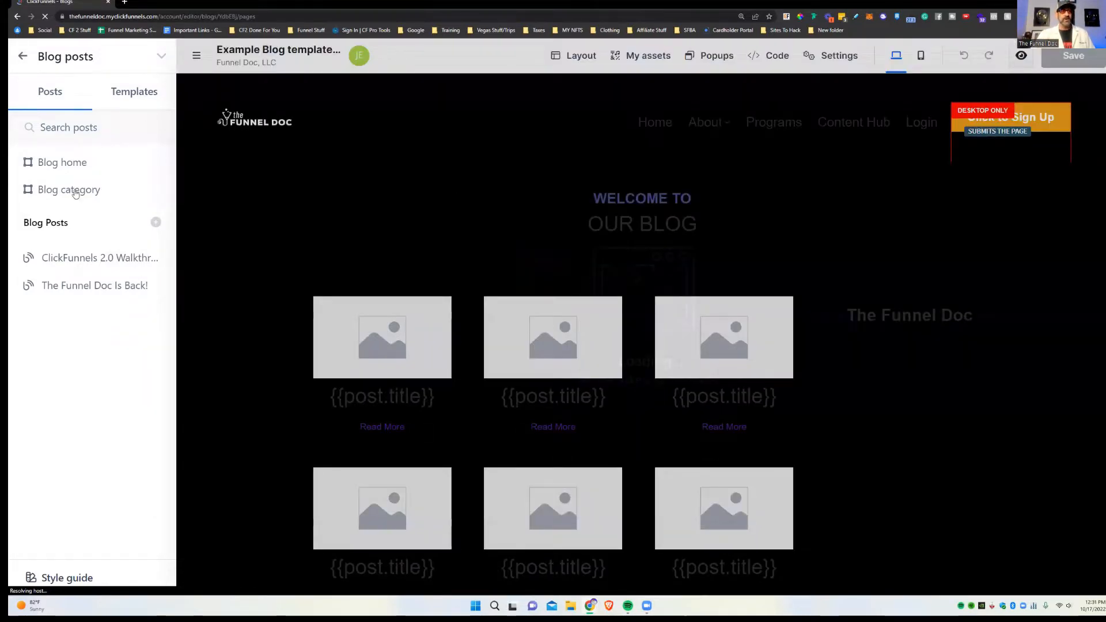
Step: Show the blog's templates, listing Blog Post Default used by 2 posts
left_click(119, 92)
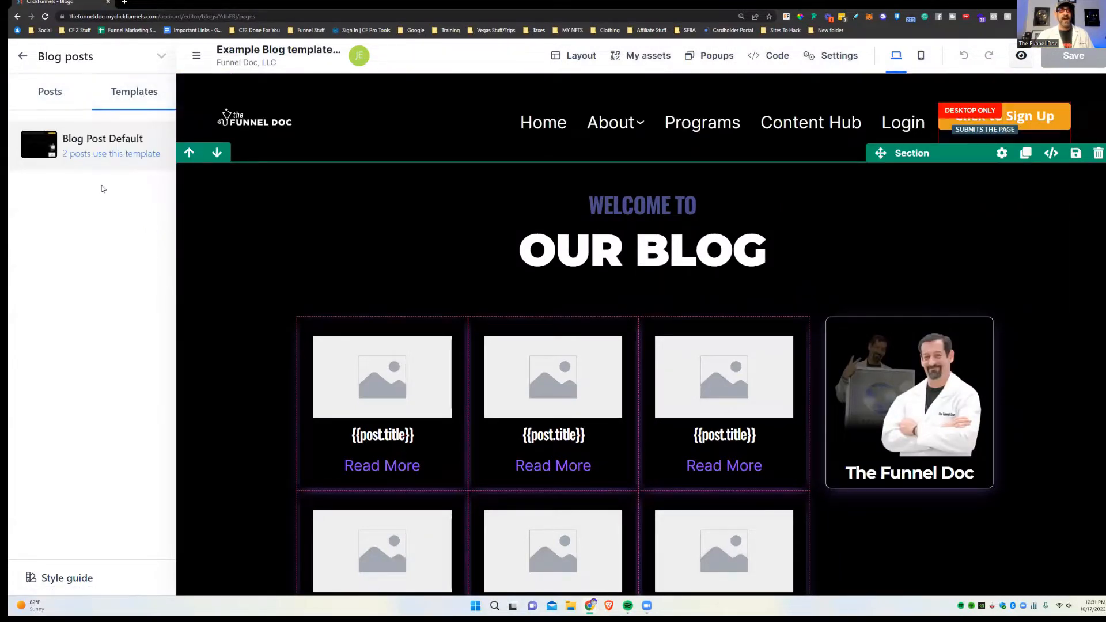
Step: Open the Blog Post Default template and dismiss the rating notification
left_click(100, 146)
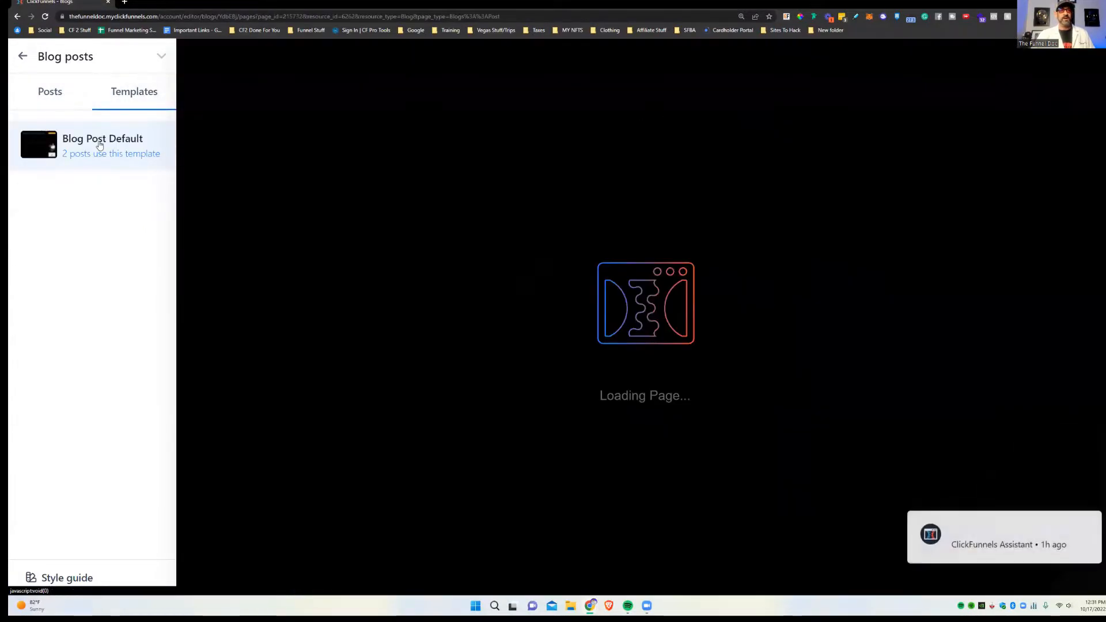
scroll(807, 220, "down", 3)
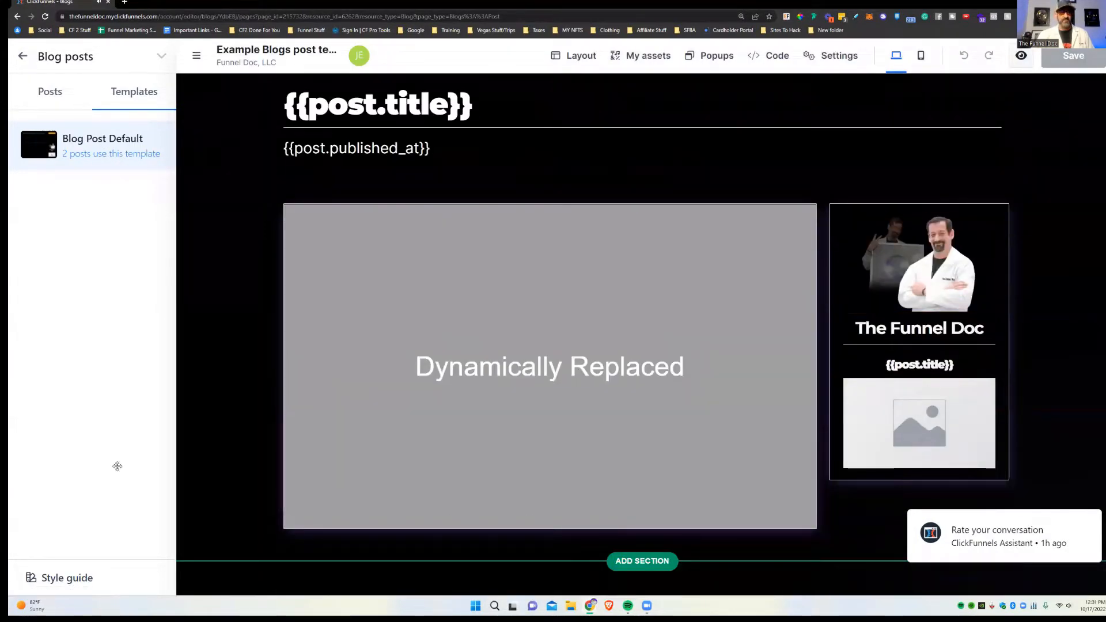
left_click(1077, 494)
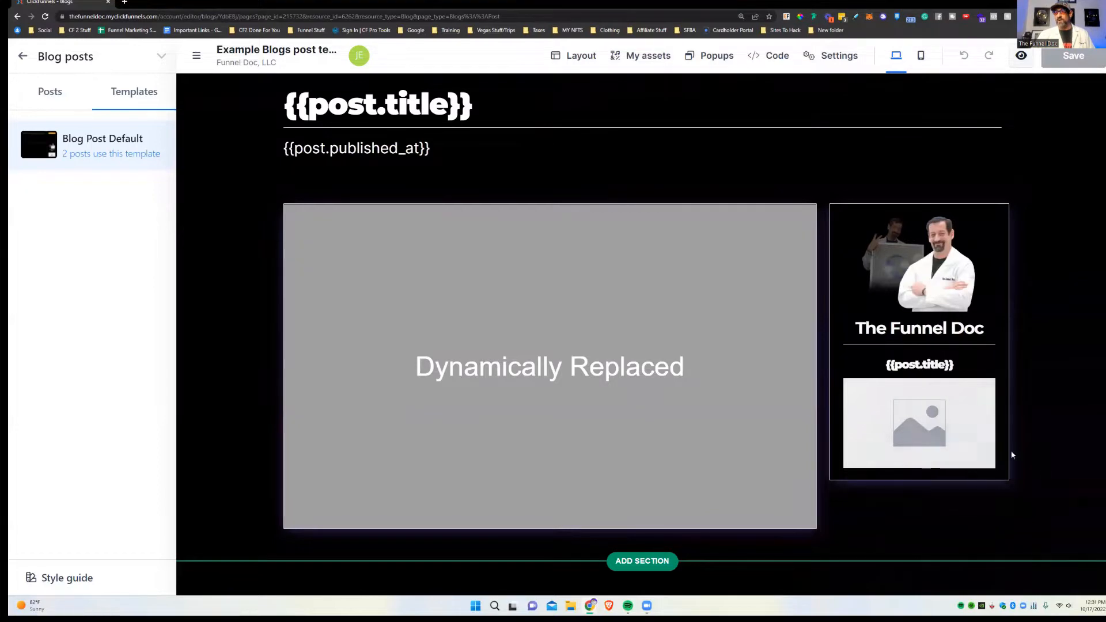
scroll(756, 498, "up", 3)
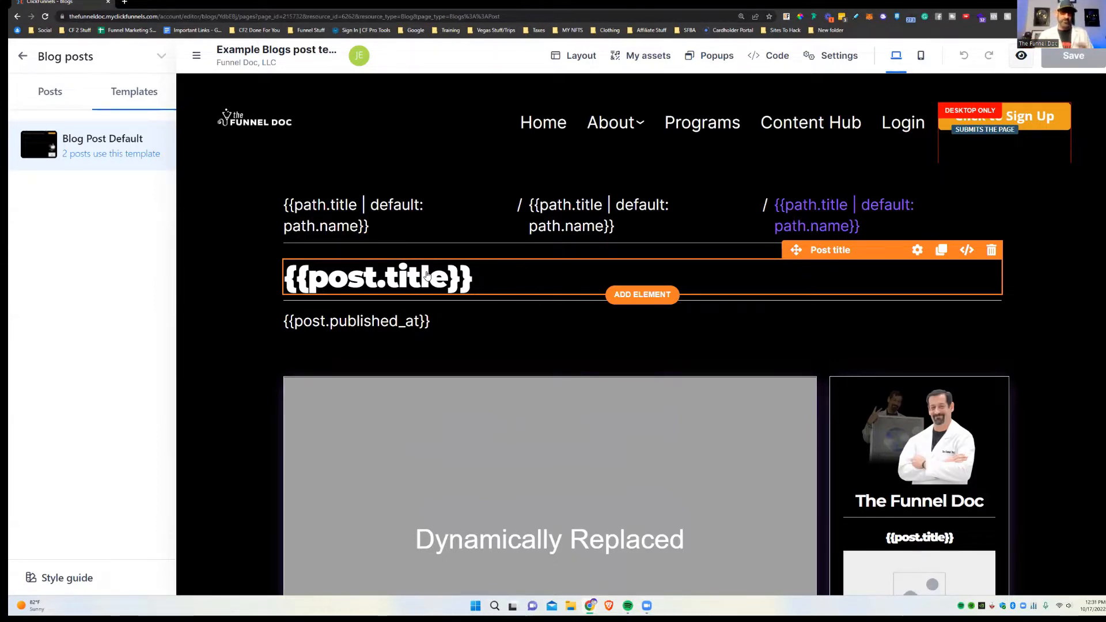
Step: Try inserting a blank element under The Funnel Doc, then reload the editor to discard it
scroll(957, 224, "down", 3)
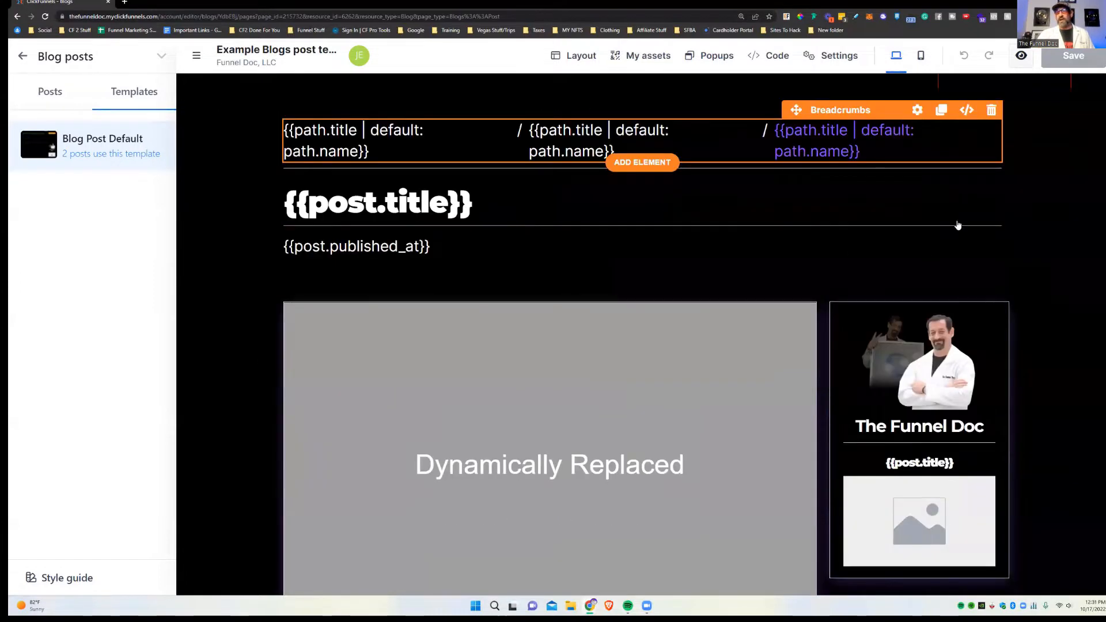
left_click(924, 338)
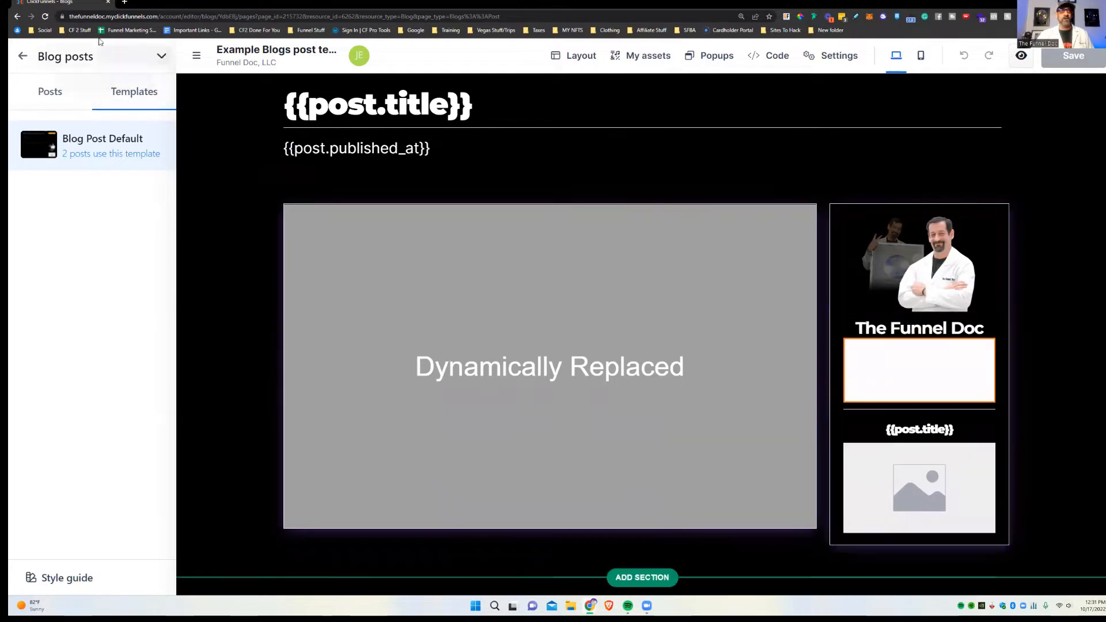
left_click(45, 16)
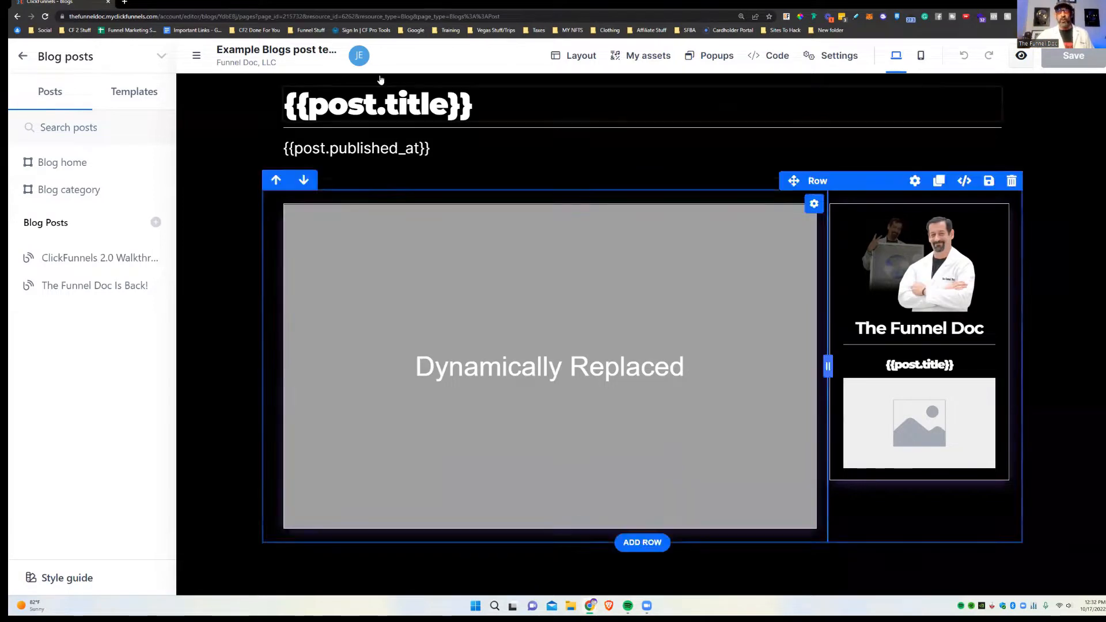
scroll(336, 150, "up", 3)
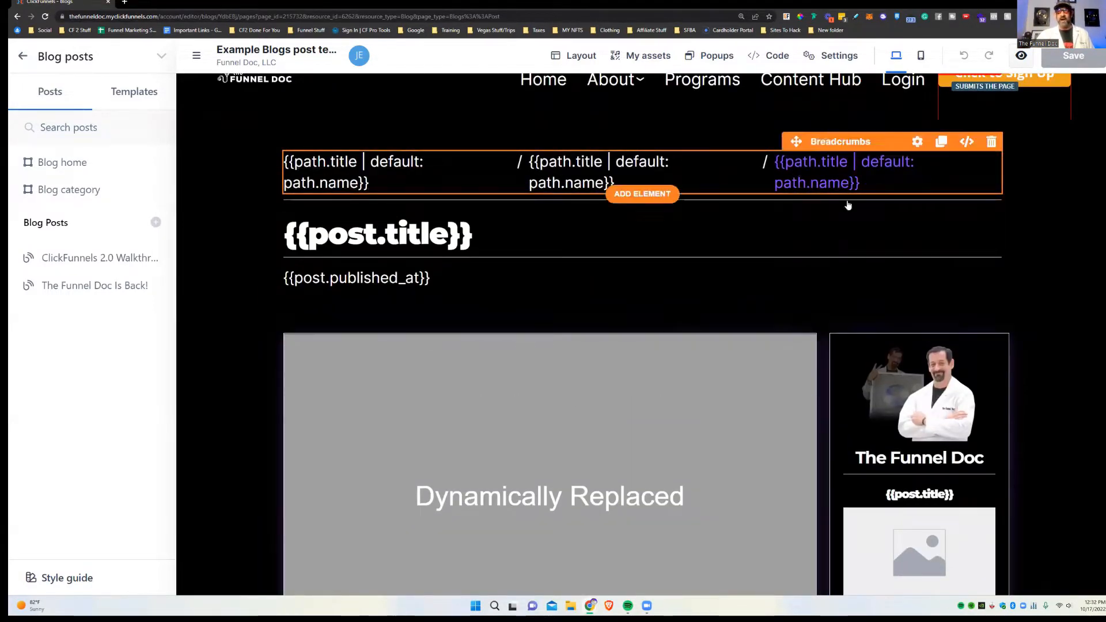
scroll(548, 150, "up", 1)
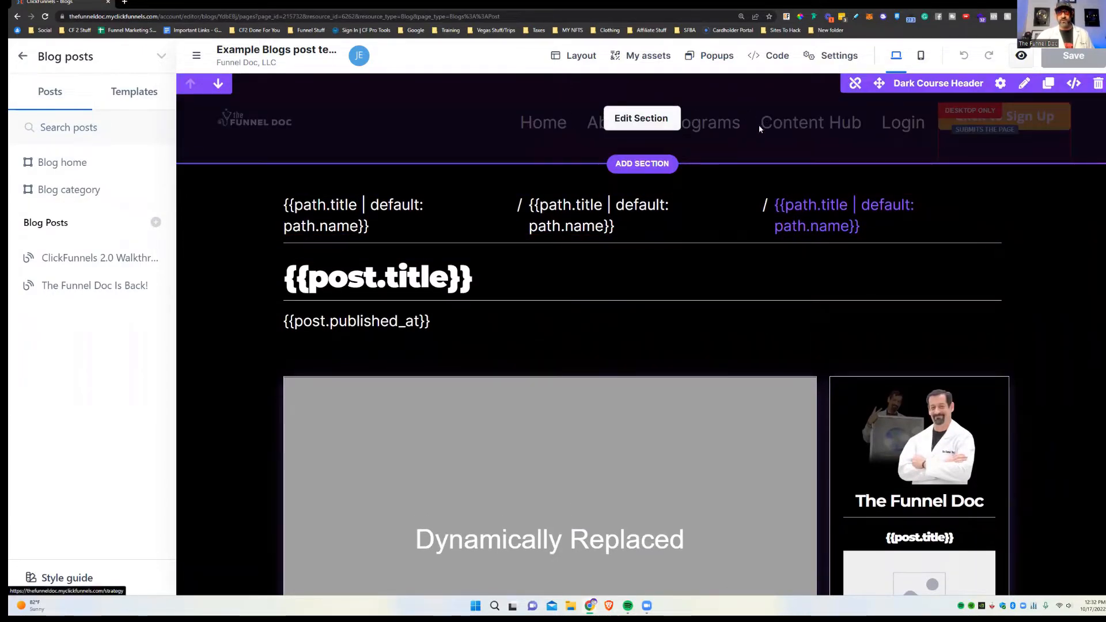
scroll(774, 147, "down", 10)
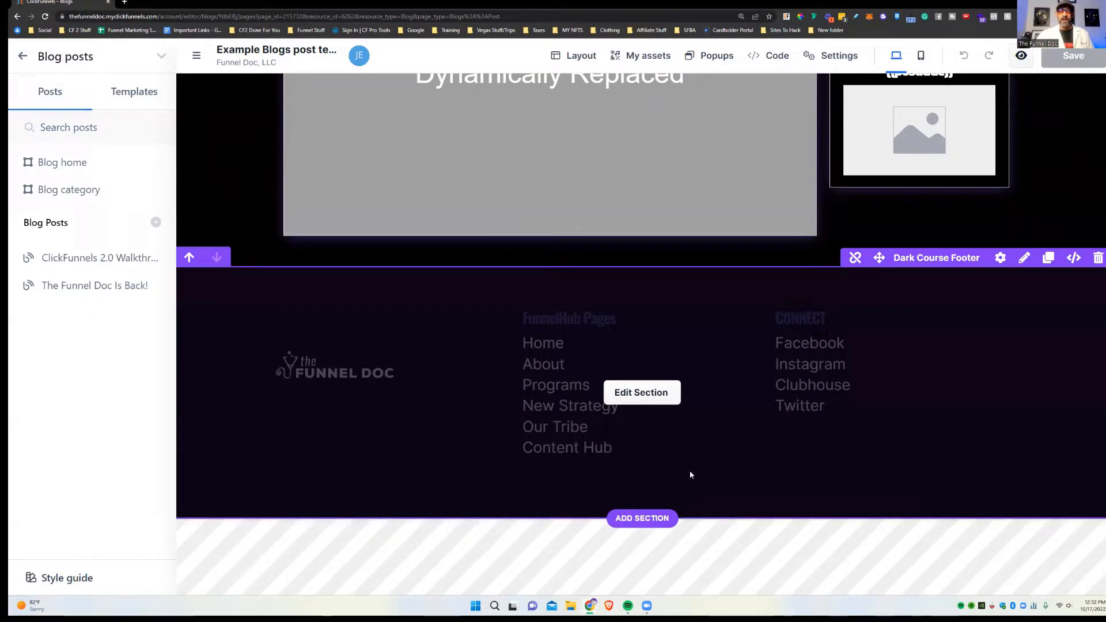
scroll(775, 453, "up", 10)
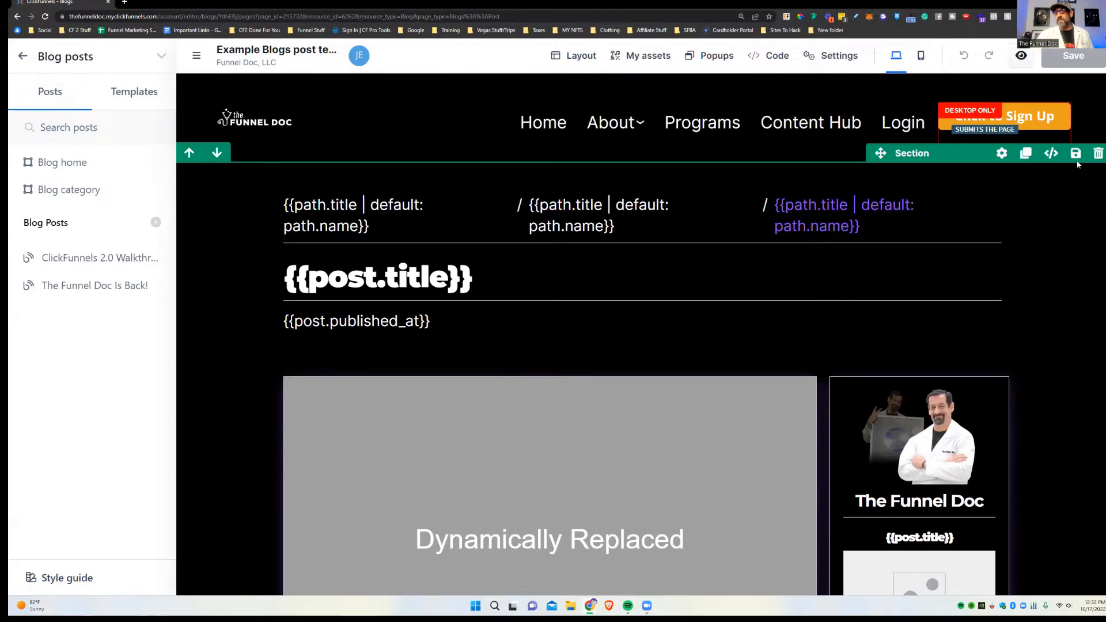
scroll(1086, 340, "down", 3)
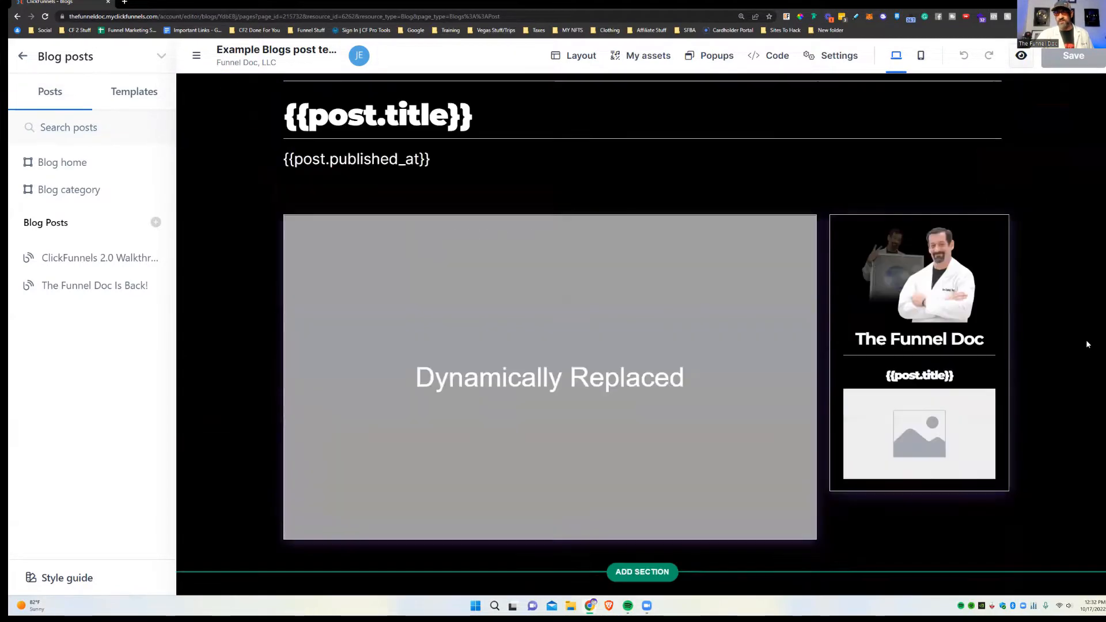
scroll(1086, 340, "up", 3)
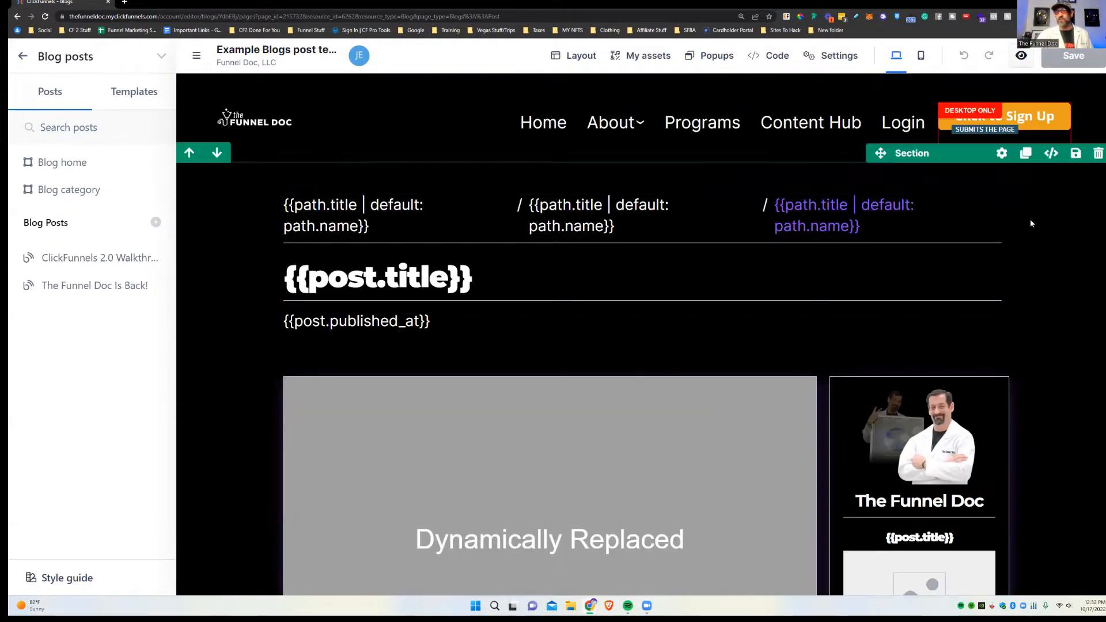
left_click(1075, 153)
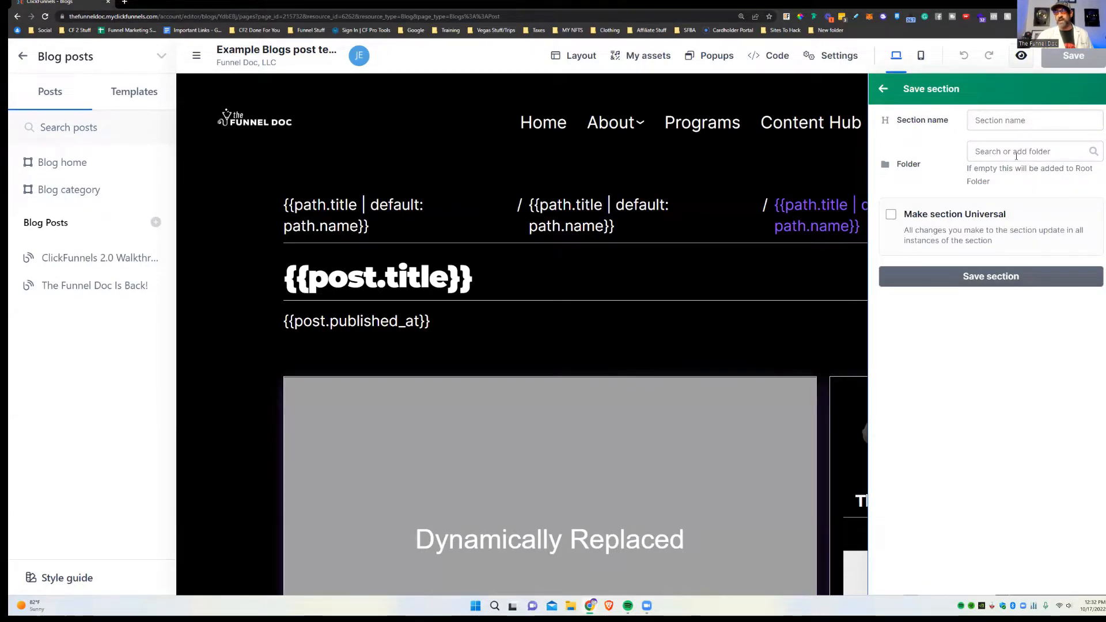
left_click(772, 156)
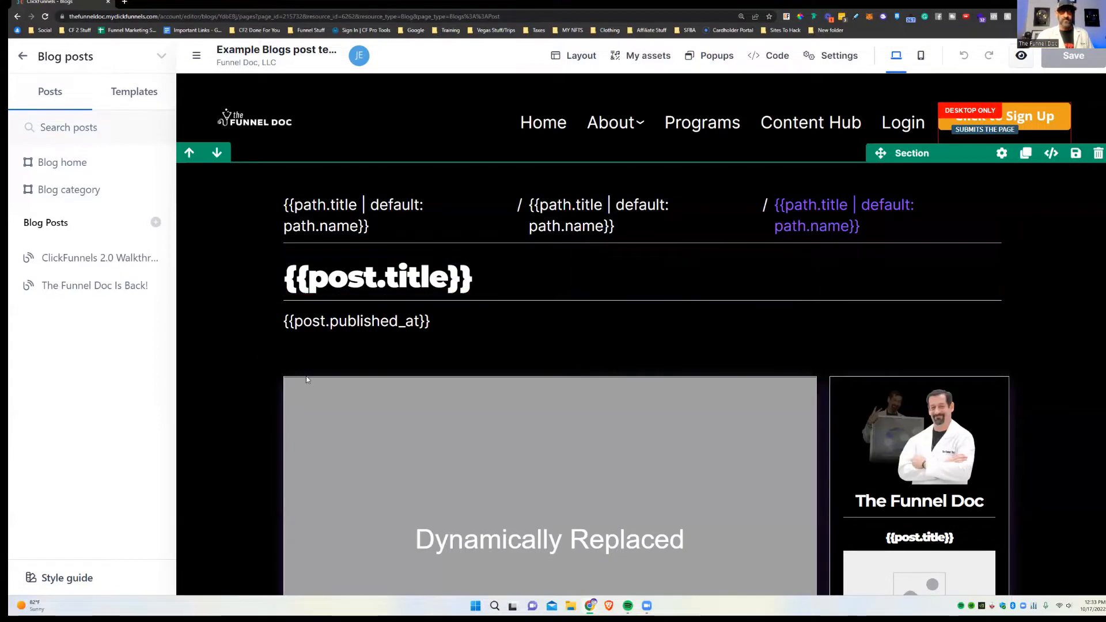
Step: Open the Blog home page with its OUR BLOG heading and grid of post cards
scroll(250, 512, "down", 5)
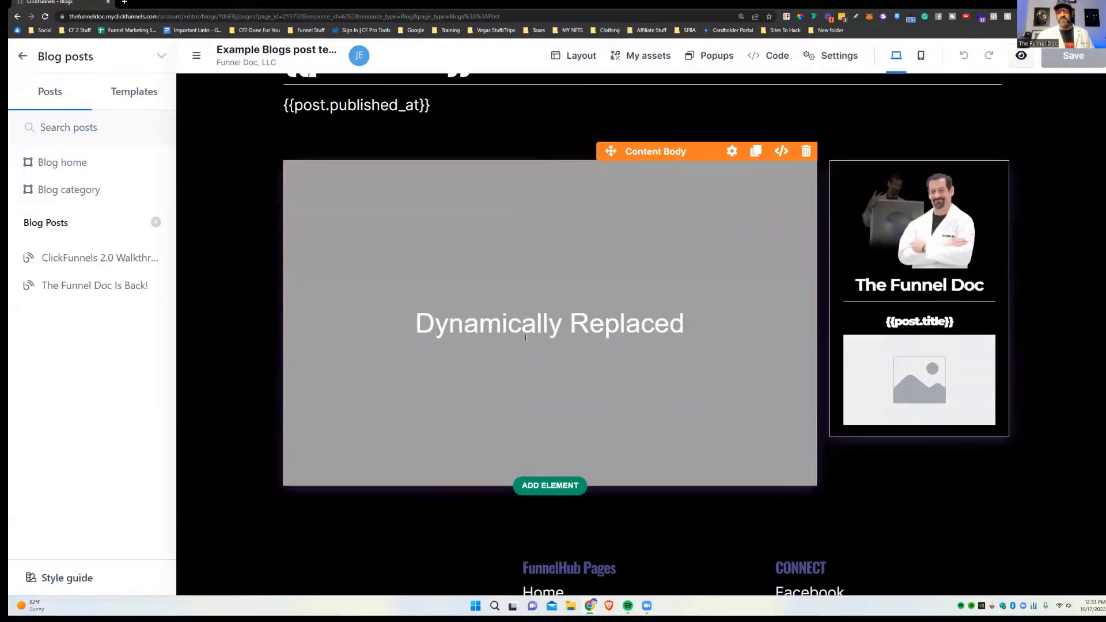
scroll(615, 199, "up", 2)
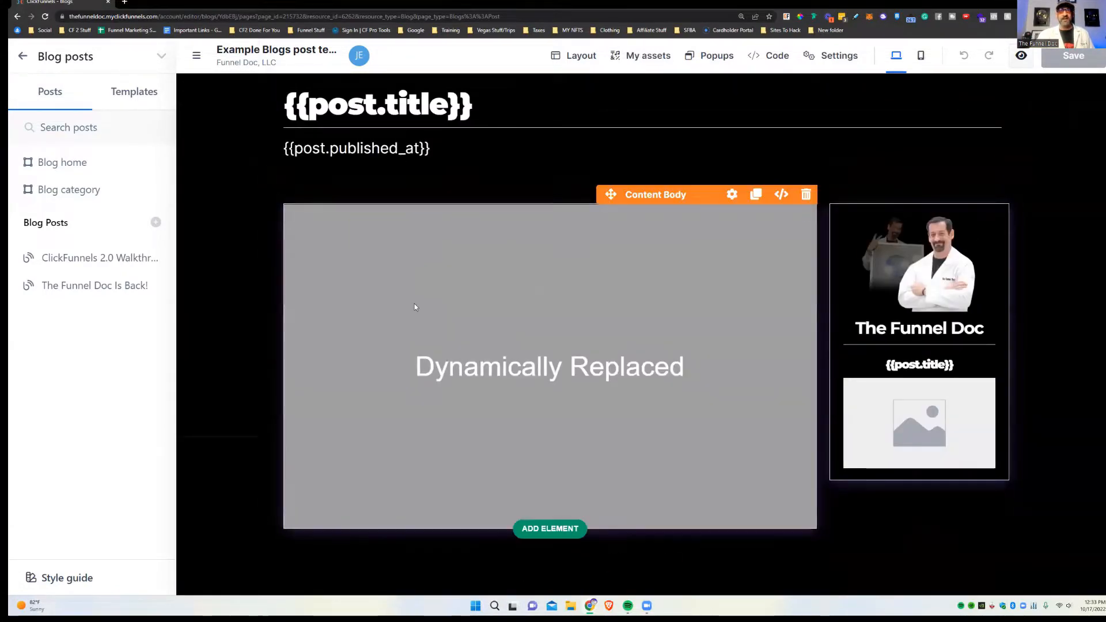
scroll(414, 304, "up", 3)
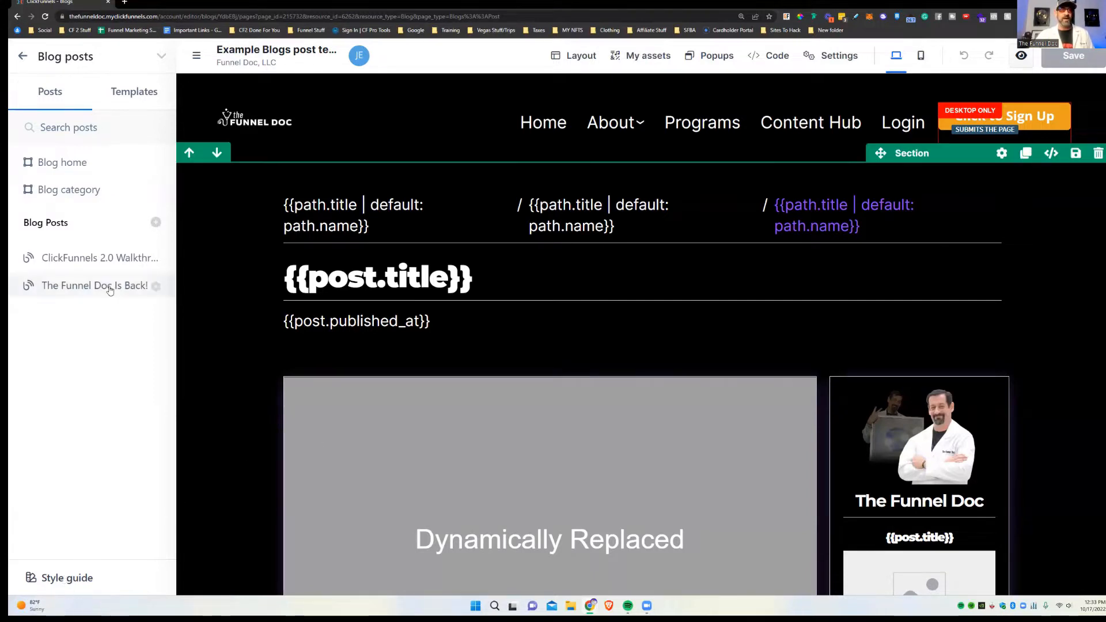
left_click(84, 161)
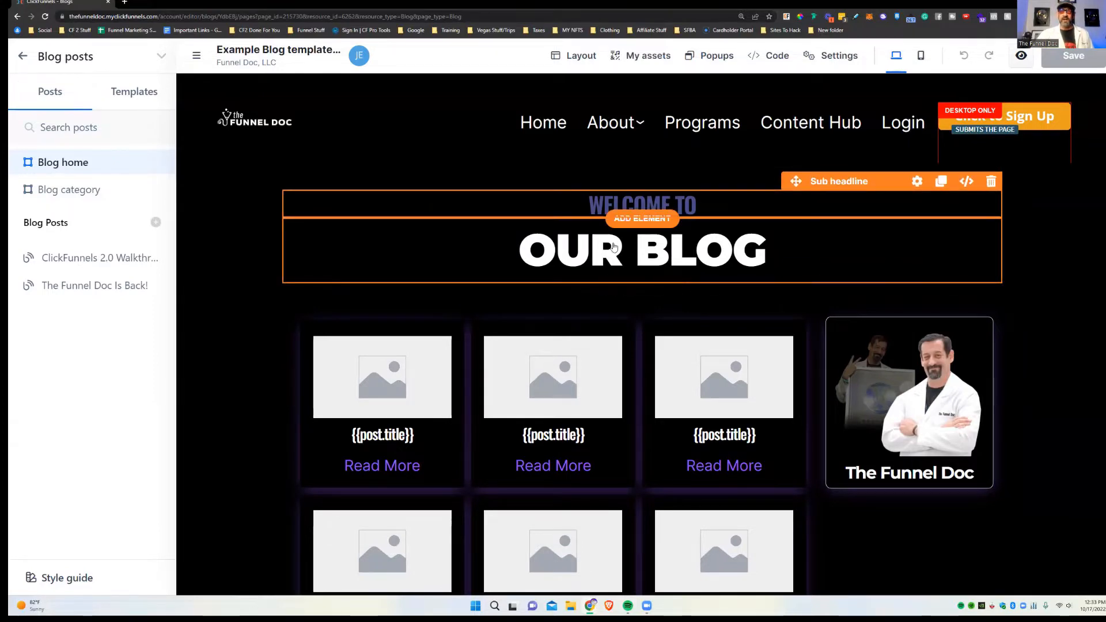
scroll(1101, 430, "down", 3)
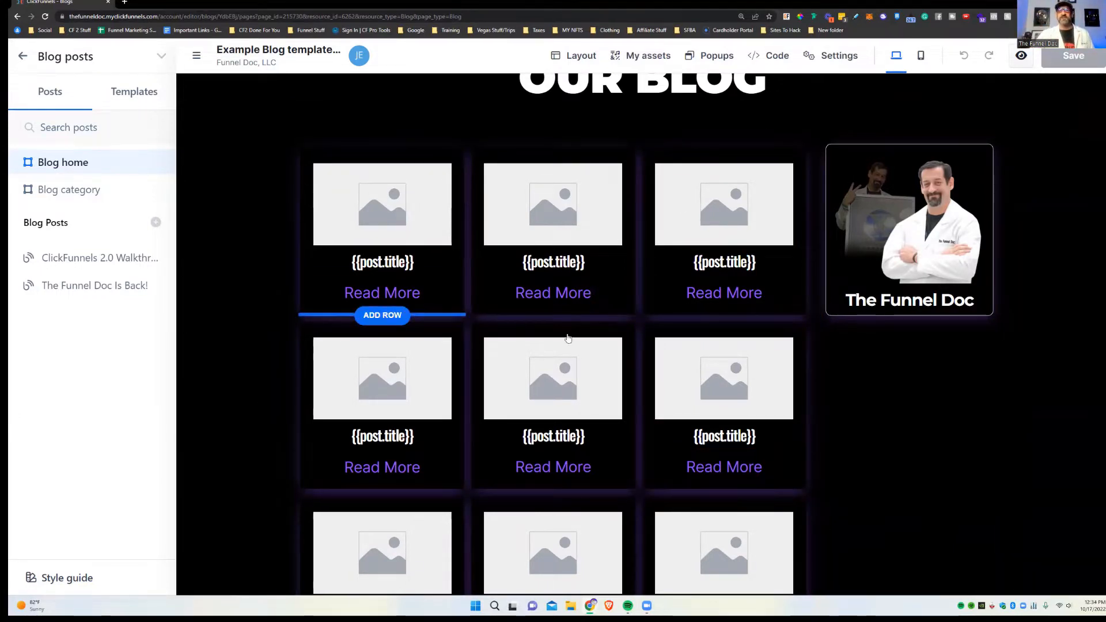
scroll(674, 523, "down", 5)
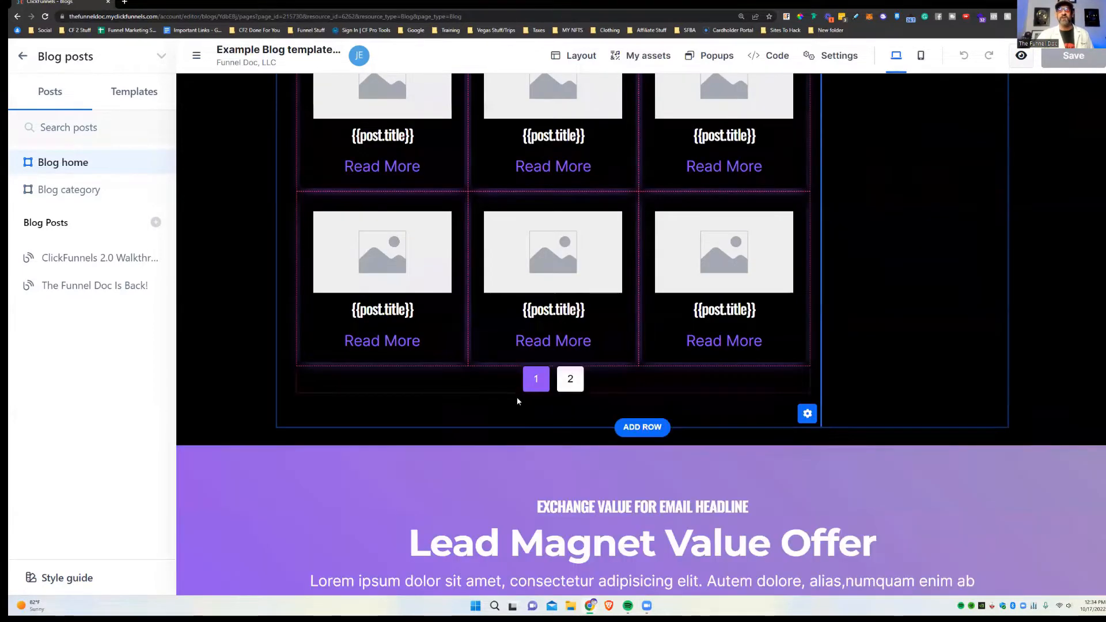
scroll(627, 391, "up", 4)
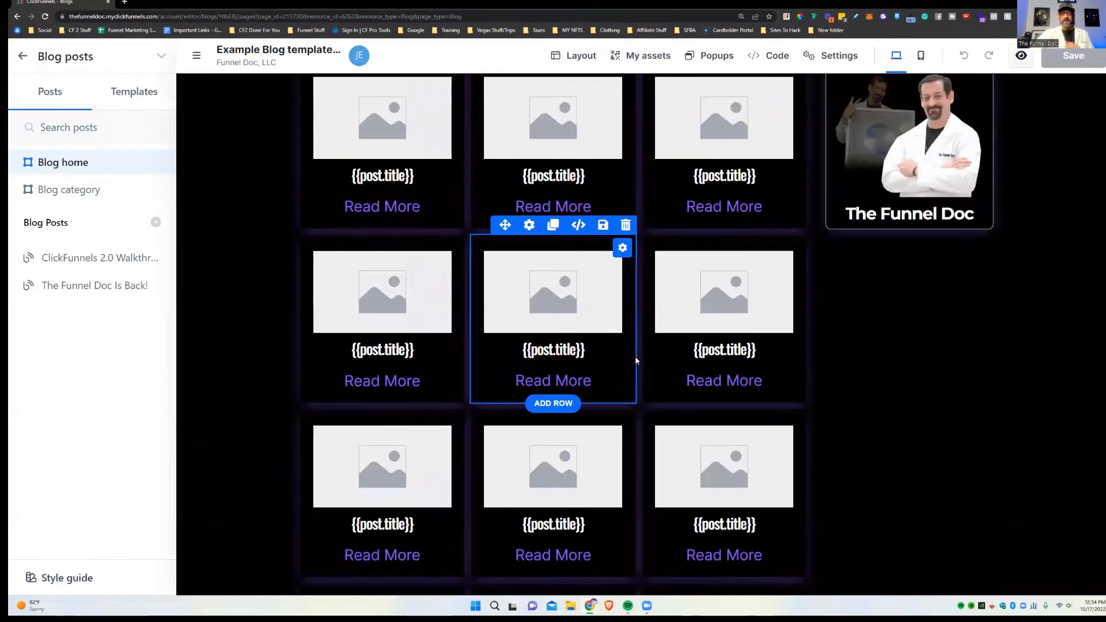
scroll(636, 352, "up", 3)
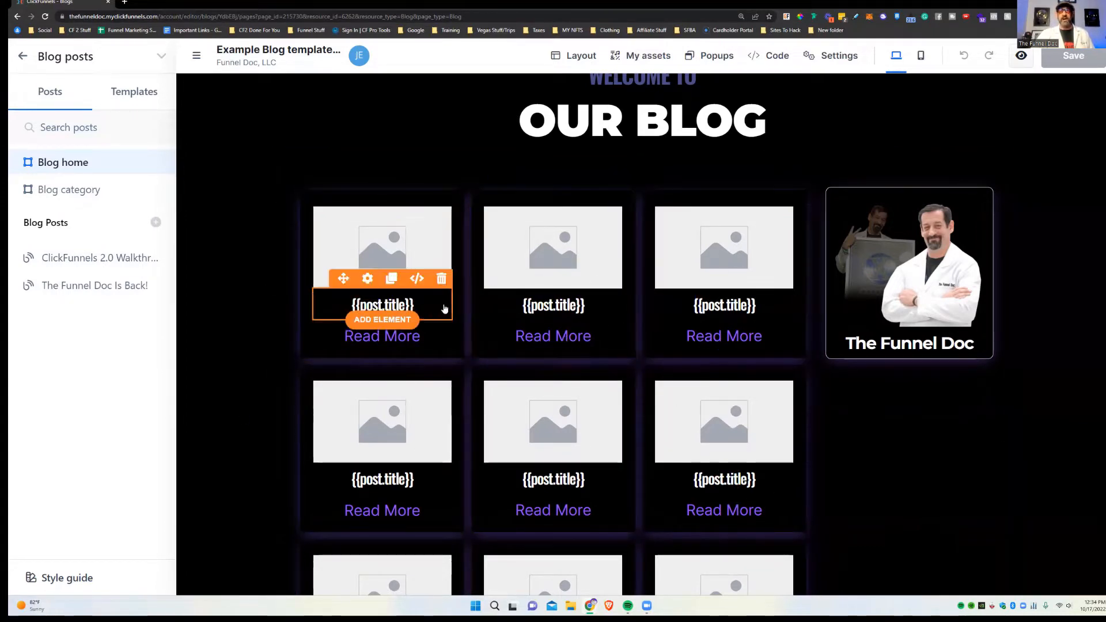
Step: Add a divider between each post card's title and Read More
left_click(404, 320)
scroll(858, 336, "down", 4)
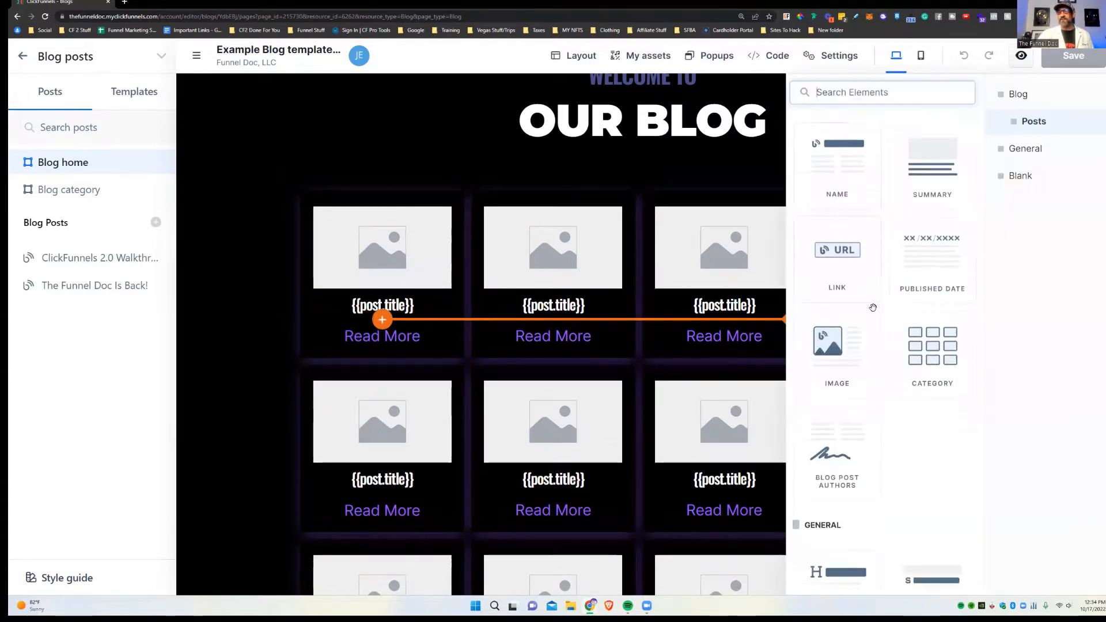
scroll(858, 336, "up", 3)
left_click(1026, 148)
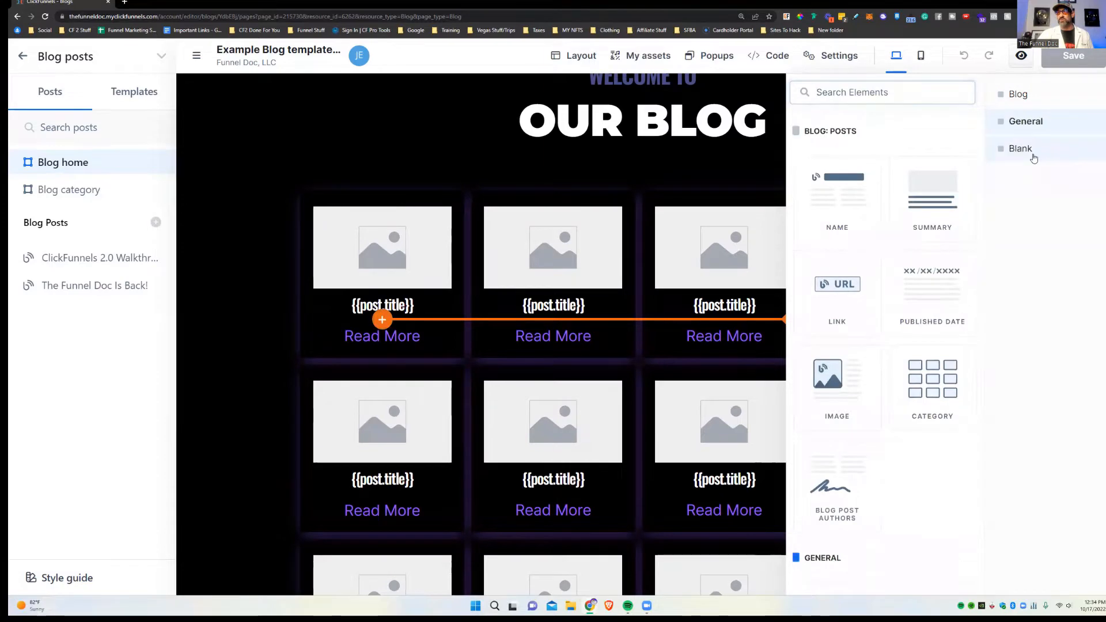
scroll(828, 405, "down", 5)
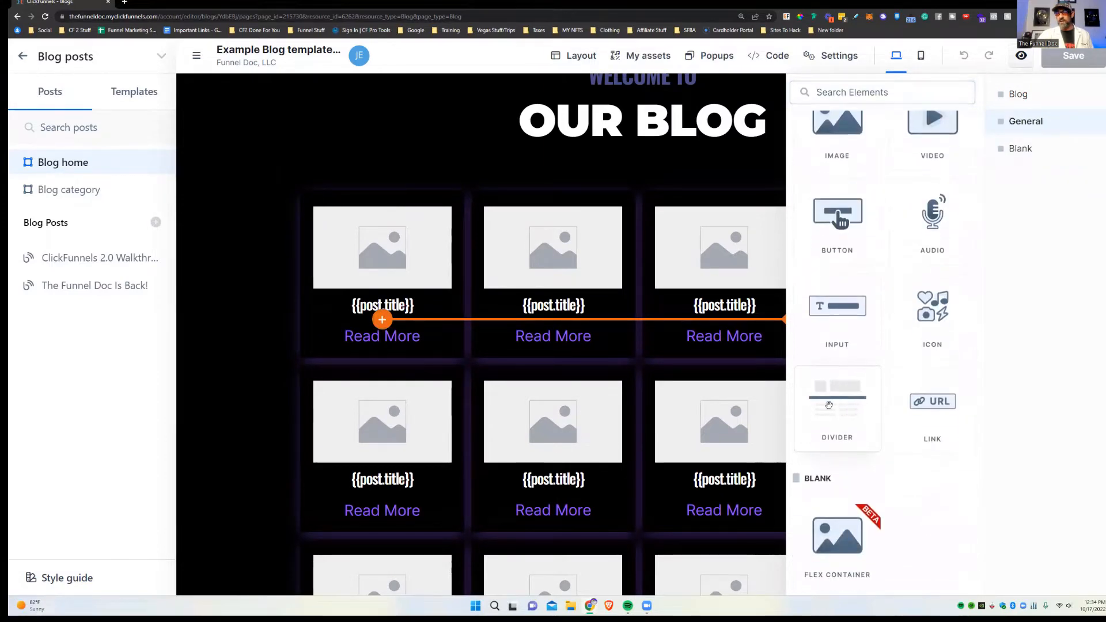
left_click(847, 412)
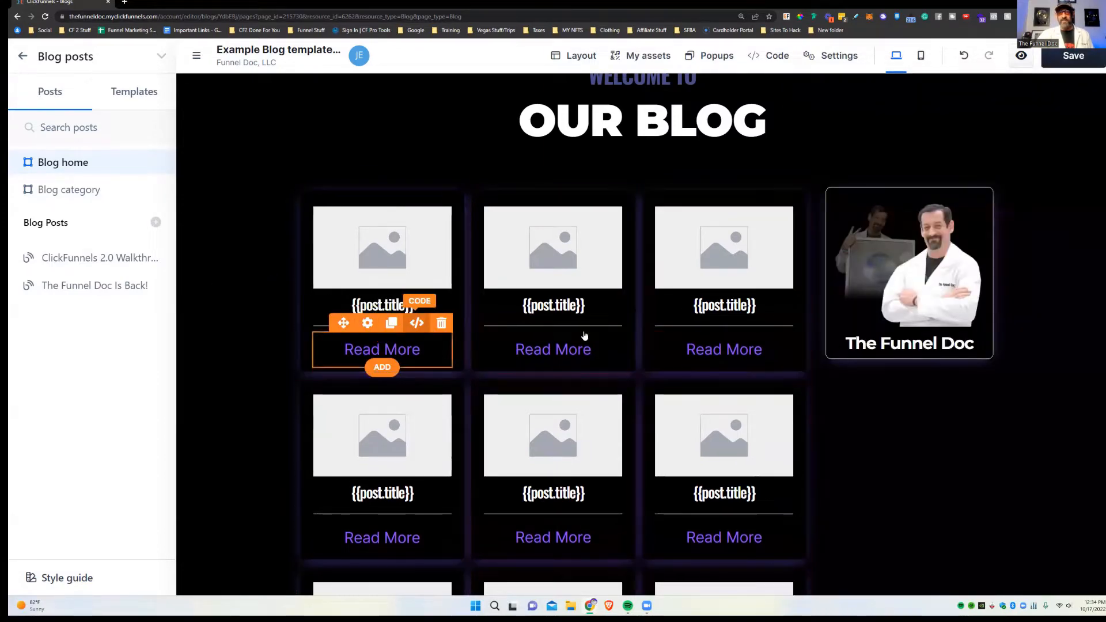
Step: Delete the divider again, then open the Blog category template without saving
scroll(753, 328, "down", 3)
scroll(808, 470, "up", 4)
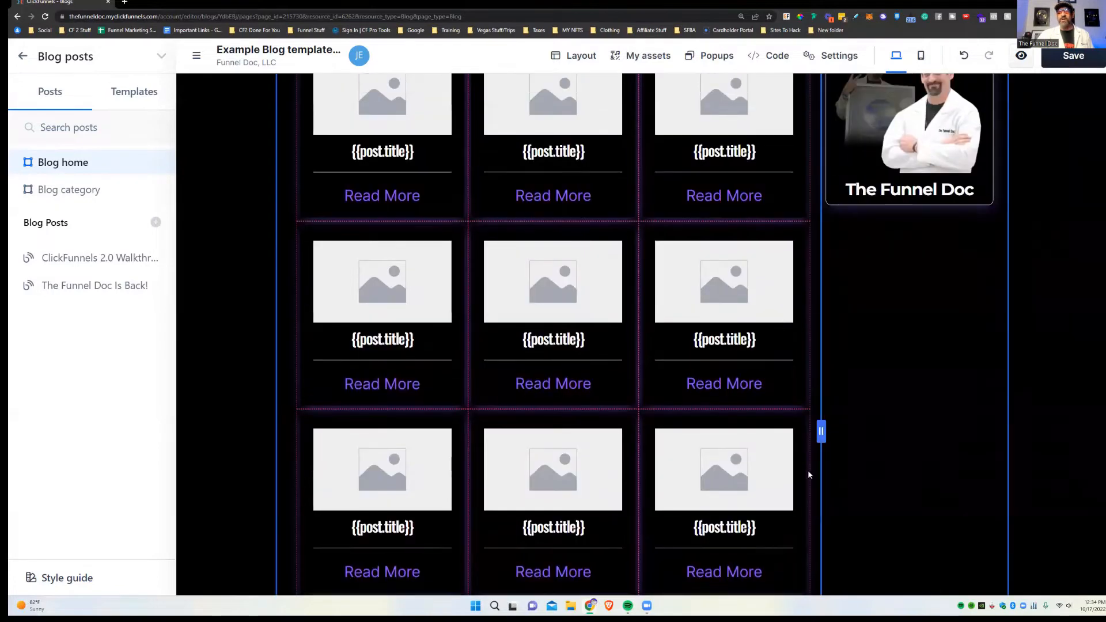
left_click(403, 369)
left_click(445, 355)
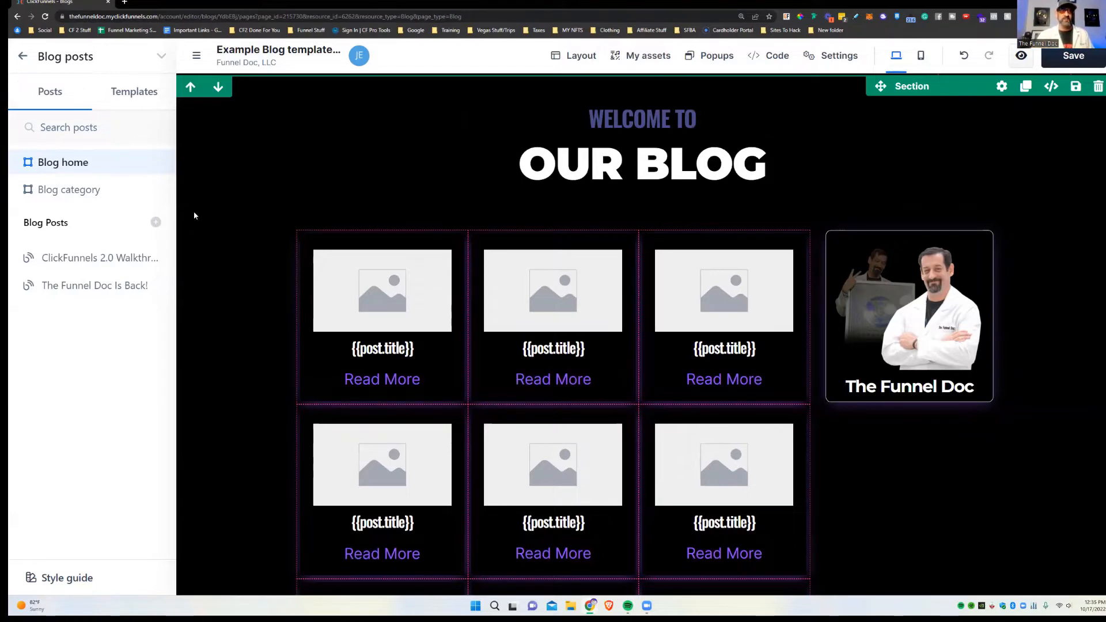
left_click(121, 190)
left_click(603, 73)
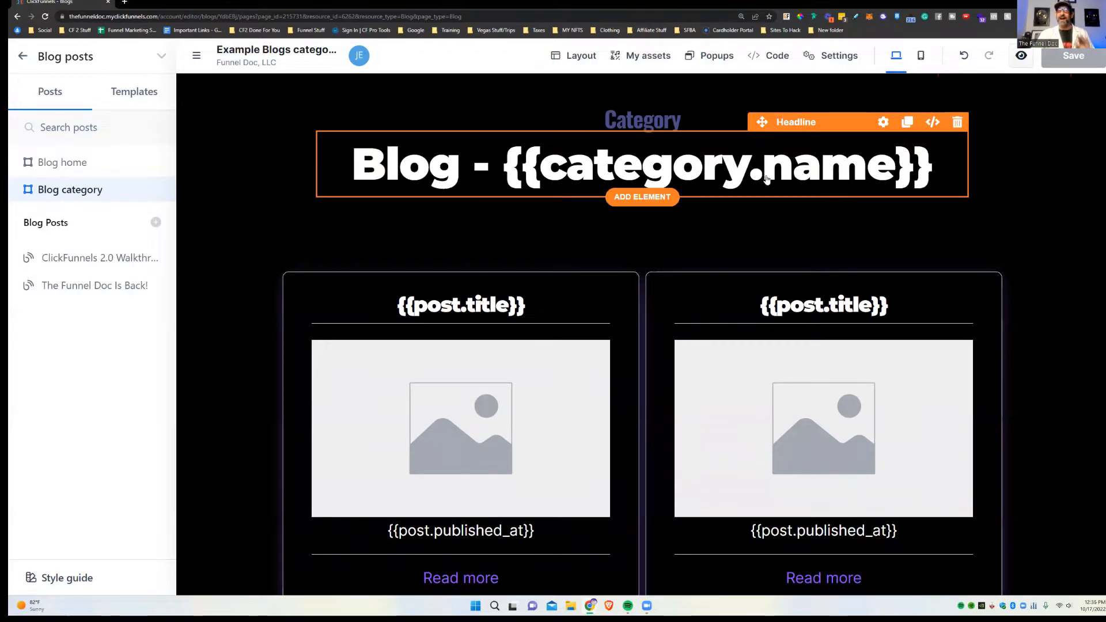
scroll(768, 244, "down", 2)
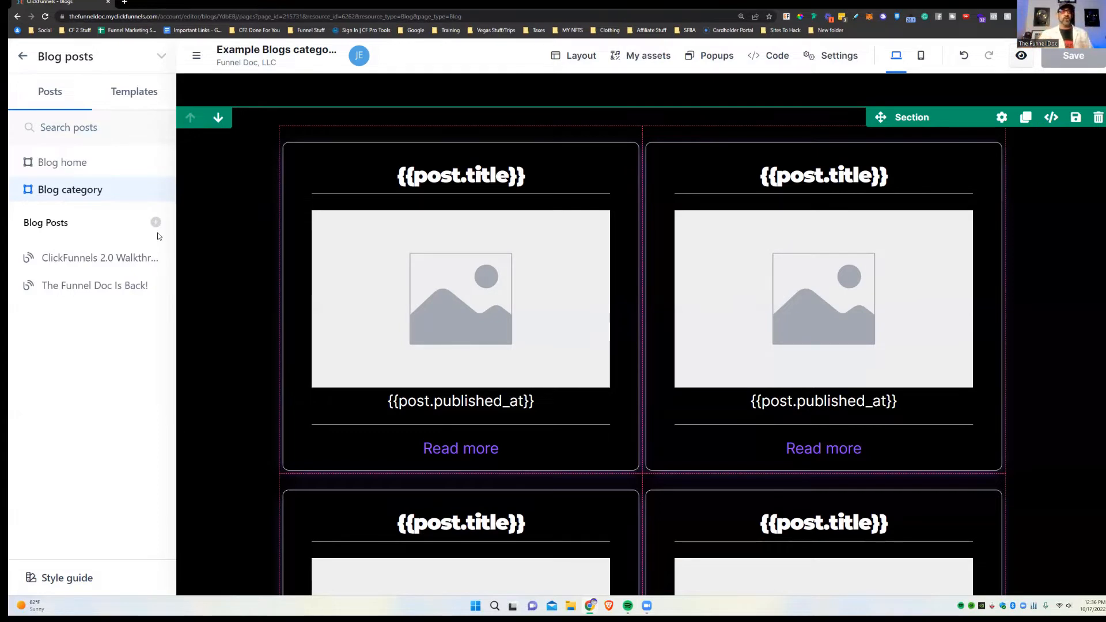
Step: Leave the editor and return to the blog's list with Blog Post Default templates
left_click(135, 92)
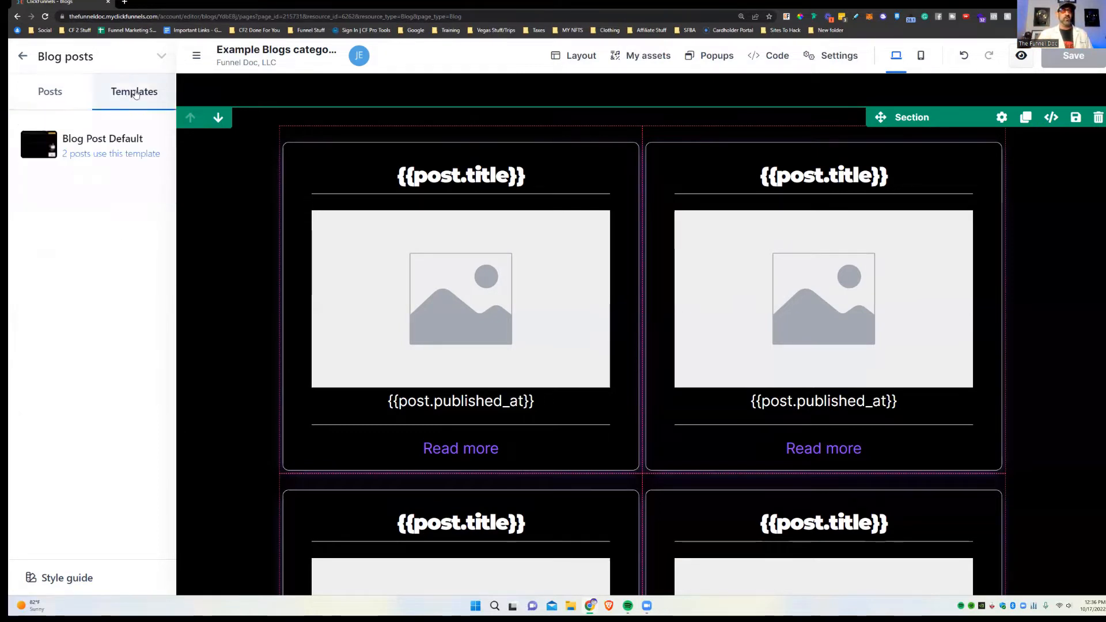
left_click(69, 103)
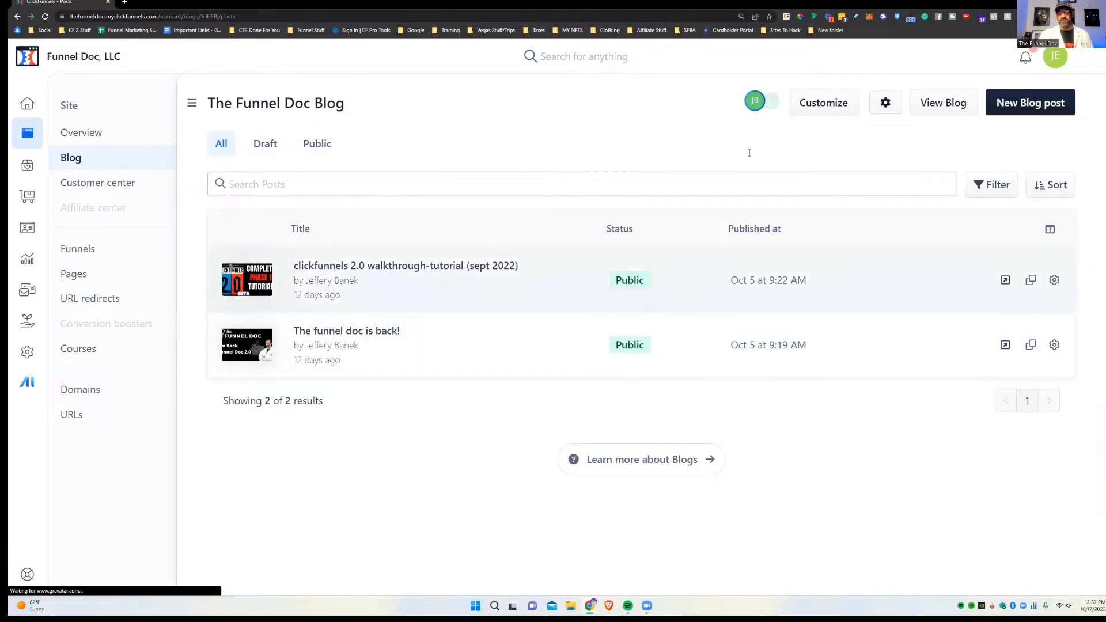
Step: Open The Funnel Doc Blog's settings page
left_click(886, 105)
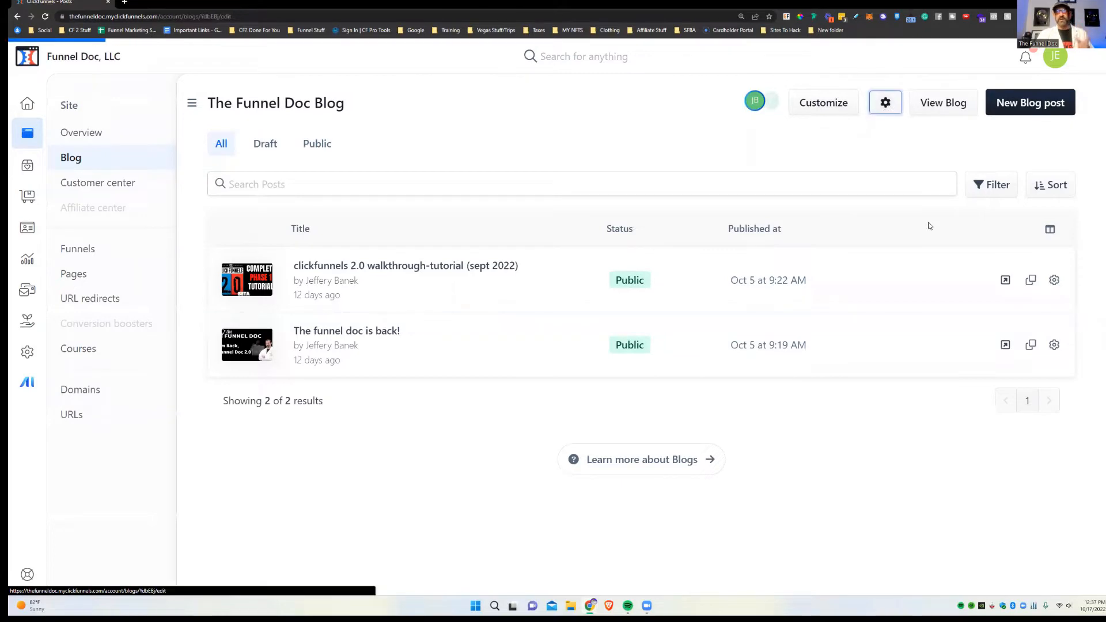
scroll(853, 202, "down", 3)
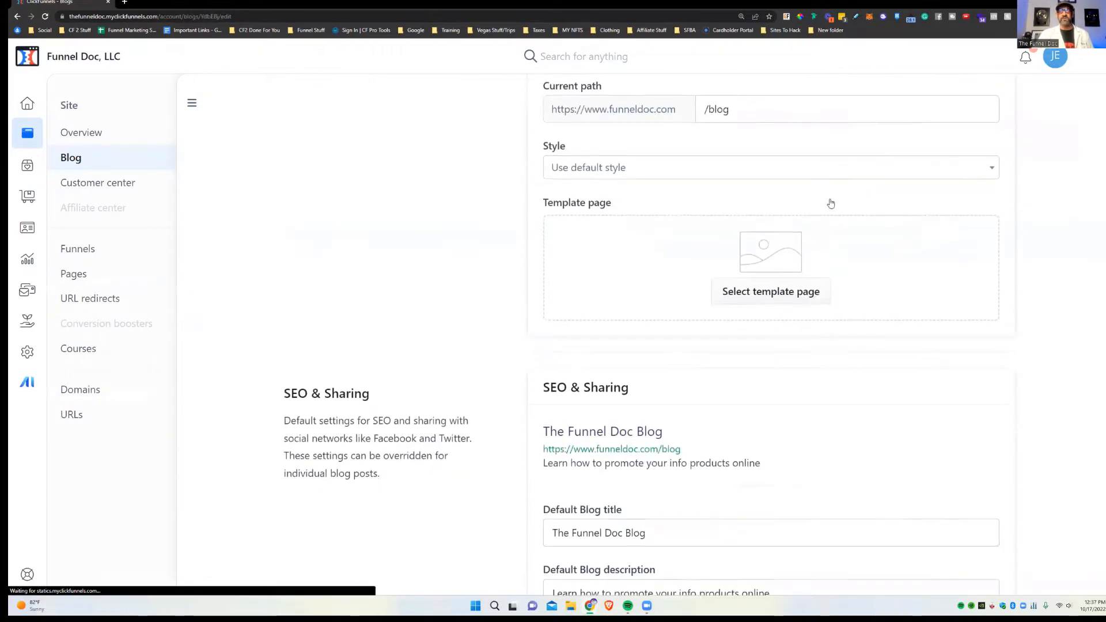
scroll(749, 216, "up", 2)
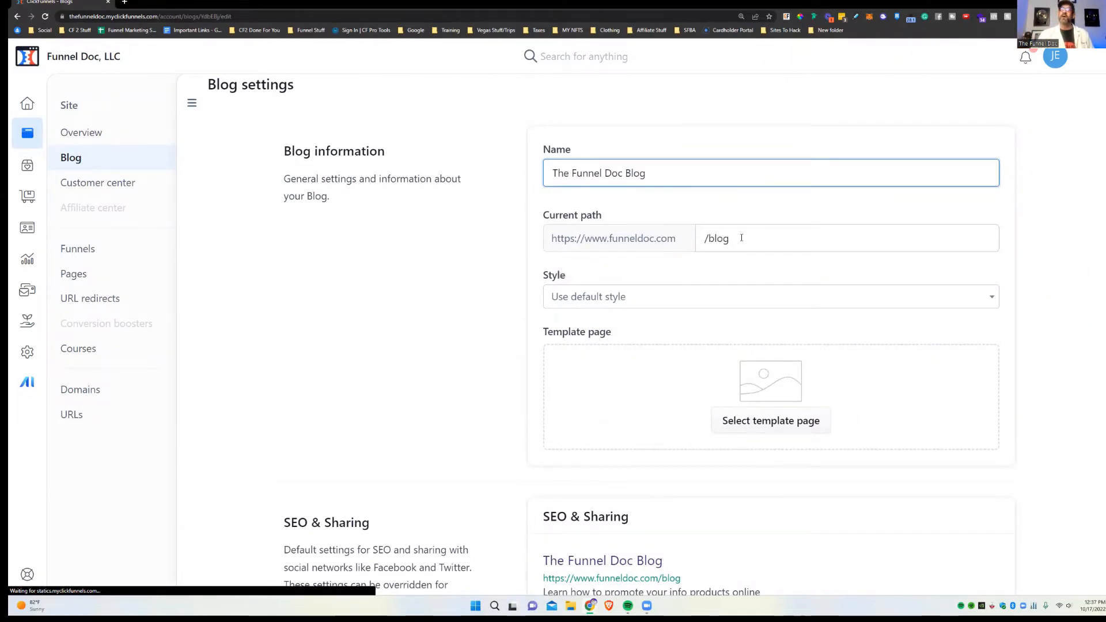
scroll(746, 250, "down", 2)
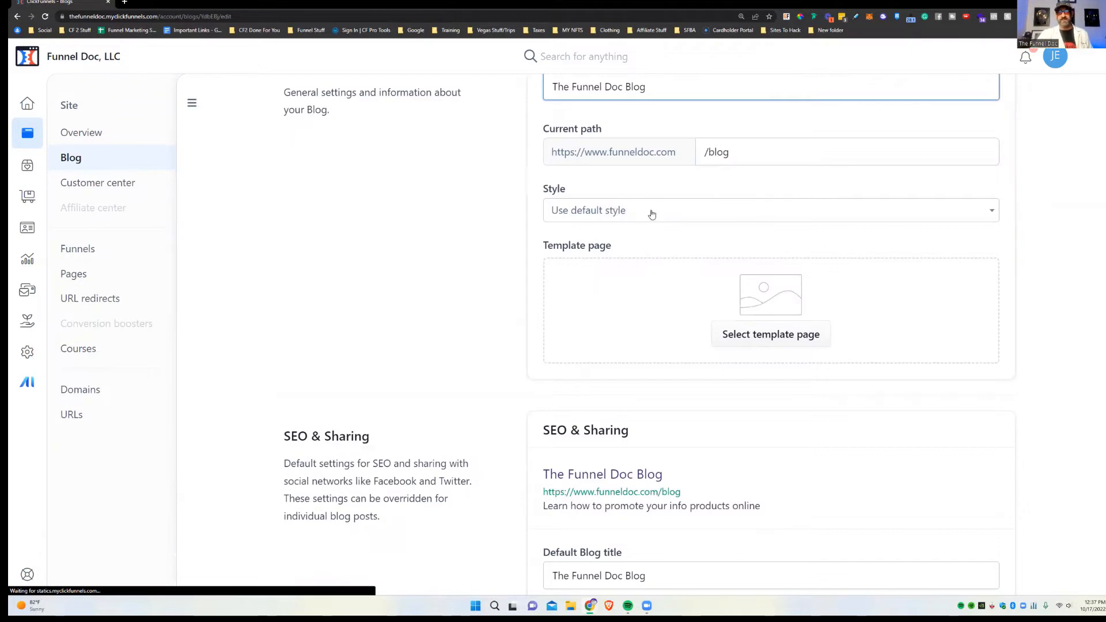
Step: Start choosing a blog template page, then scroll down to the Uncategorized and YouTube categories
left_click(789, 328)
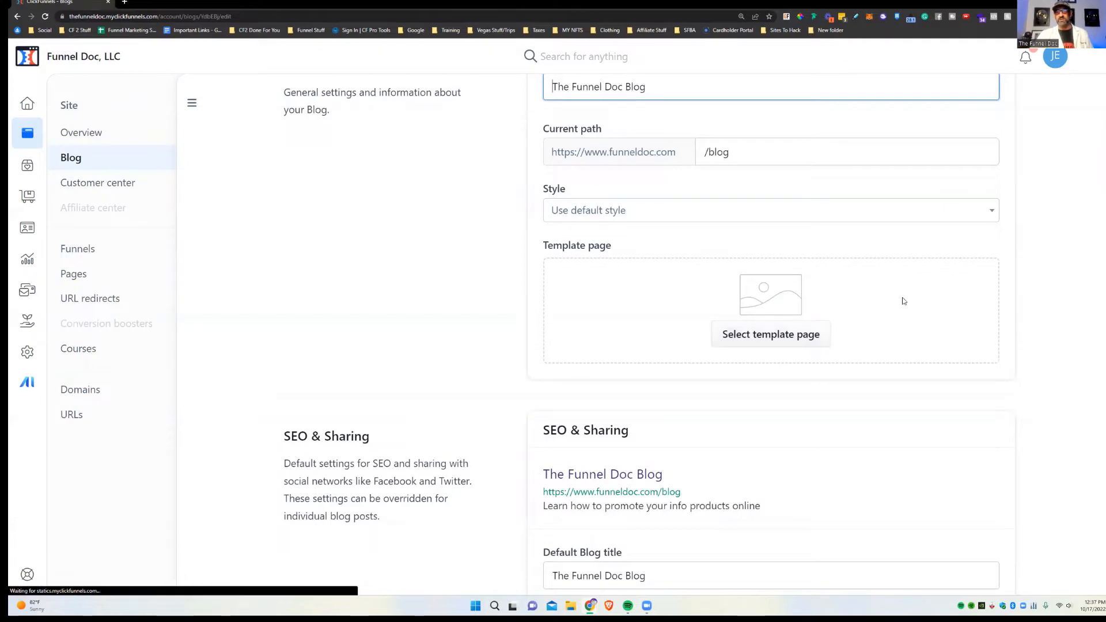
scroll(932, 282, "down", 5)
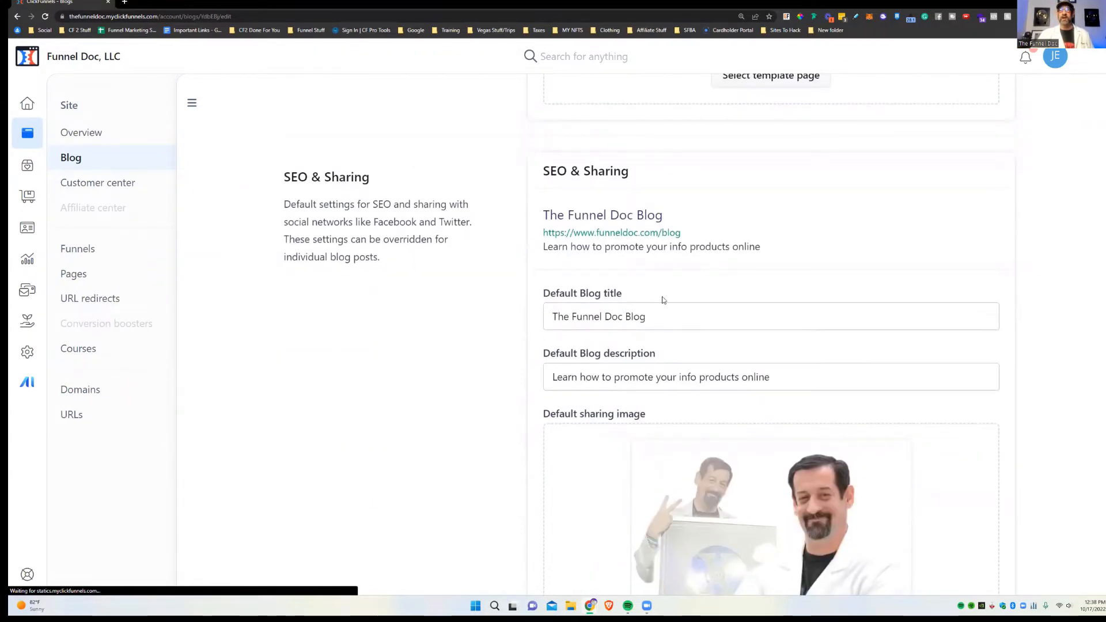
scroll(823, 230, "down", 2)
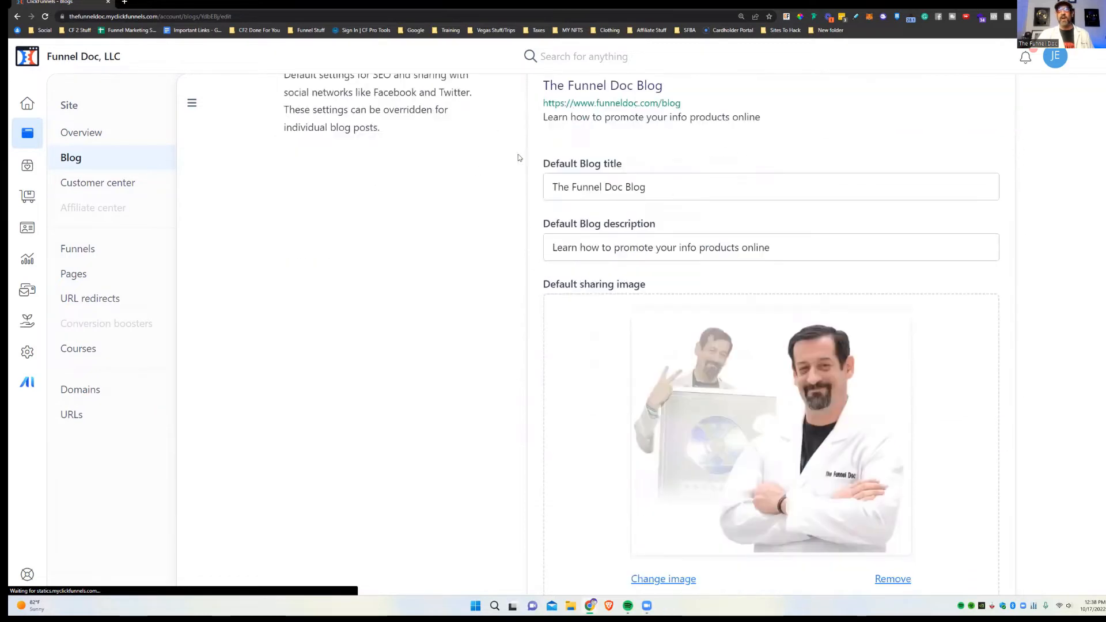
scroll(656, 220, "down", 2)
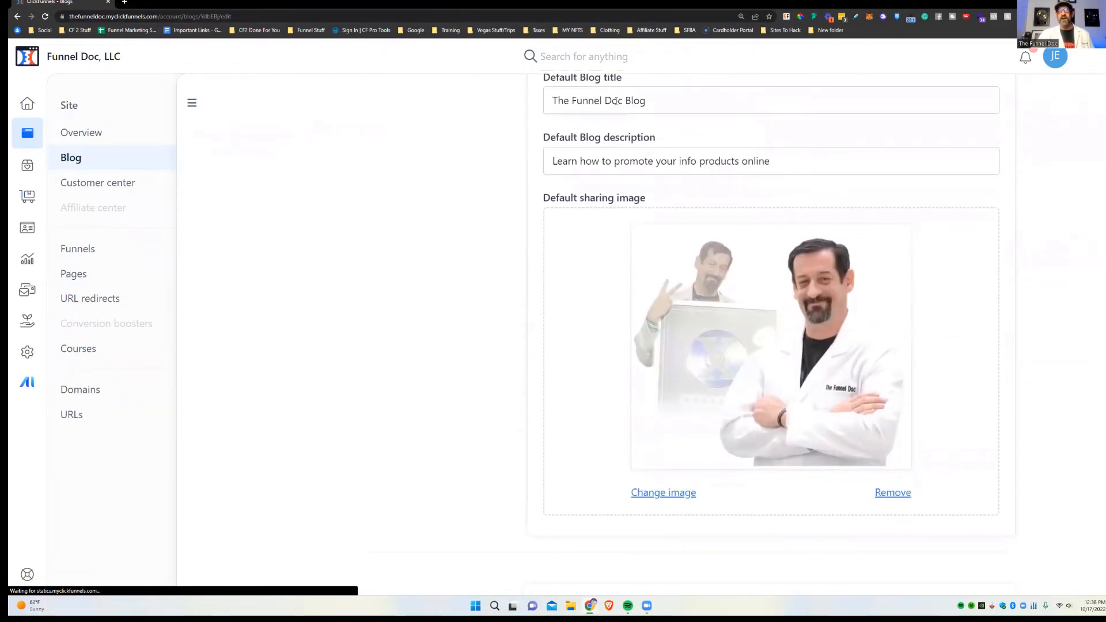
scroll(1014, 323, "down", 3)
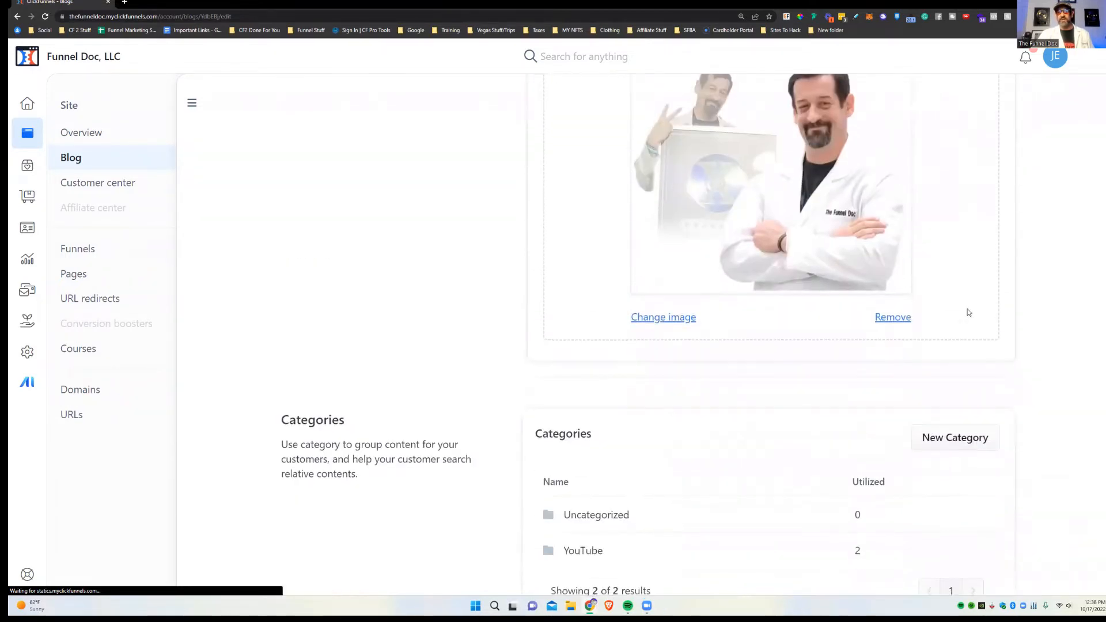
scroll(807, 306, "down", 3)
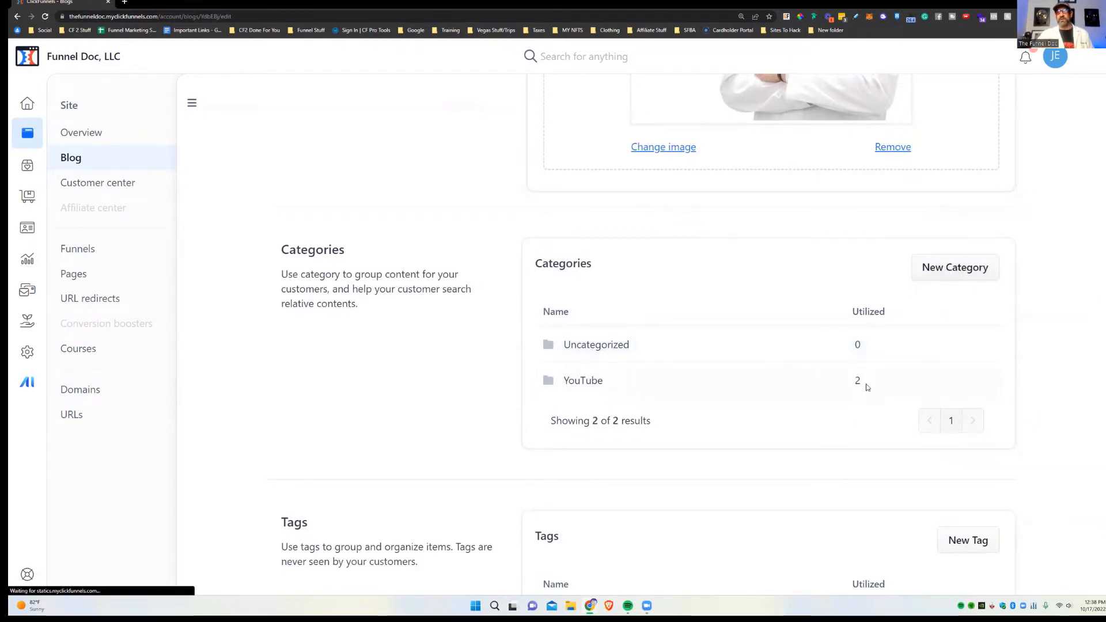
Step: Create a new category named Funnels and scroll down to Tags and Authors
left_click(955, 268)
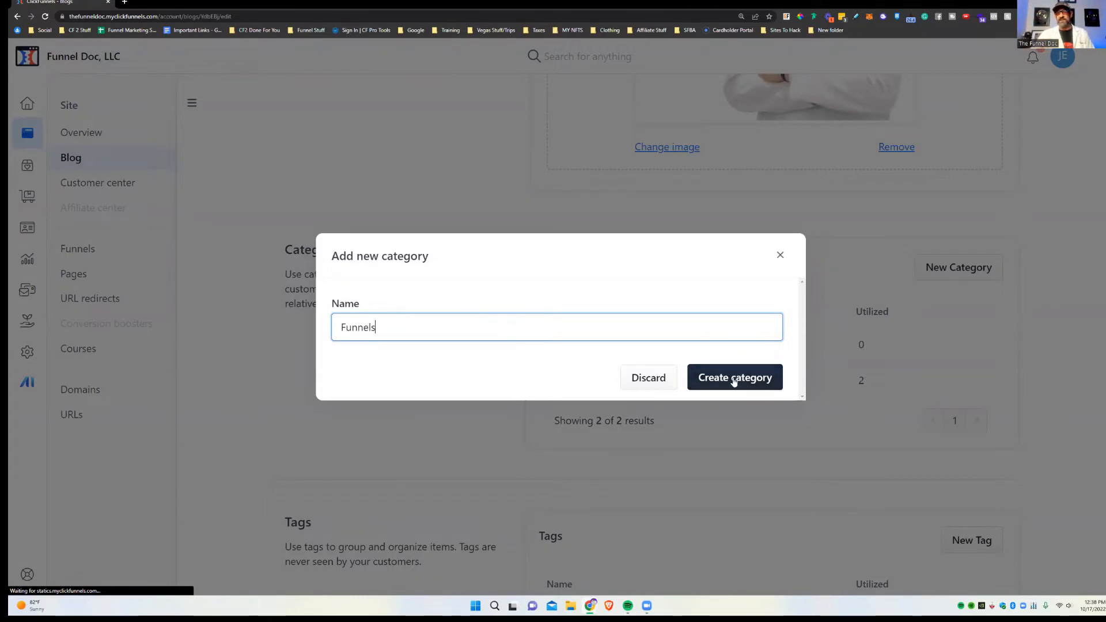
left_click(741, 378)
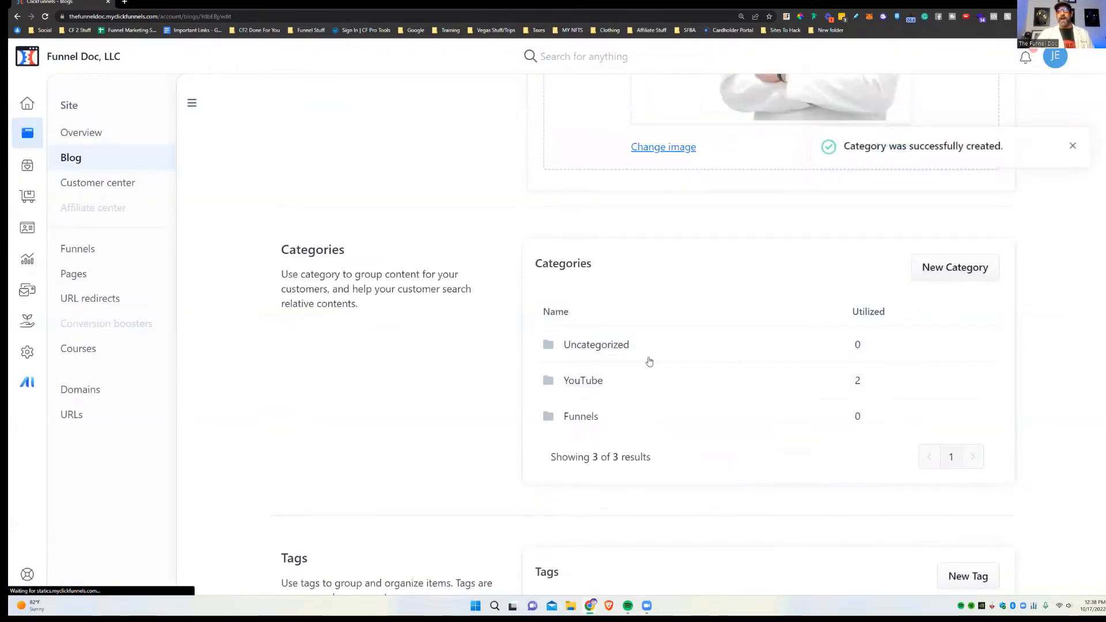
left_click(585, 415)
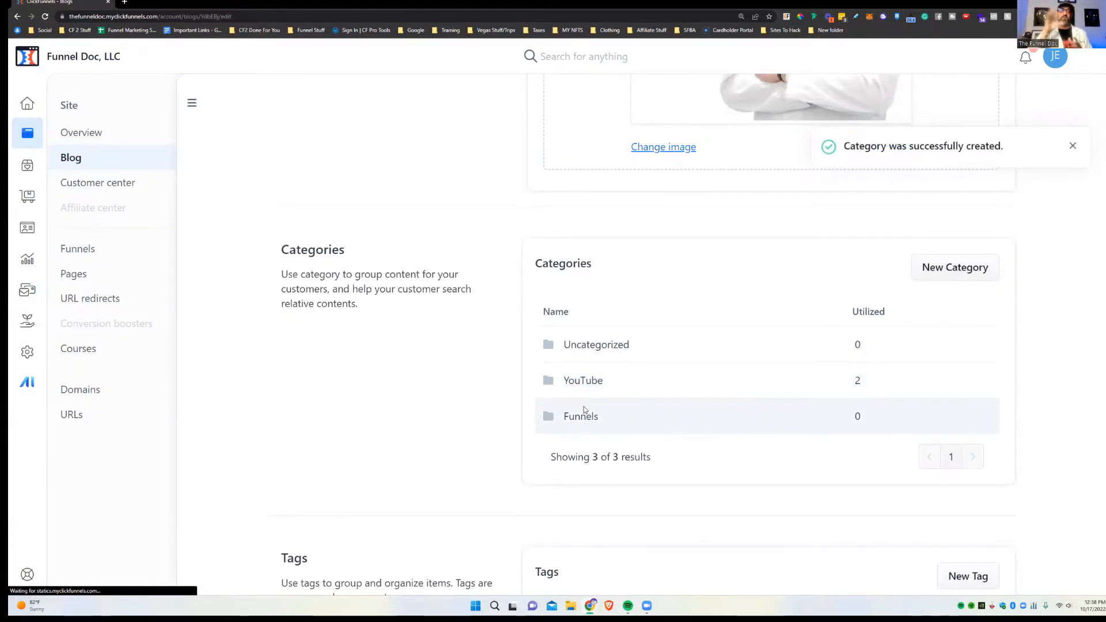
scroll(583, 406, "down", 5)
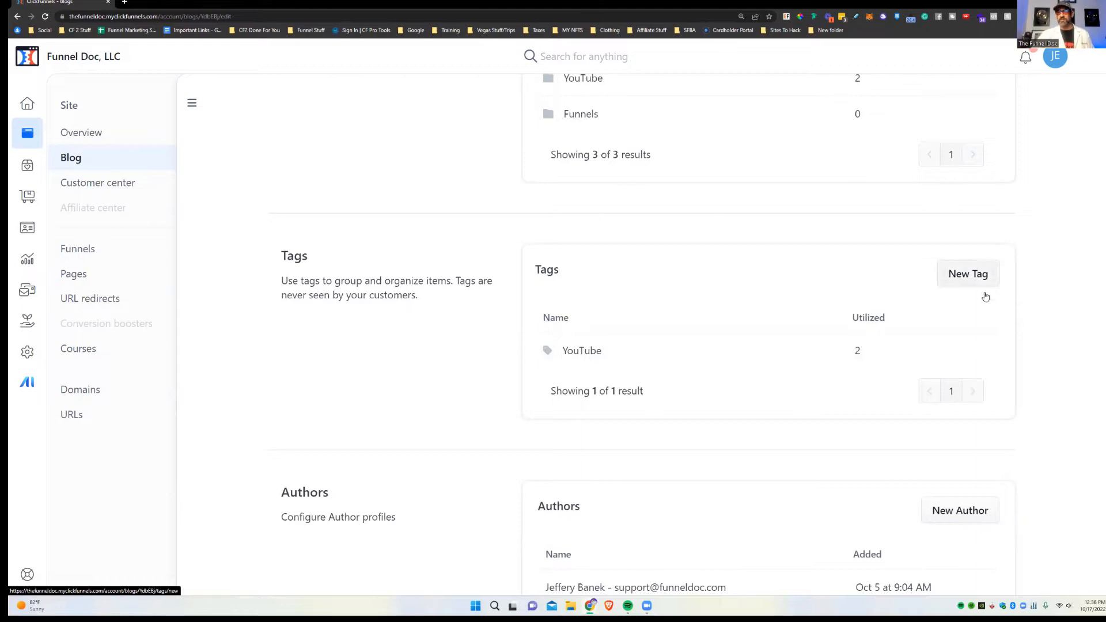
scroll(987, 297, "down", 3)
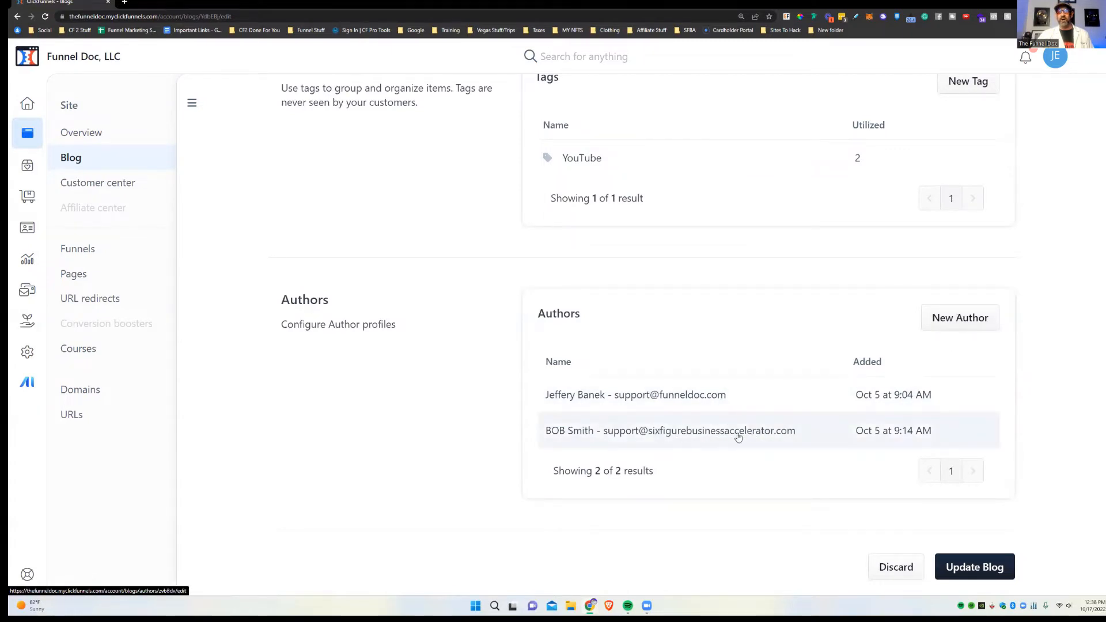
Step: Start a new author and fill in the author's first name, last name and e-mail
left_click(556, 406)
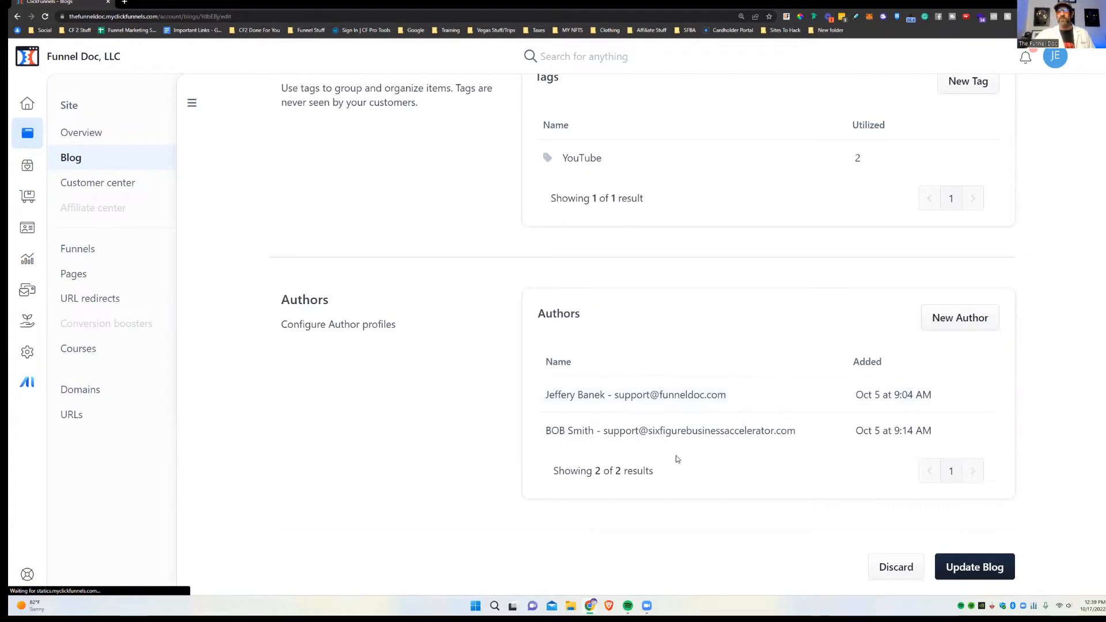
left_click(948, 317)
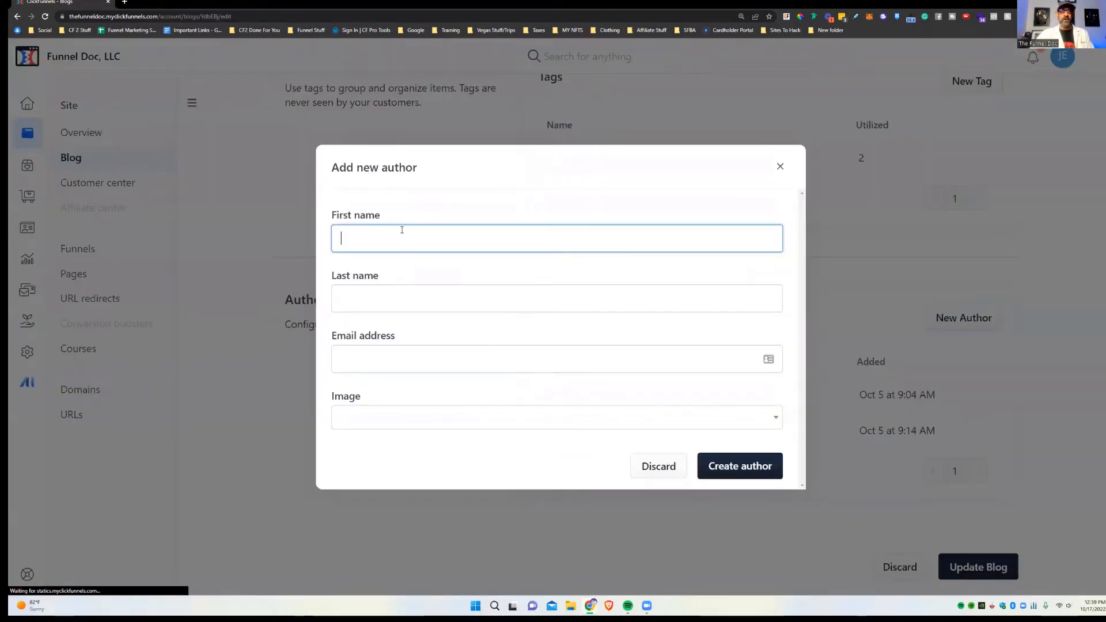
type("Bob")
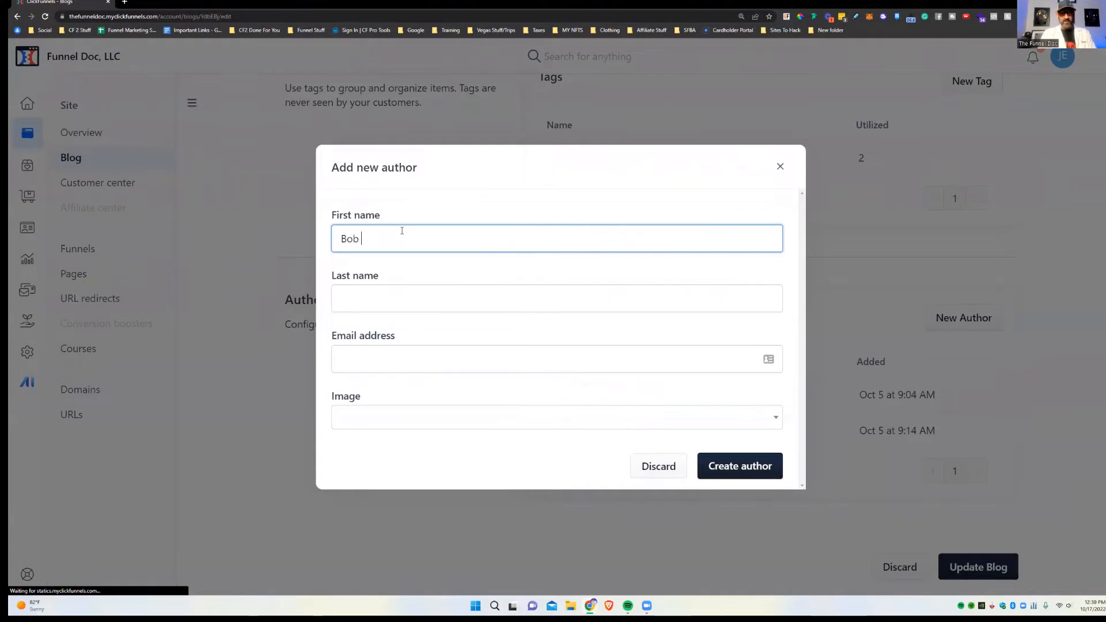
key("Tab")
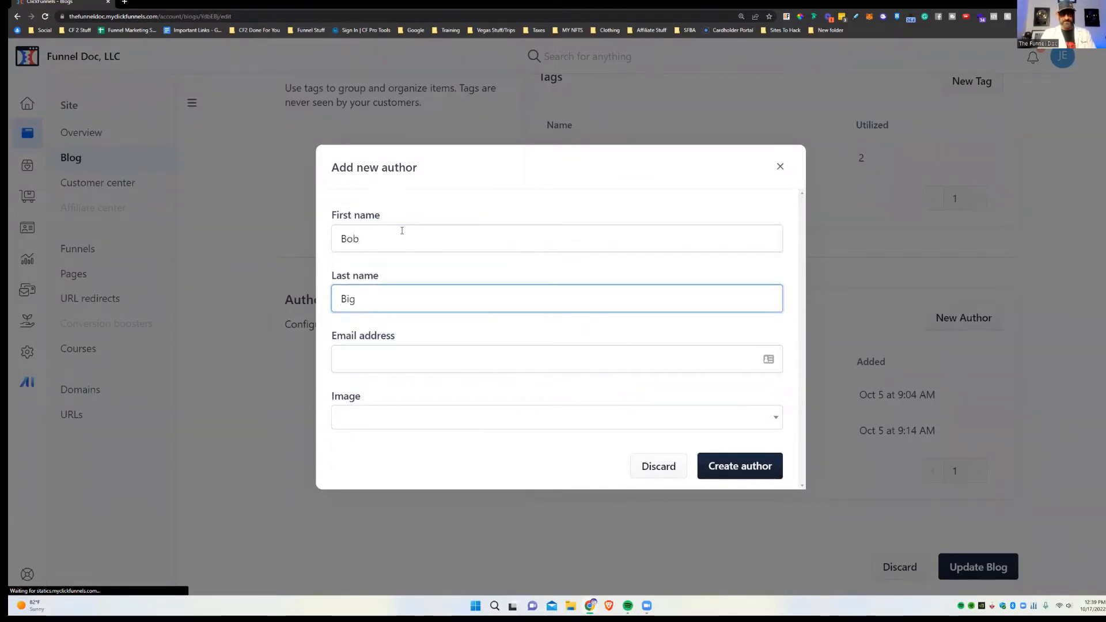
type("Bigboy")
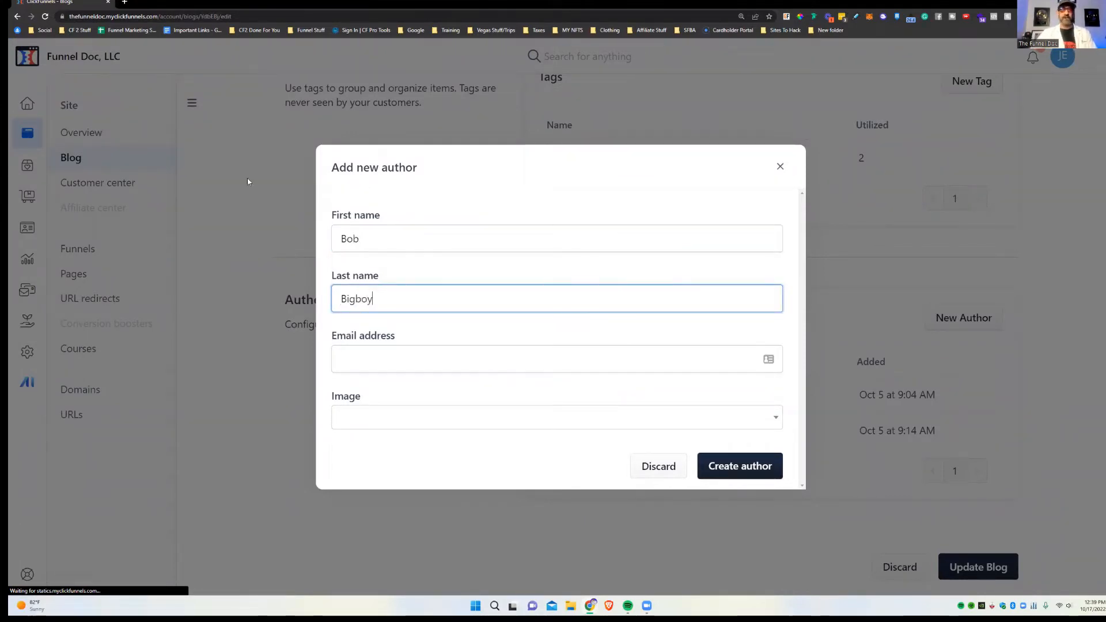
left_click(378, 359)
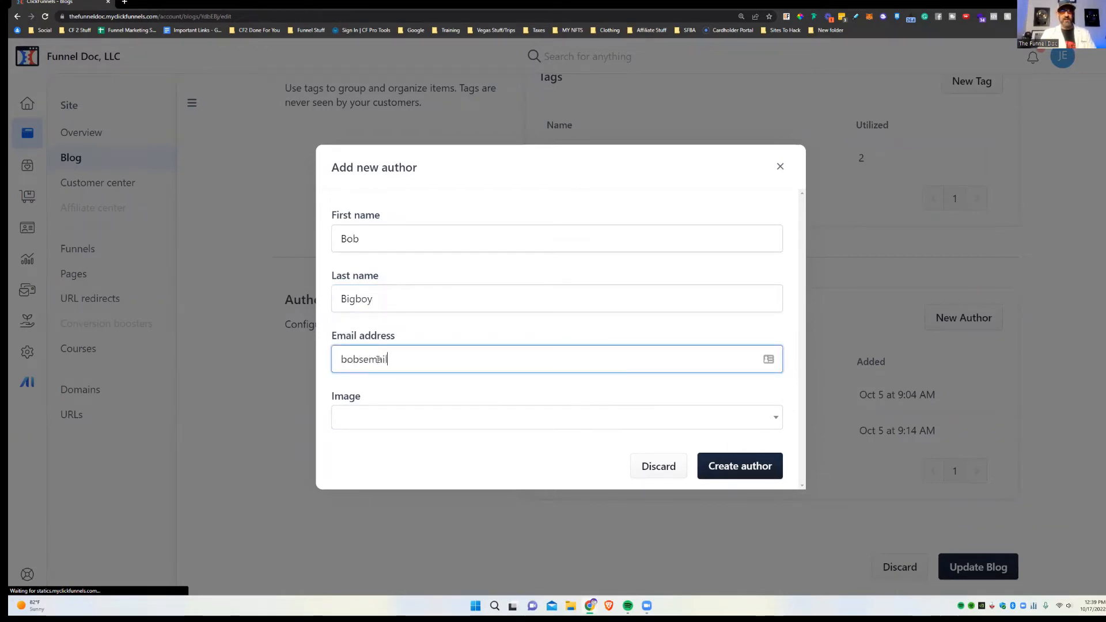
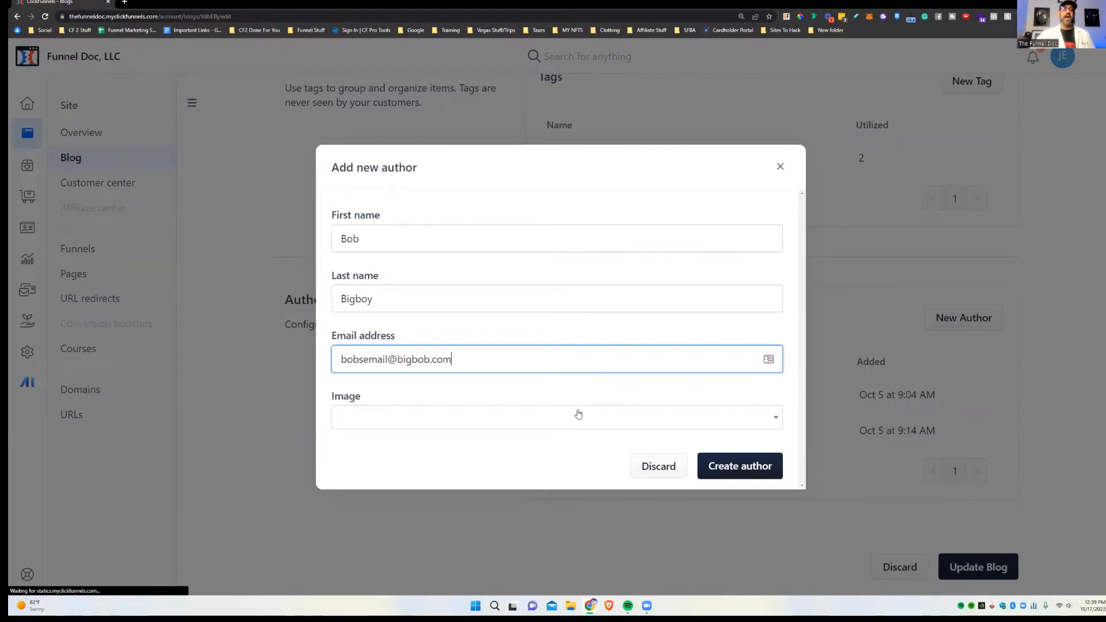
Step: Set ClickFunnels 2.0 Brutally Honest Review.png as the author image and create the author
left_click(625, 419)
scroll(540, 443, "down", 5)
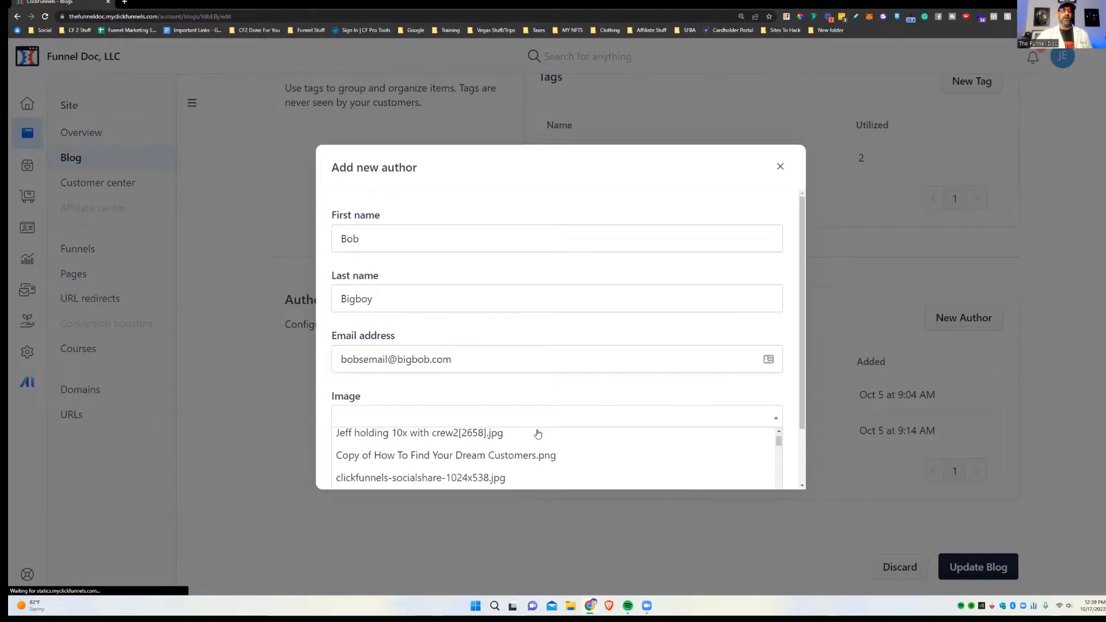
scroll(540, 443, "down", 10)
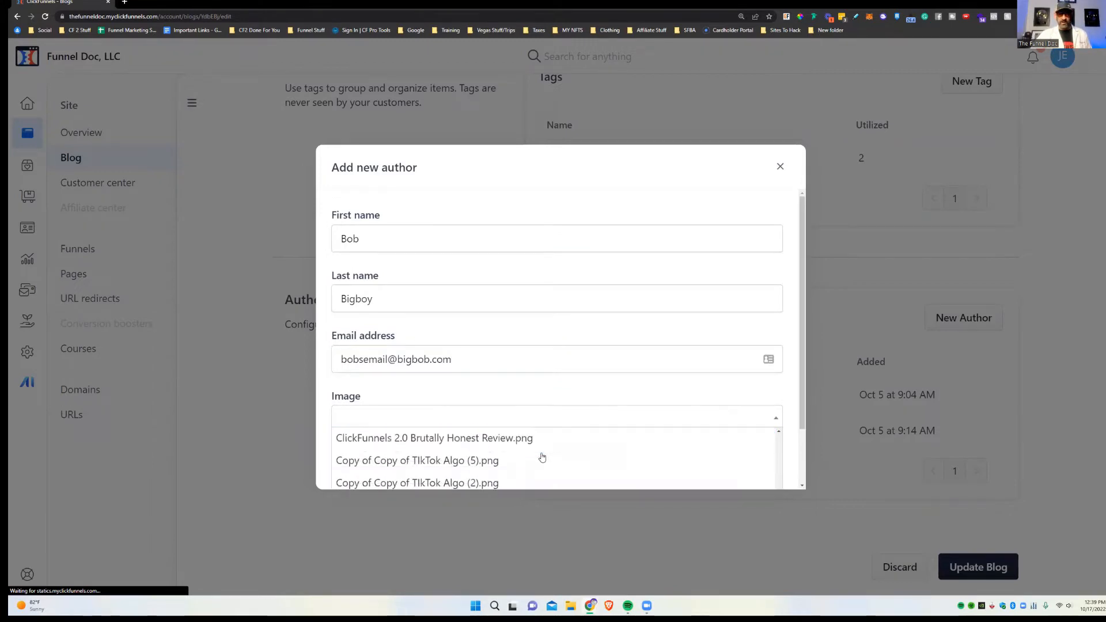
scroll(511, 456, "up", 2)
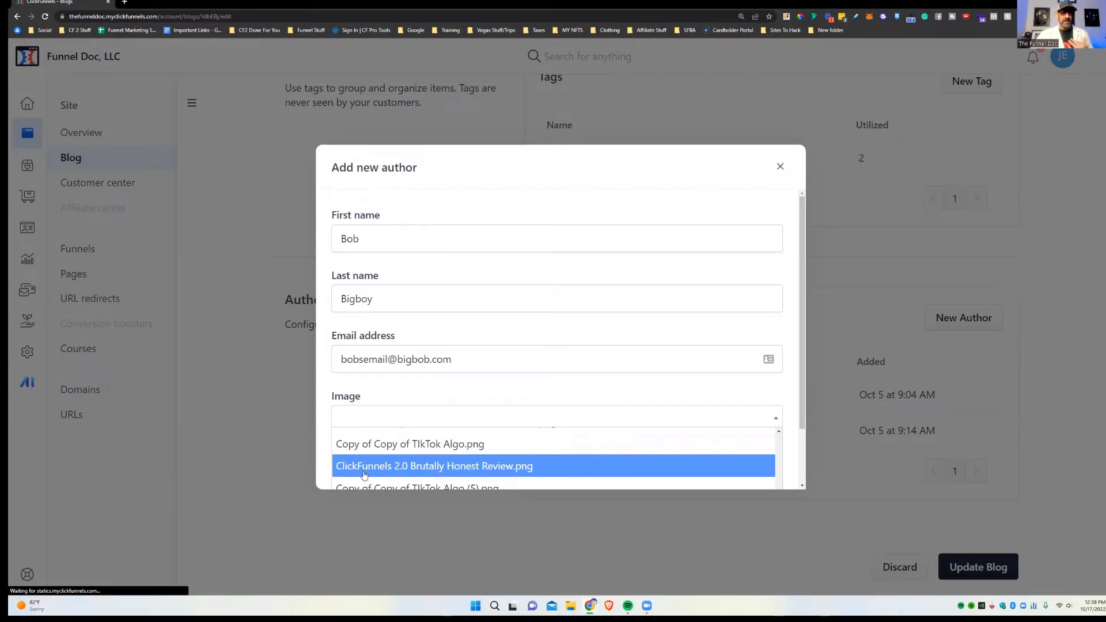
left_click(413, 471)
left_click(740, 467)
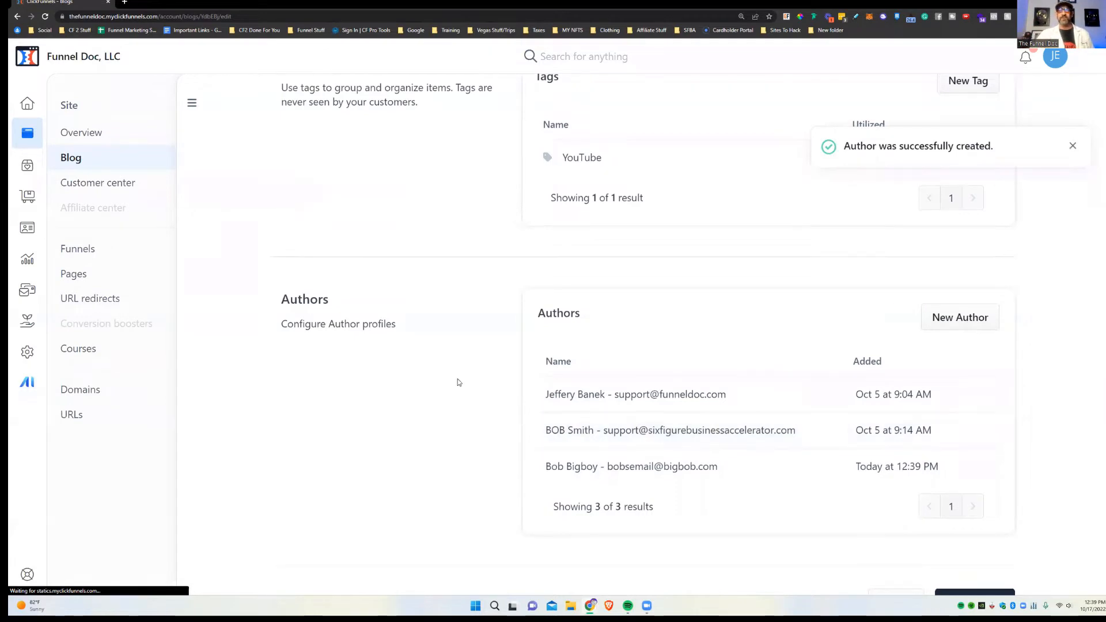
scroll(875, 467, "down", 1)
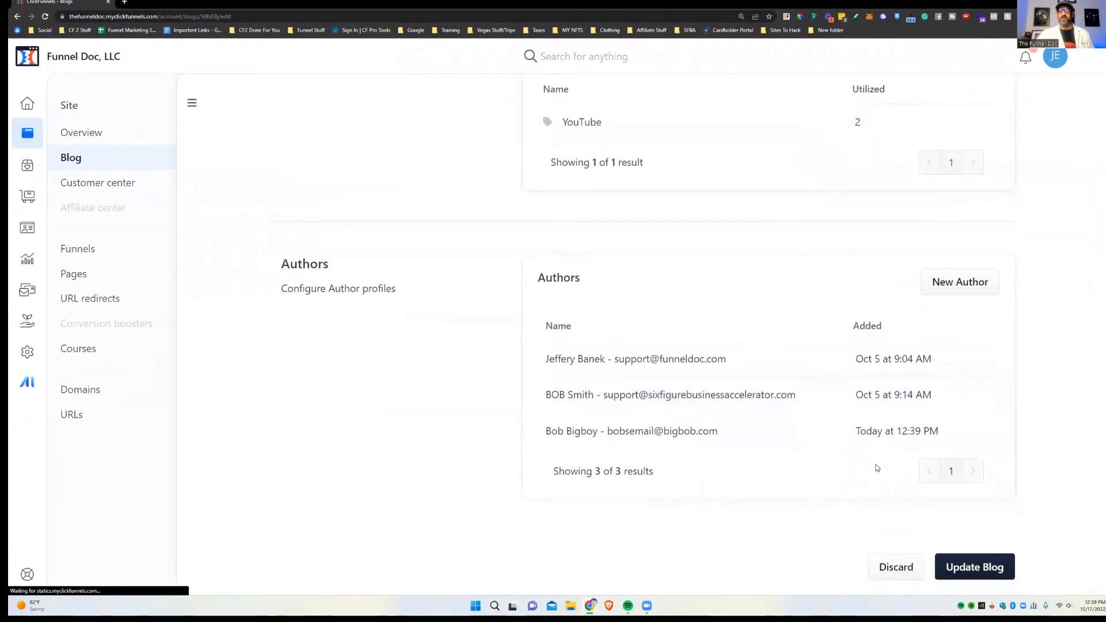
Step: Save the blog settings with Update Blog and scroll back to the top
left_click(985, 568)
scroll(890, 317, "up", 5)
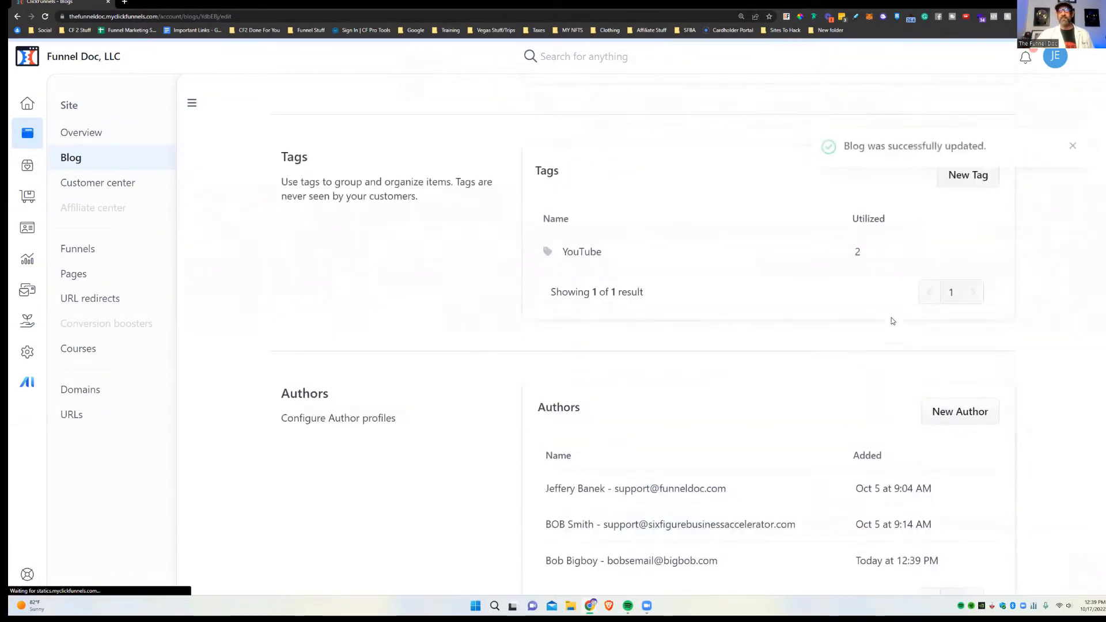
scroll(894, 267, "up", 15)
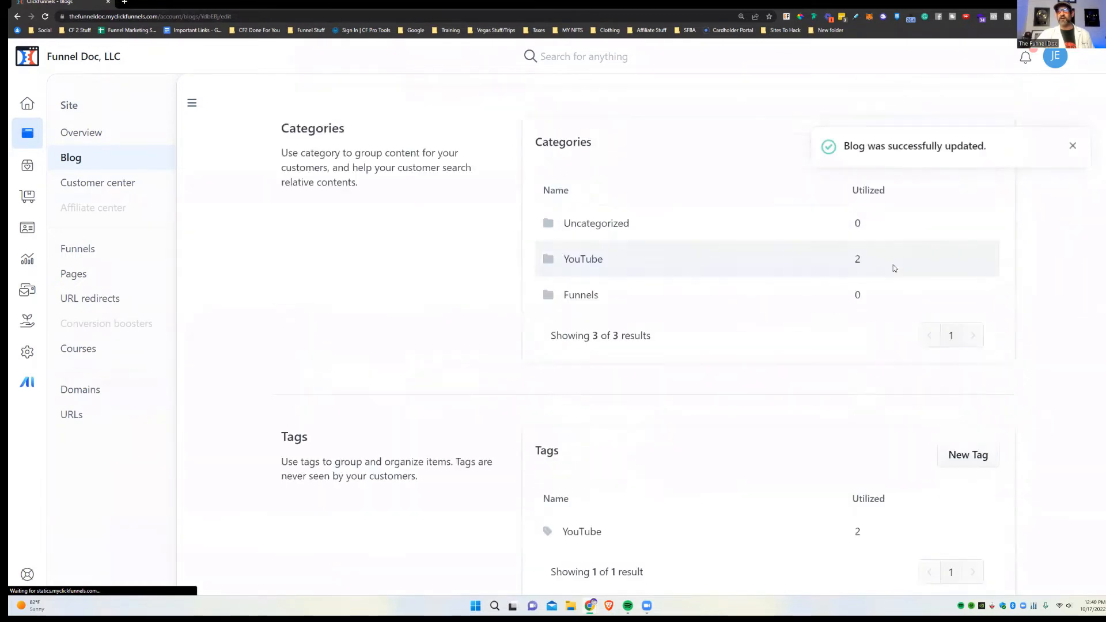
scroll(809, 301, "up", 5)
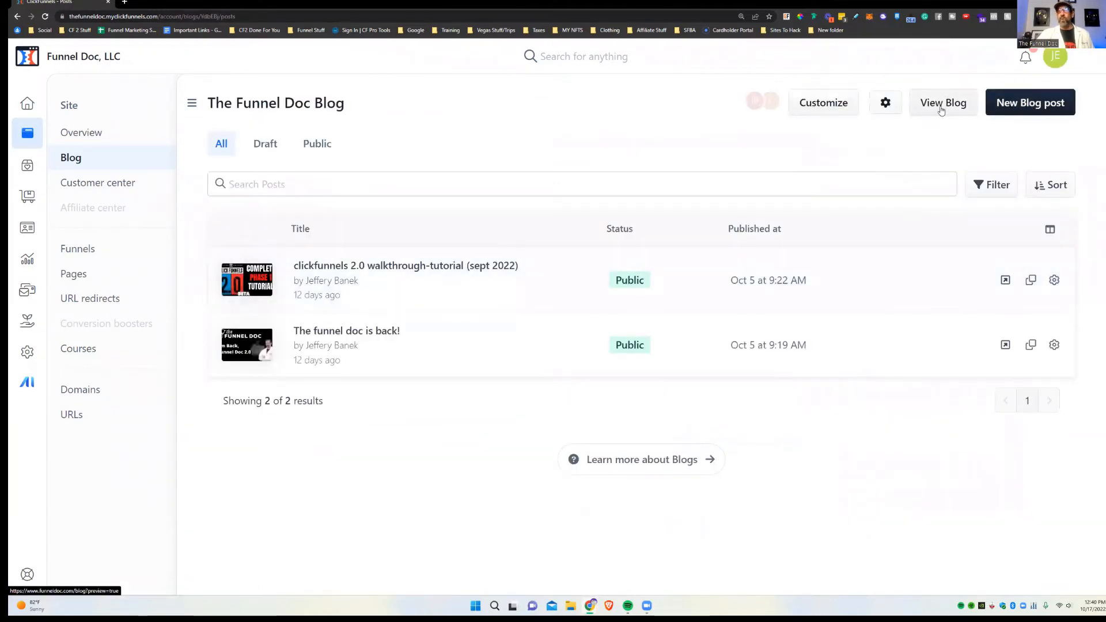
Step: Preview the live blog in a new tab, check the OUR BLOG heading, then return
right_click(945, 109)
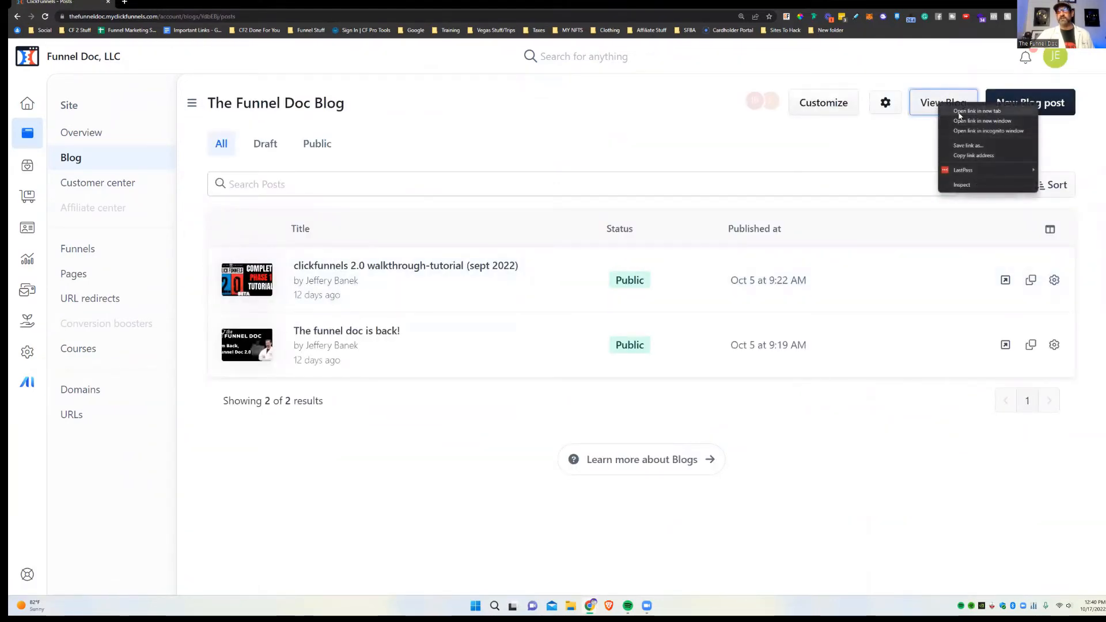
left_click(973, 117)
left_click(200, 1)
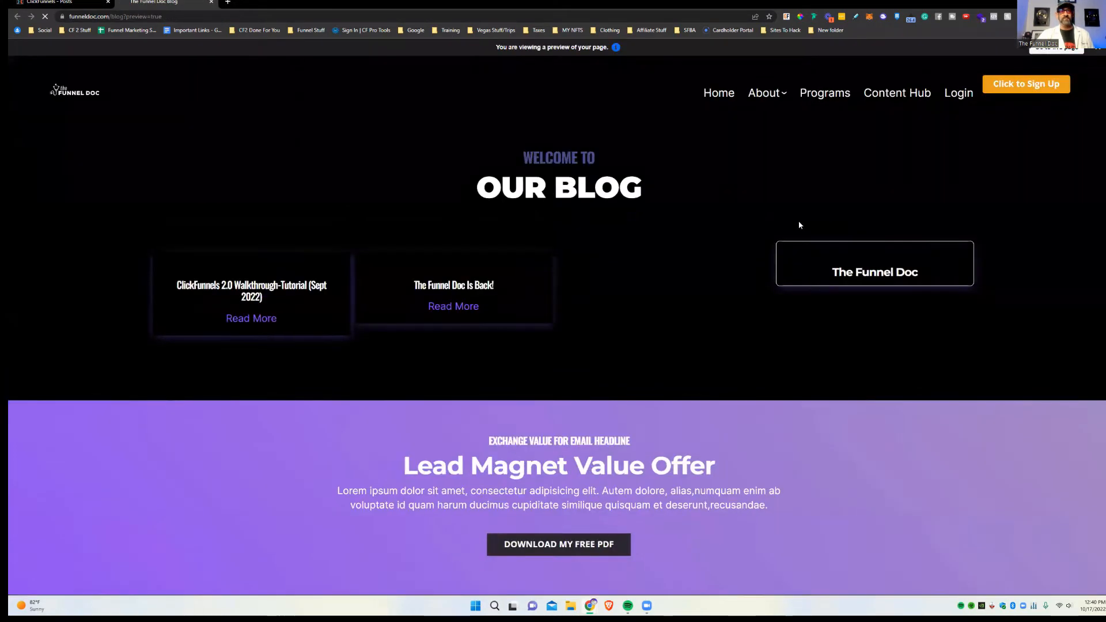
left_click_drag(485, 182, 672, 188)
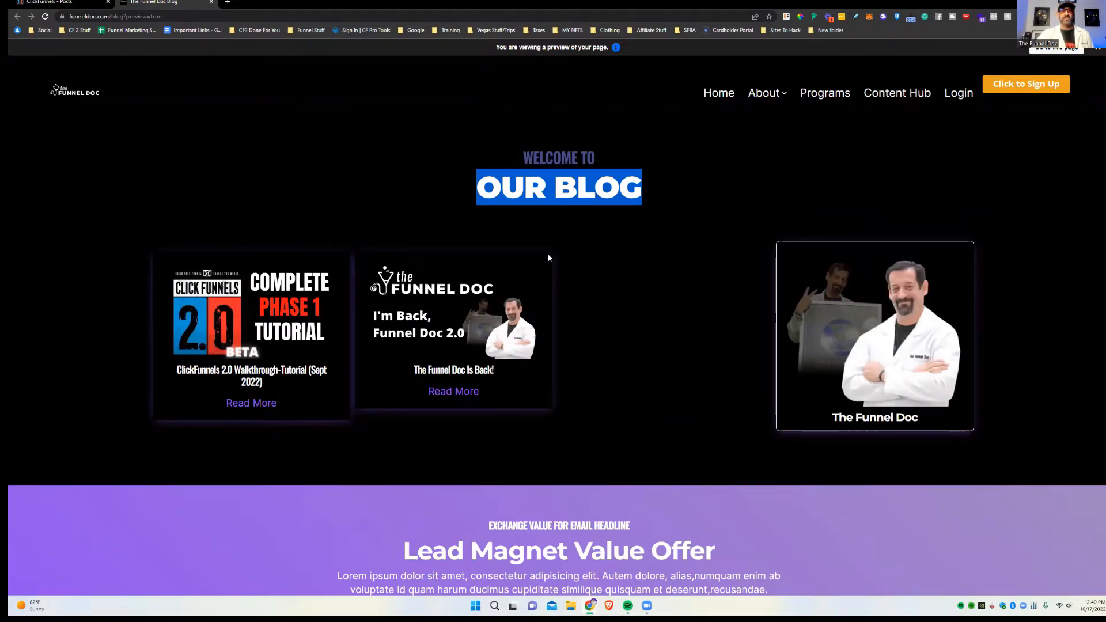
left_click(69, 2)
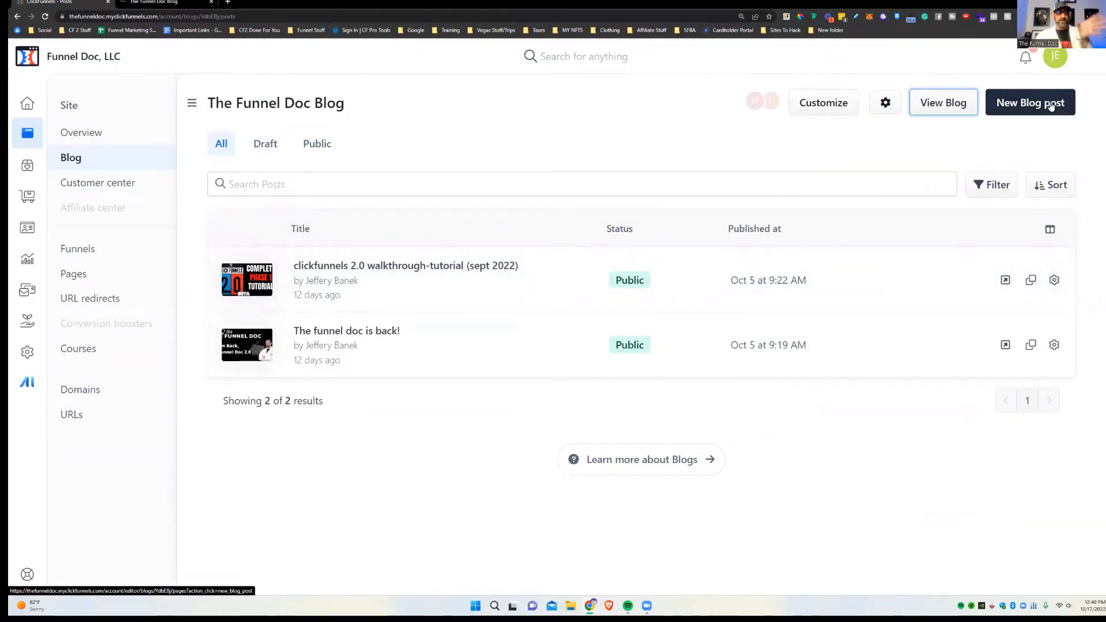
Step: Open the blog customizer, exit it, and start a blank new post for The Funnel Doc Blog
left_click(824, 102)
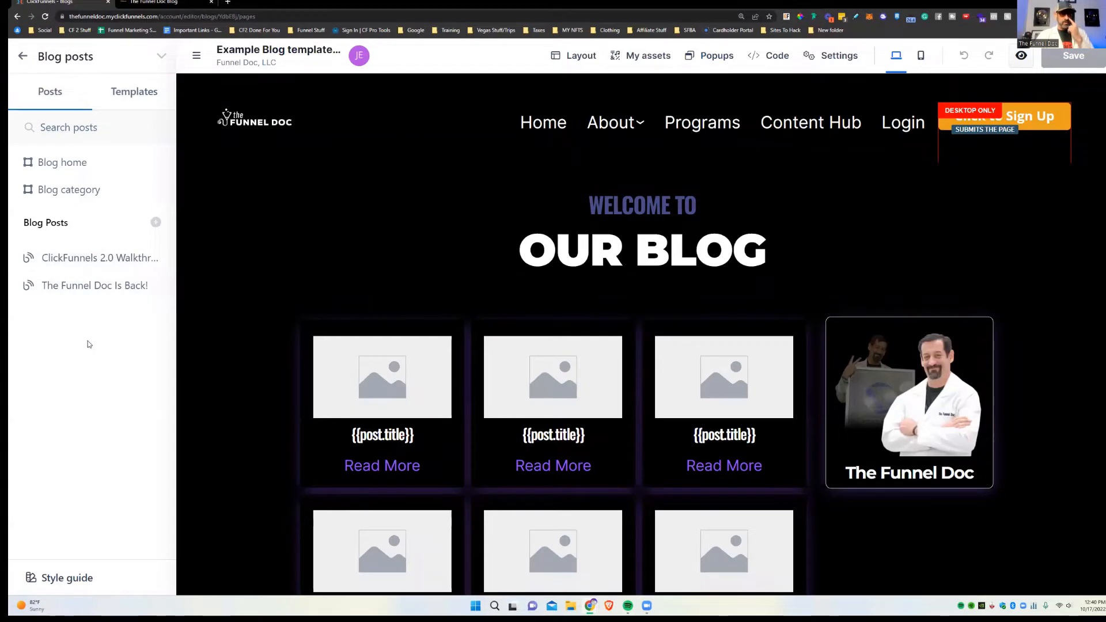
left_click(23, 56)
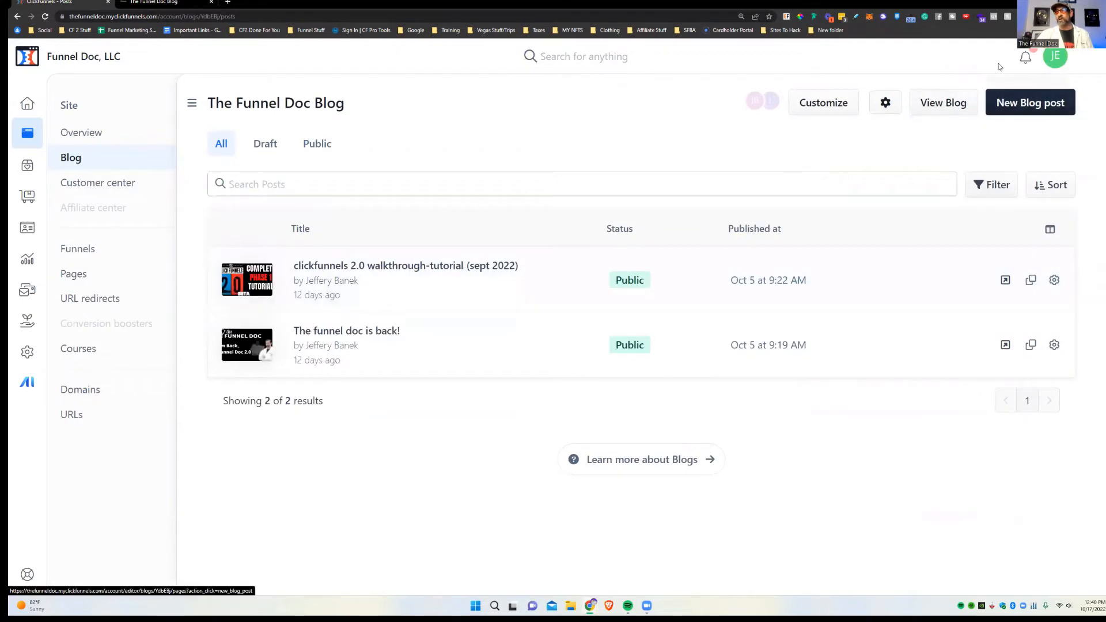
left_click(1030, 102)
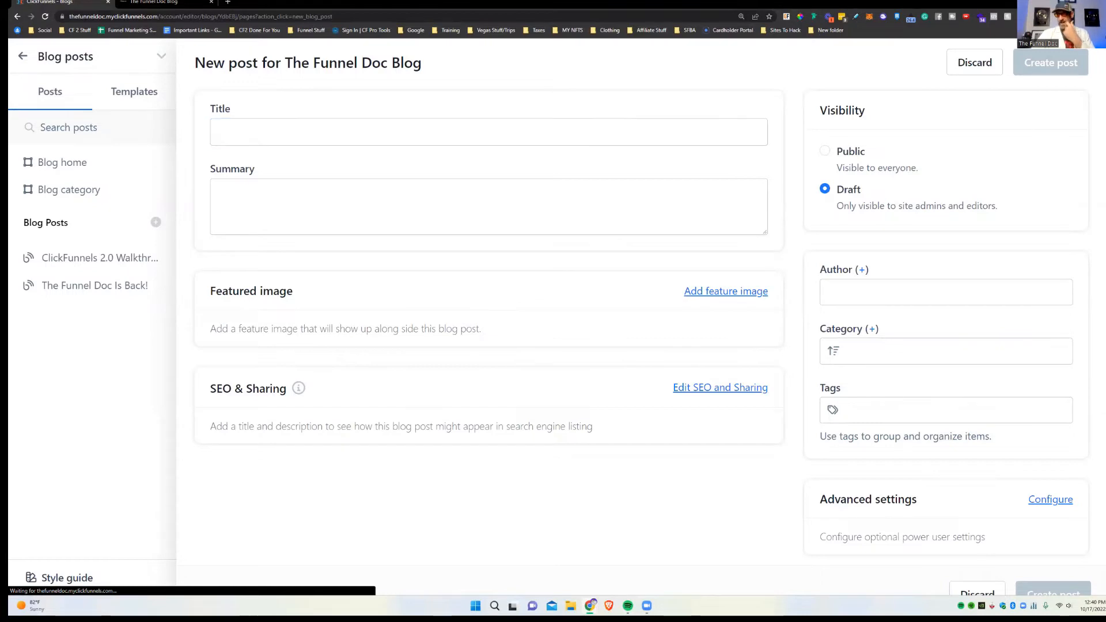
Step: Enter the title 'Add DOMAINS IN SECONDS Using CF 2.0' and a one-sentence summary
left_click(374, 141)
type("Add DOMAINS IN SECONDS Using CF 2.0")
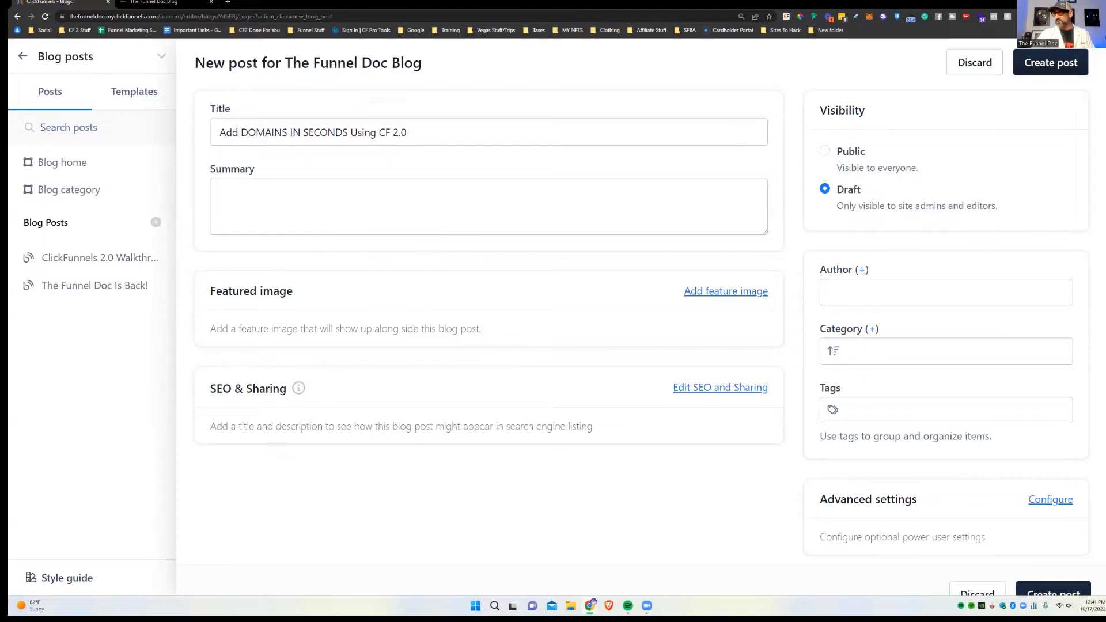
left_click(373, 187)
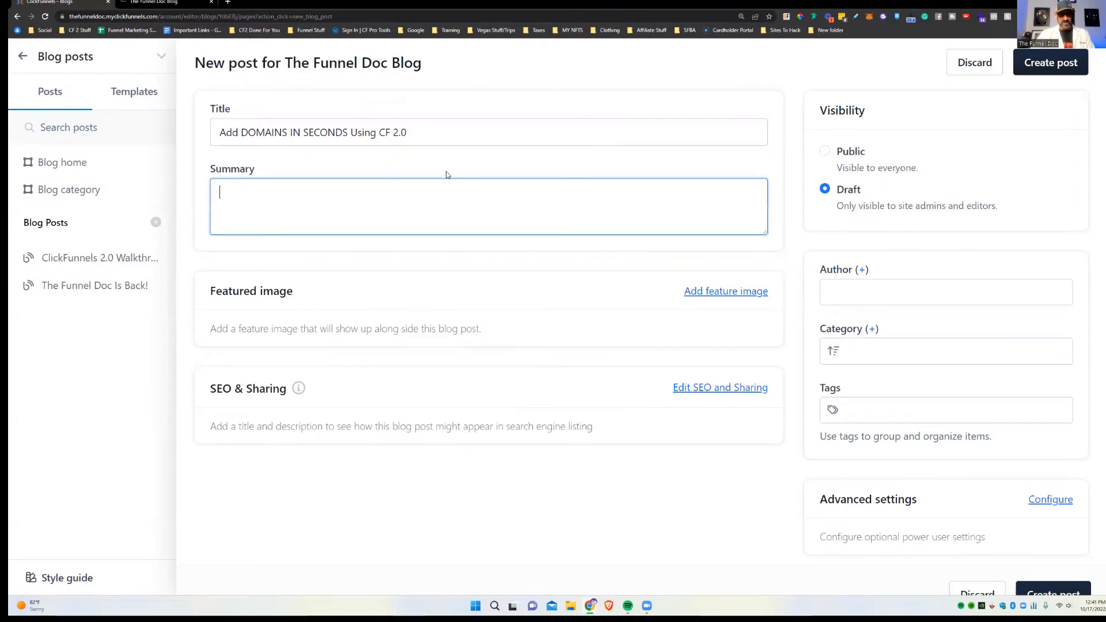
type("In this video, I will show you how to add a new domain to ClickFunnels 2.0 IN SECONDS!!")
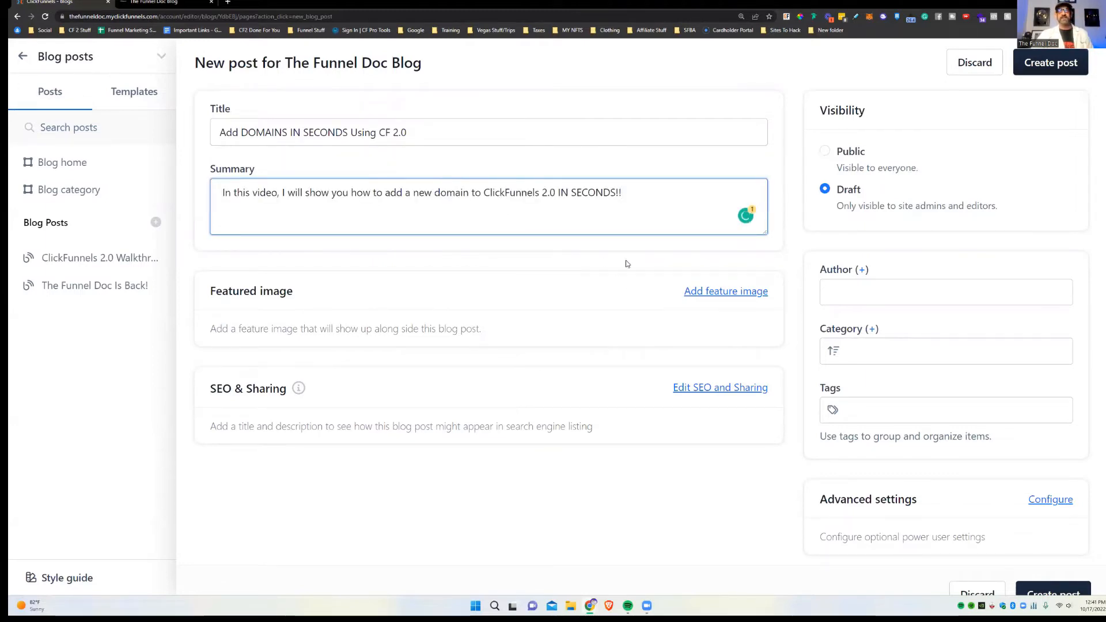
Step: Set the Add Domains thumbnail from the image gallery as the featured image
left_click(729, 293)
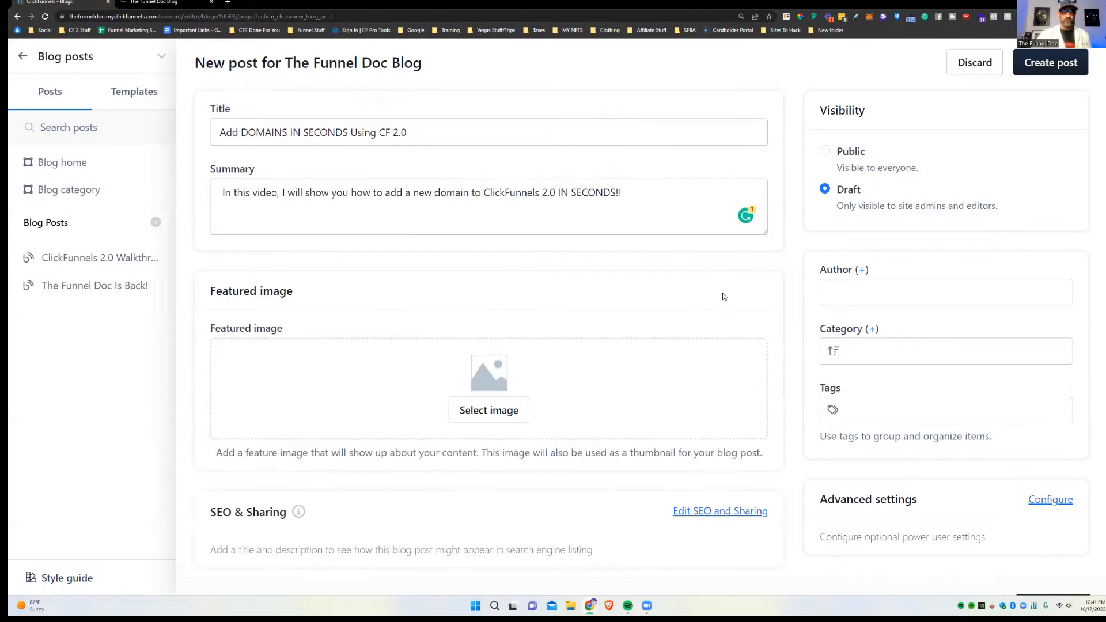
left_click(504, 421)
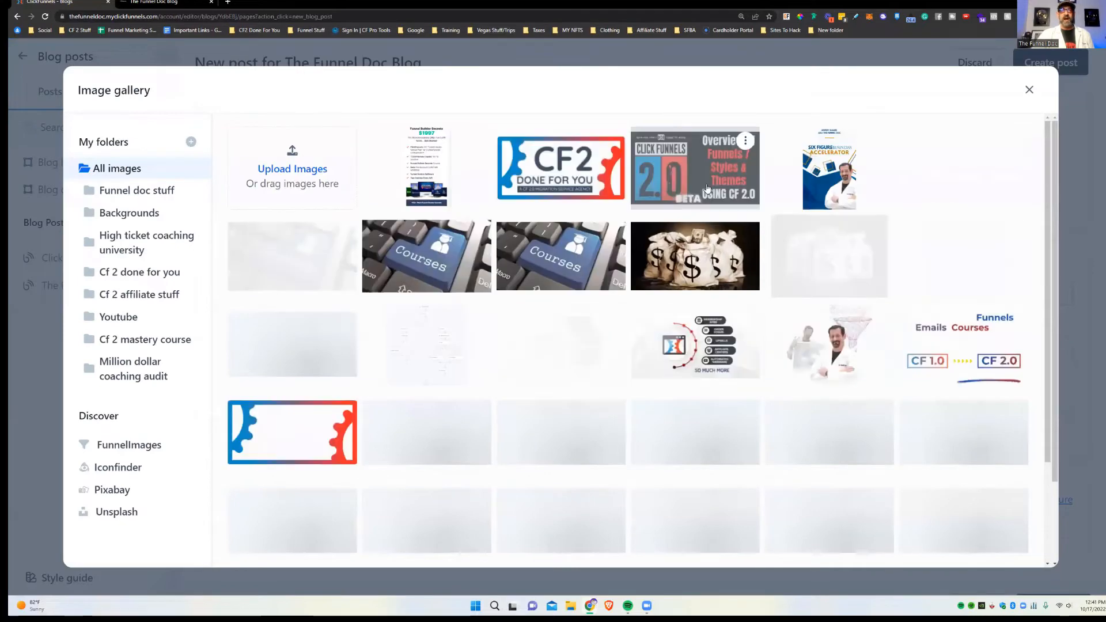
scroll(481, 197, "down", 2)
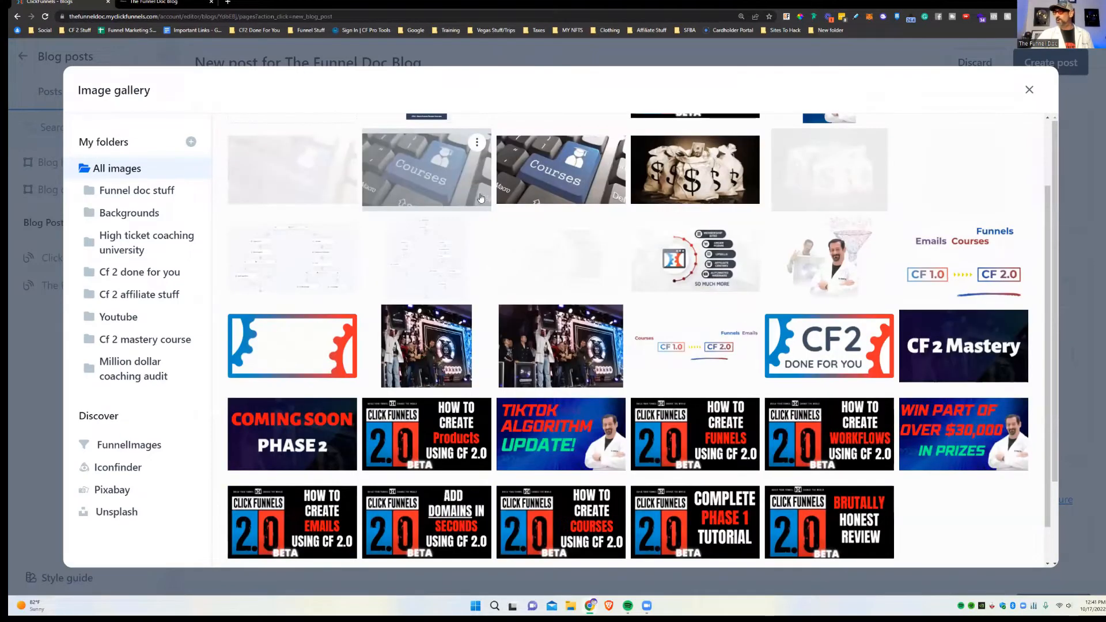
scroll(481, 197, "down", 1)
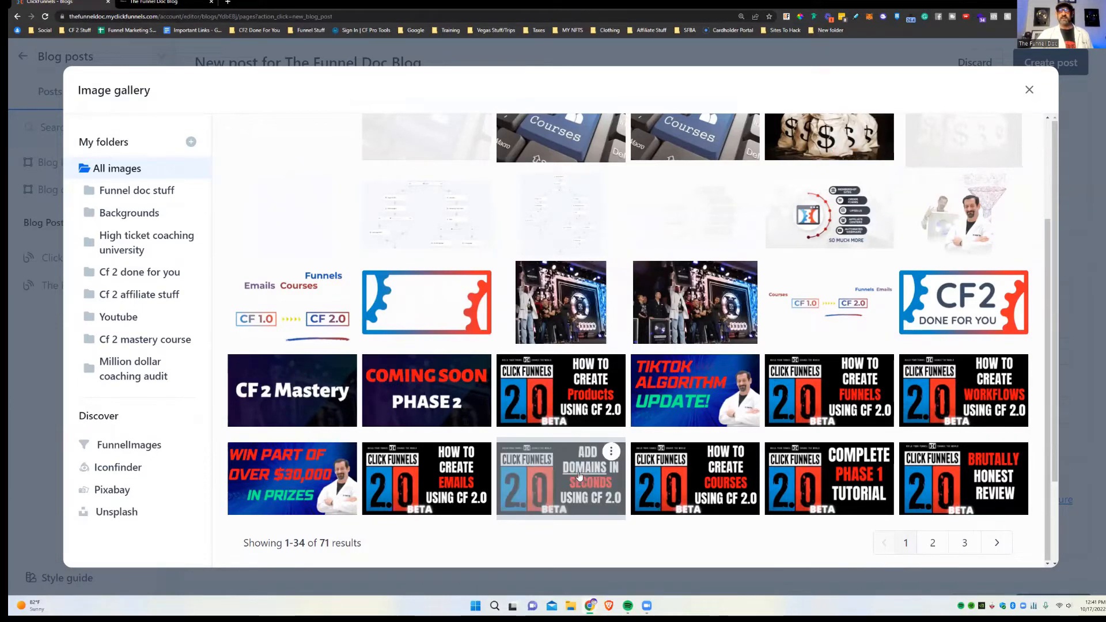
left_click(546, 470)
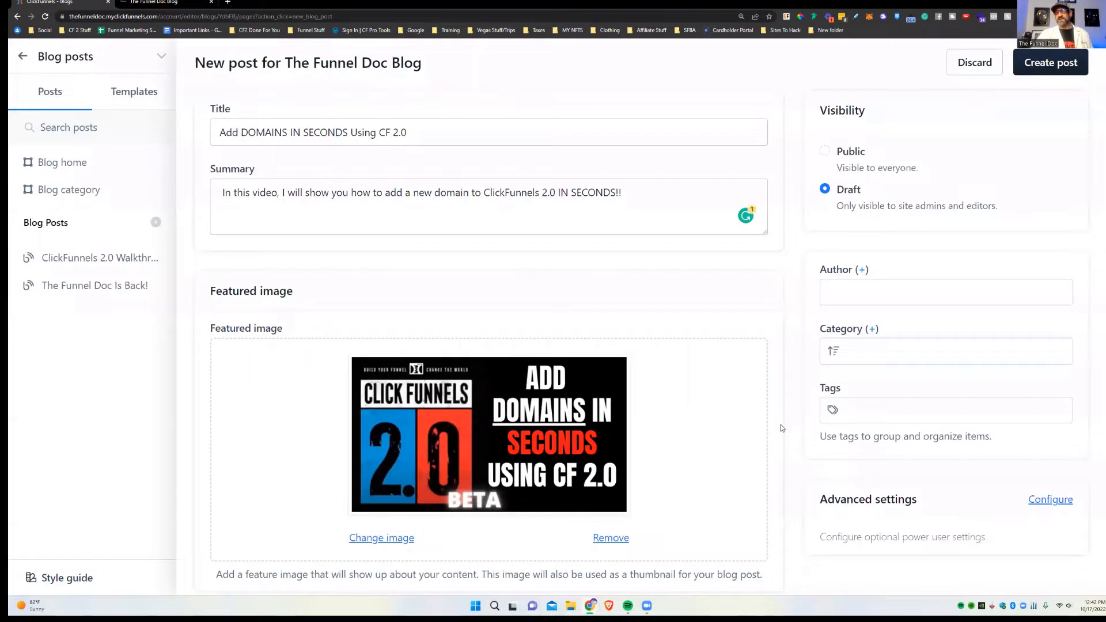
scroll(778, 418, "down", 3)
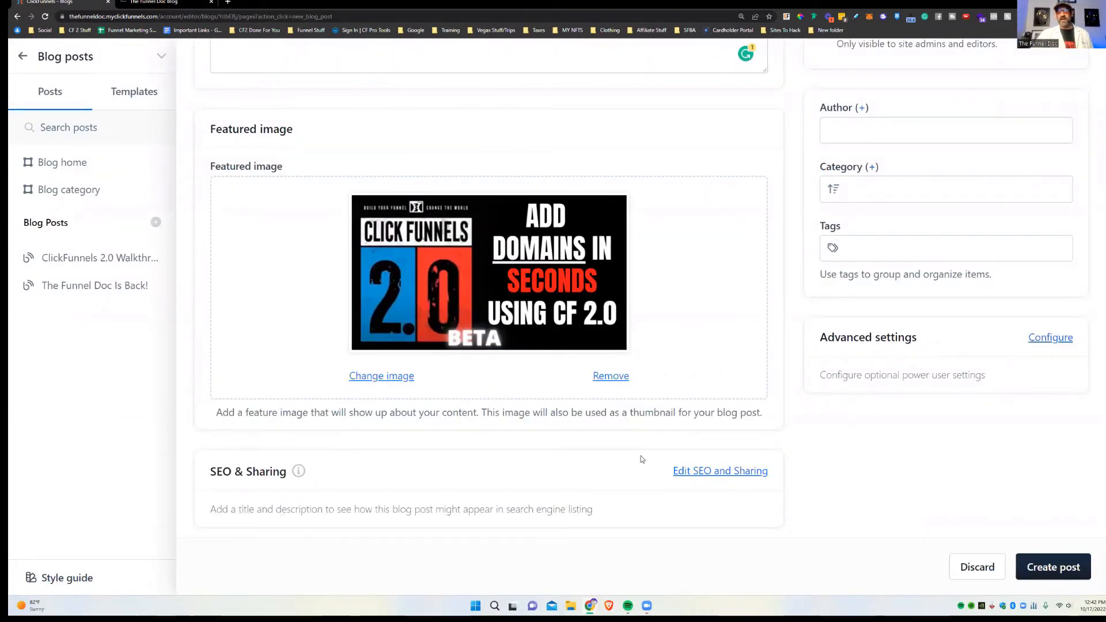
Step: Copy the post title into the SEO page title field
left_click(720, 471)
left_click(265, 386)
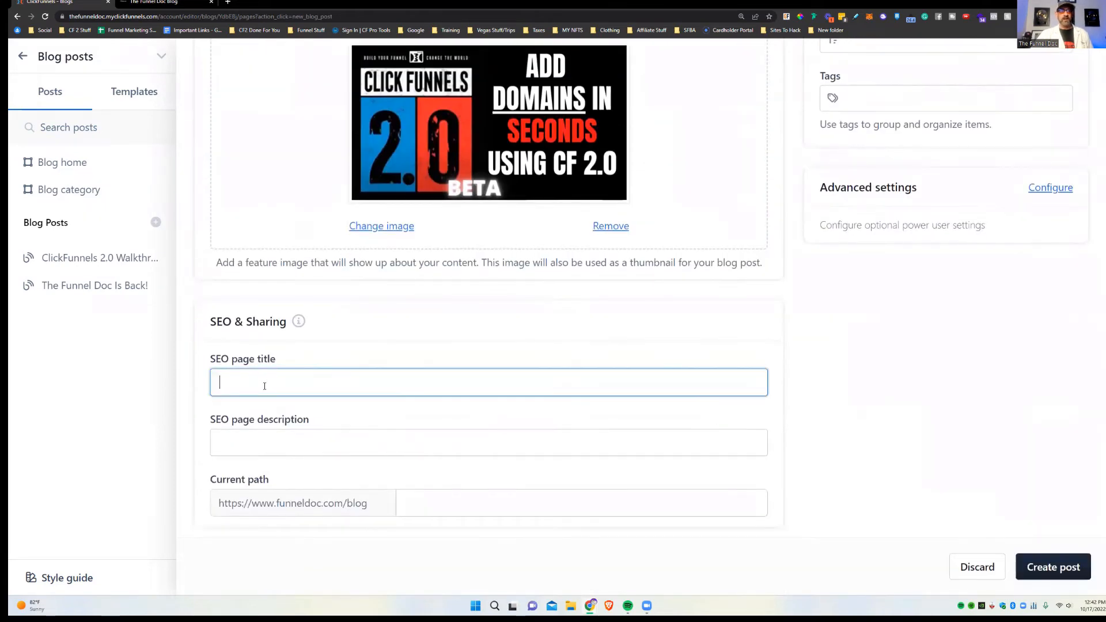
scroll(264, 386, "up", 5)
triple_click(311, 133)
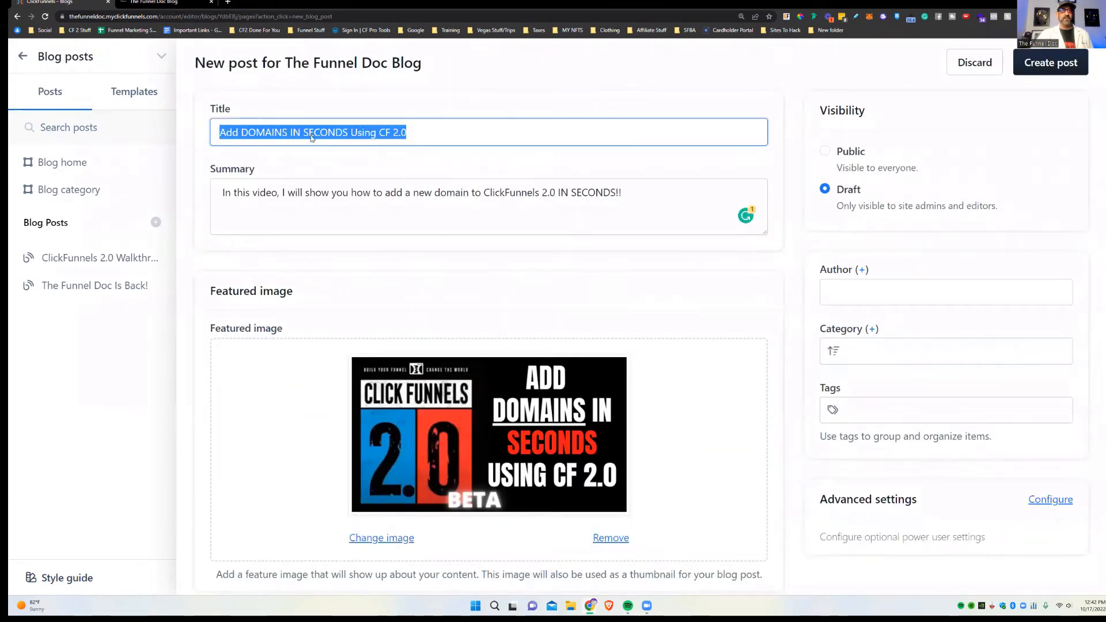
right_click(311, 137)
left_click(334, 183)
scroll(314, 404, "down", 5)
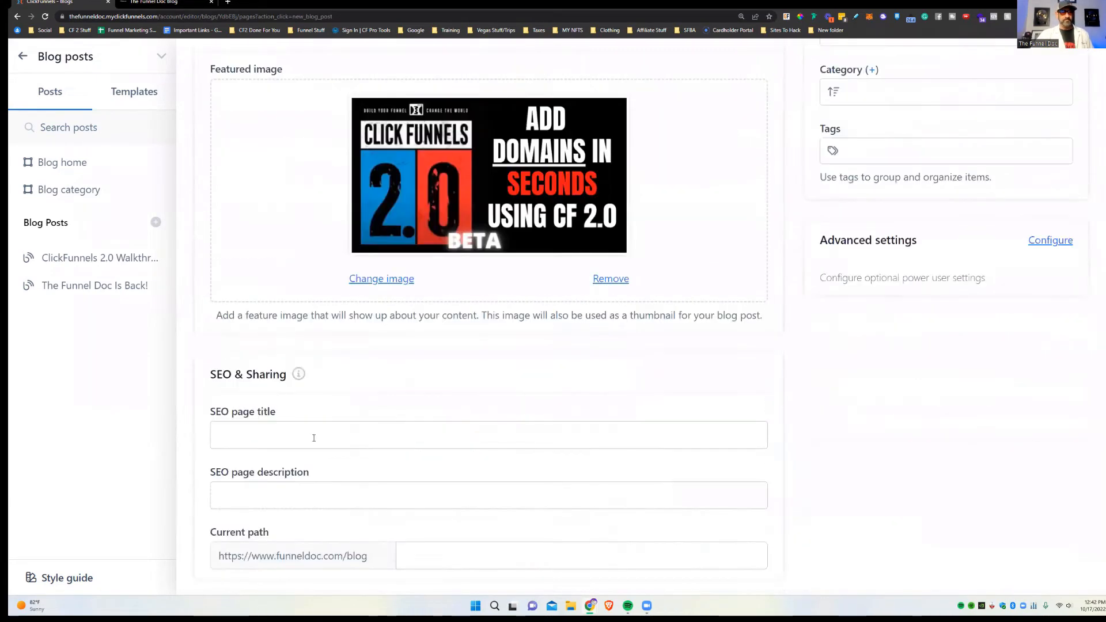
left_click(314, 438)
key("ctrl+v")
Step: Reuse the post summary as the SEO page description
scroll(349, 410, "up", 3)
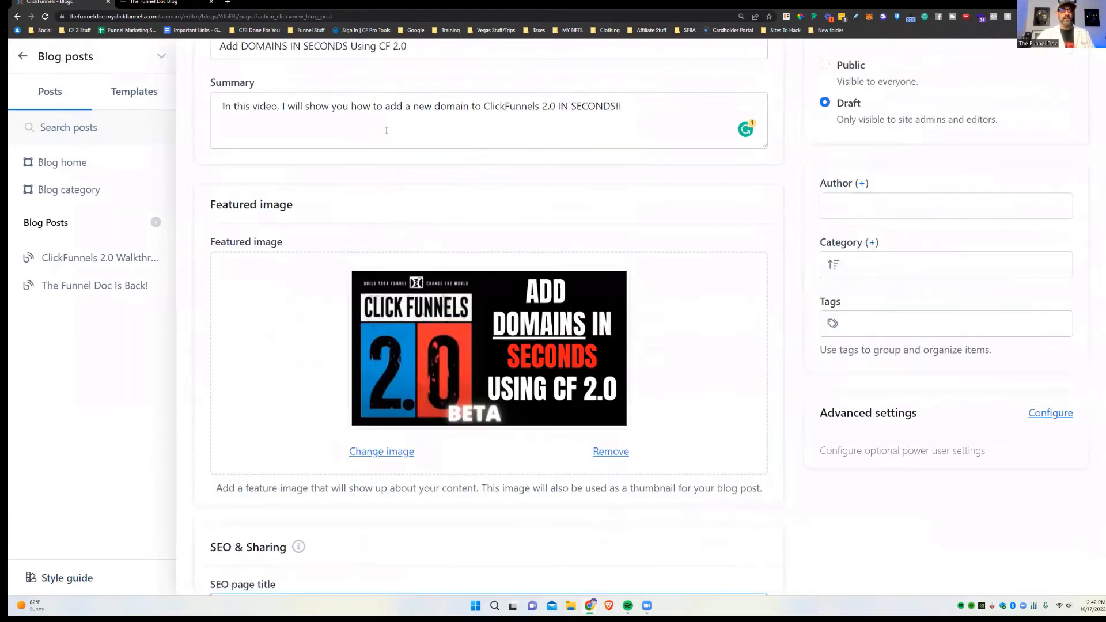
triple_click(386, 104)
scroll(346, 288, "down", 4)
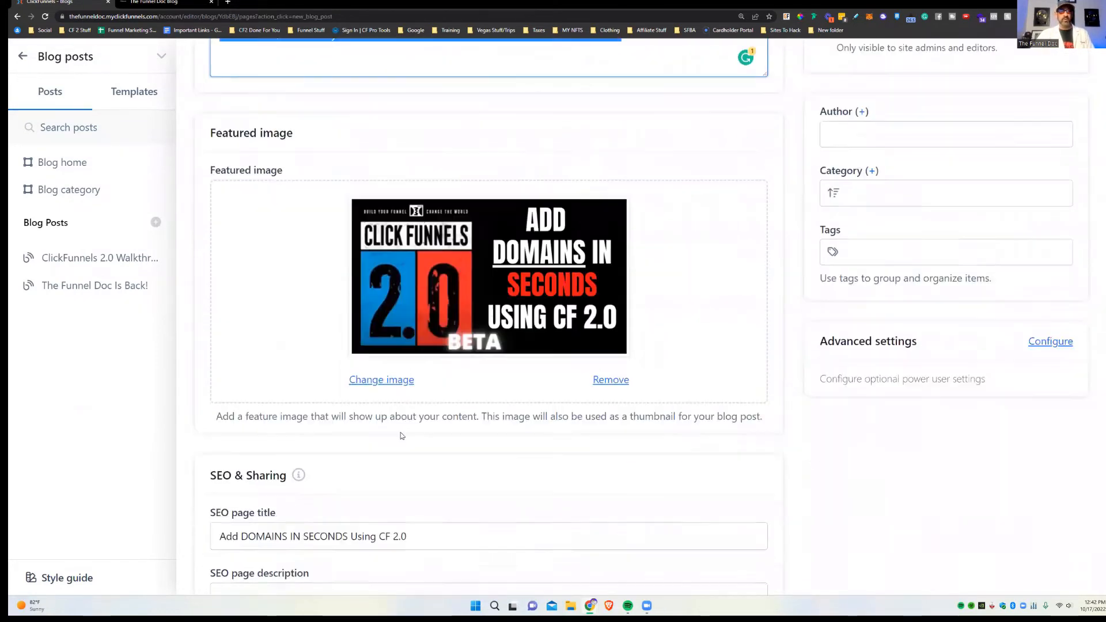
left_click(312, 439)
key("ctrl+v")
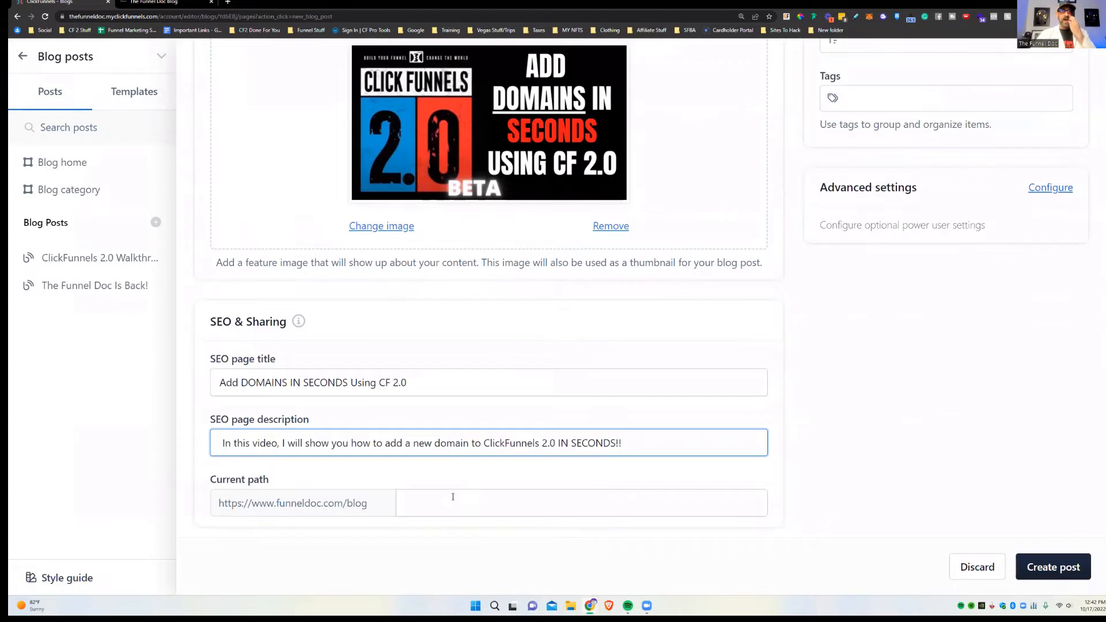
Step: Change the post's URL path to /Adding-domains-to-CF2
left_click(431, 503)
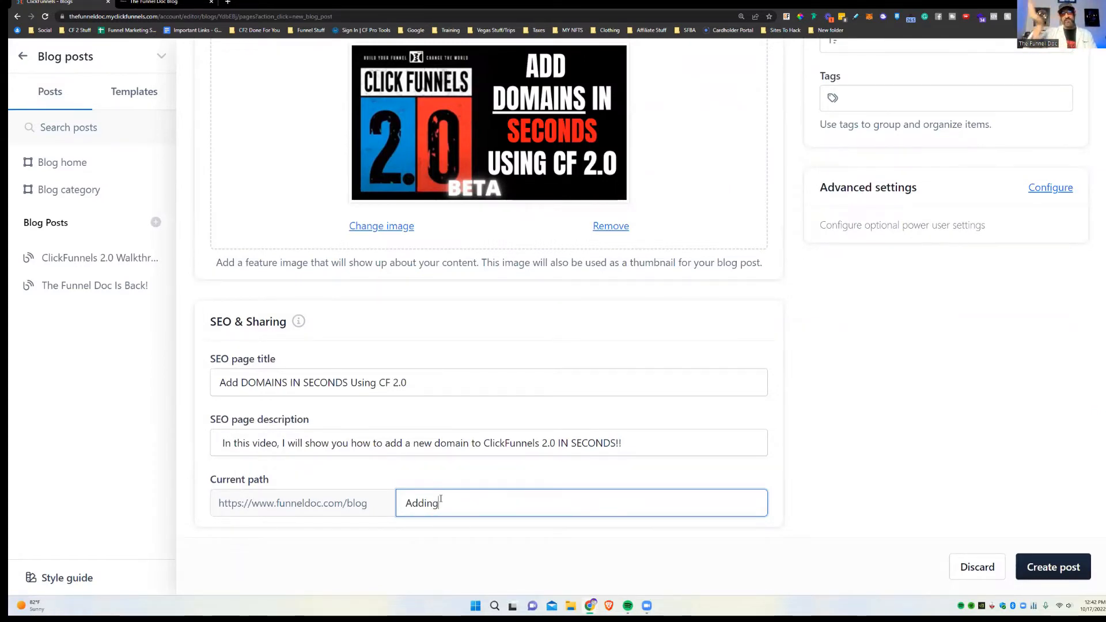
left_click(401, 494)
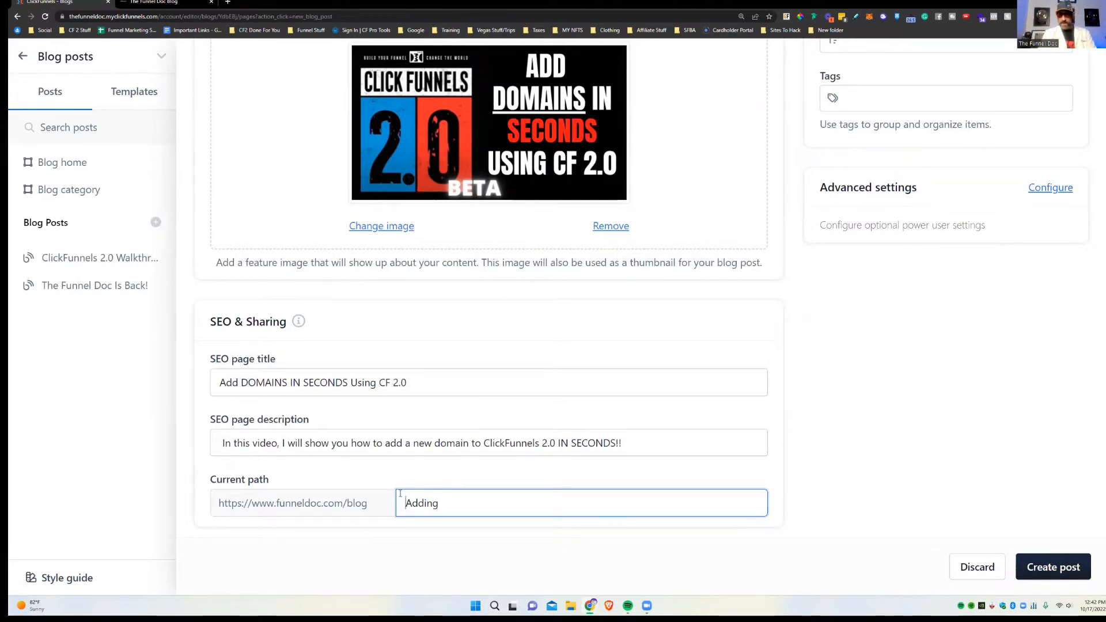
type("/")
left_click(457, 504)
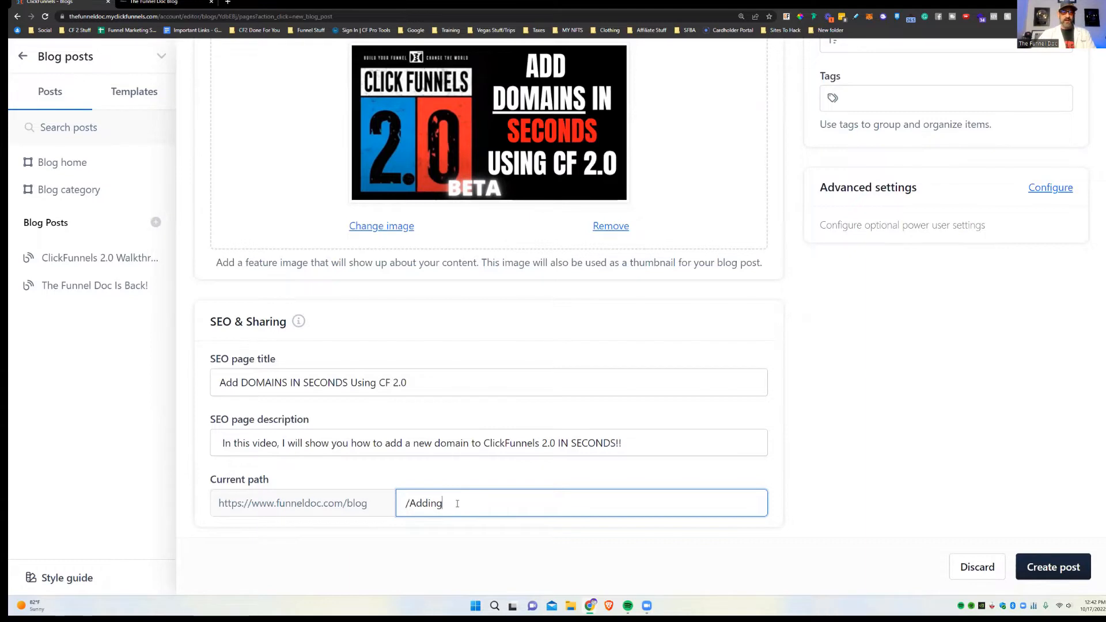
type("-domains- t")
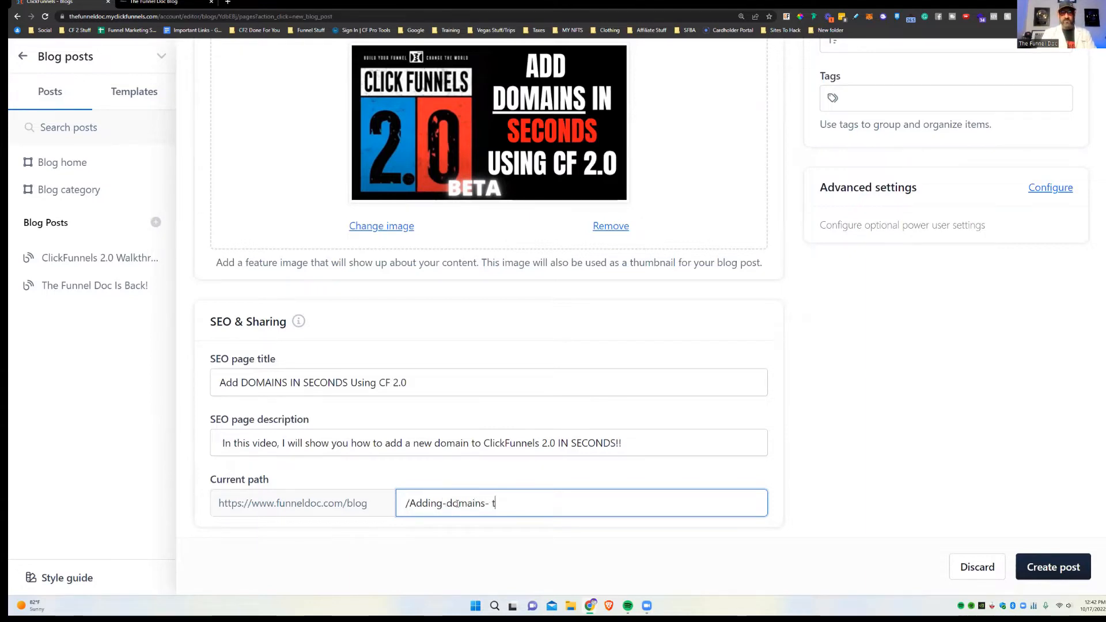
key("BackSpace")
key("BackSpace")
key("BackSpace")
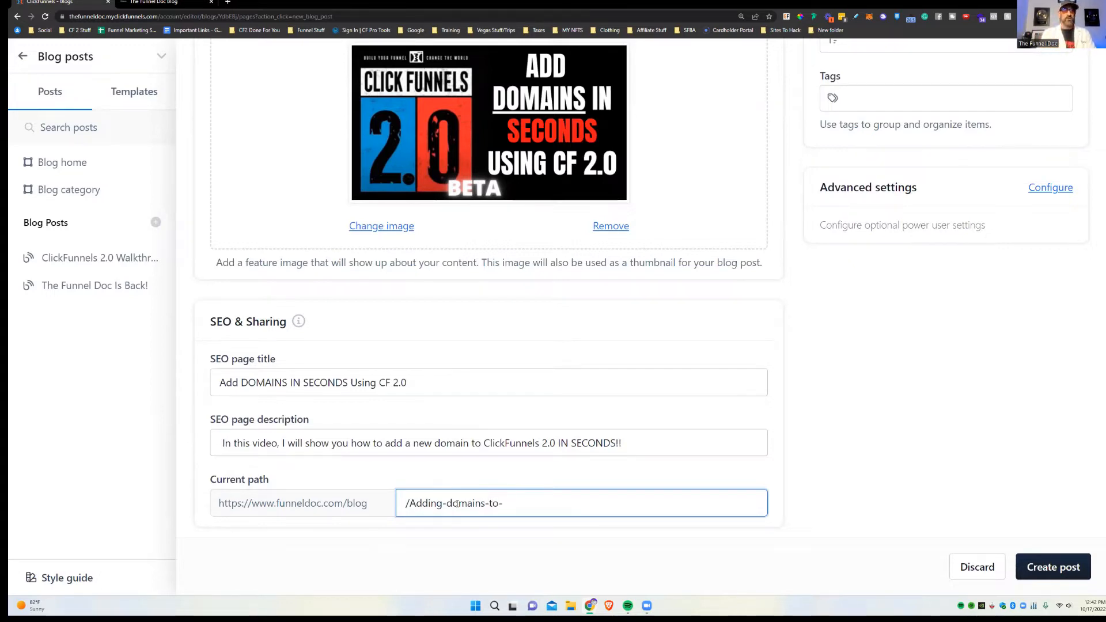
type("CF2")
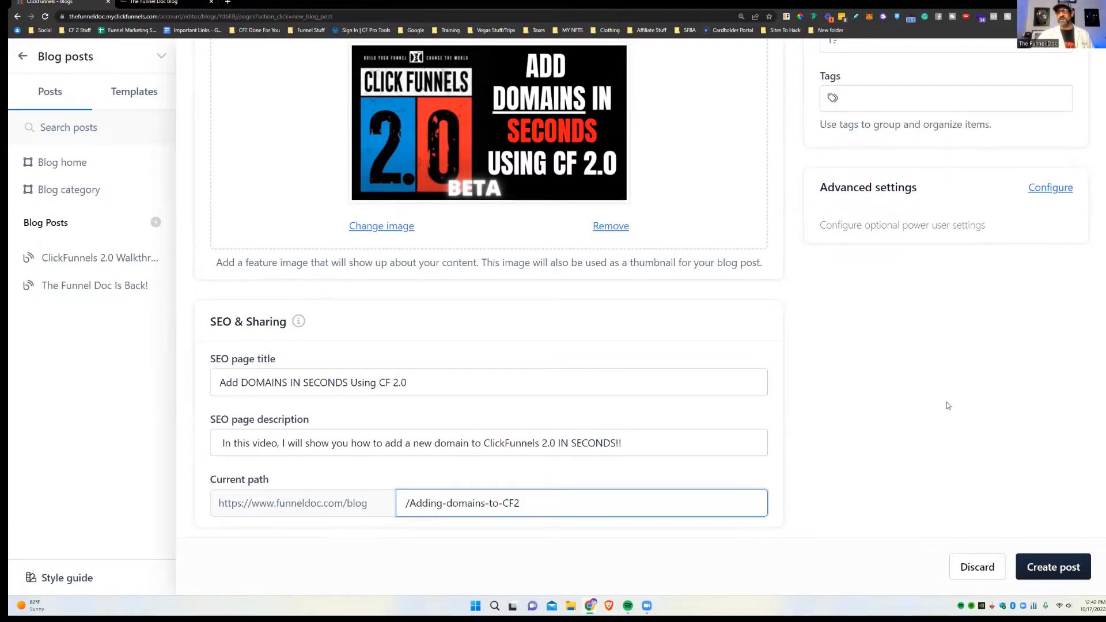
scroll(948, 406, "up", 5)
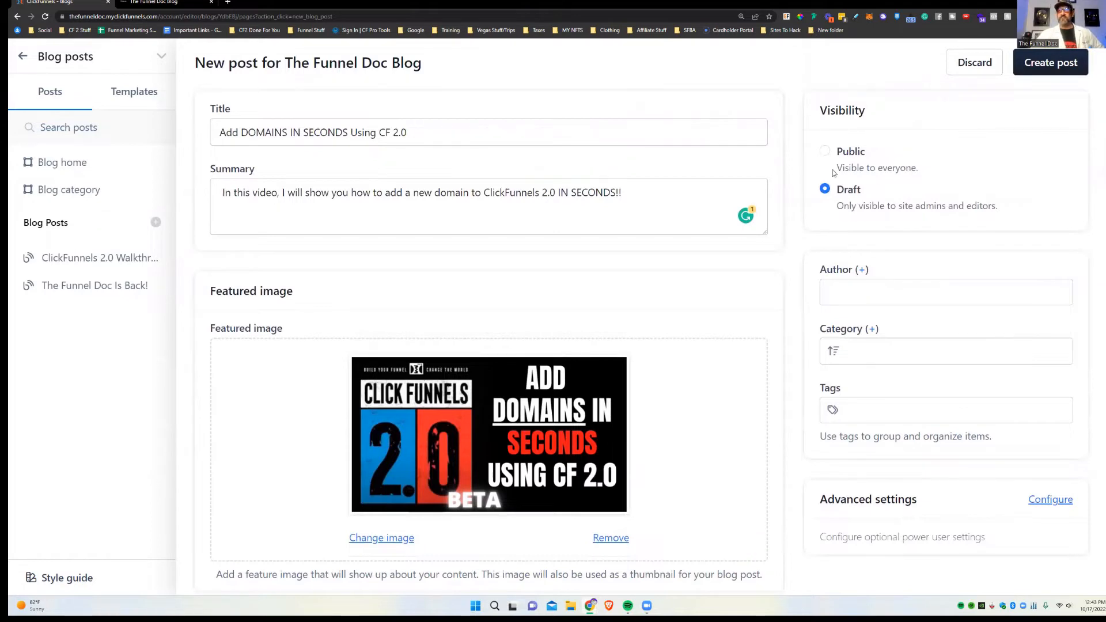
Step: Make the post Public and assign an existing author
left_click(825, 151)
scroll(985, 251, "down", 2)
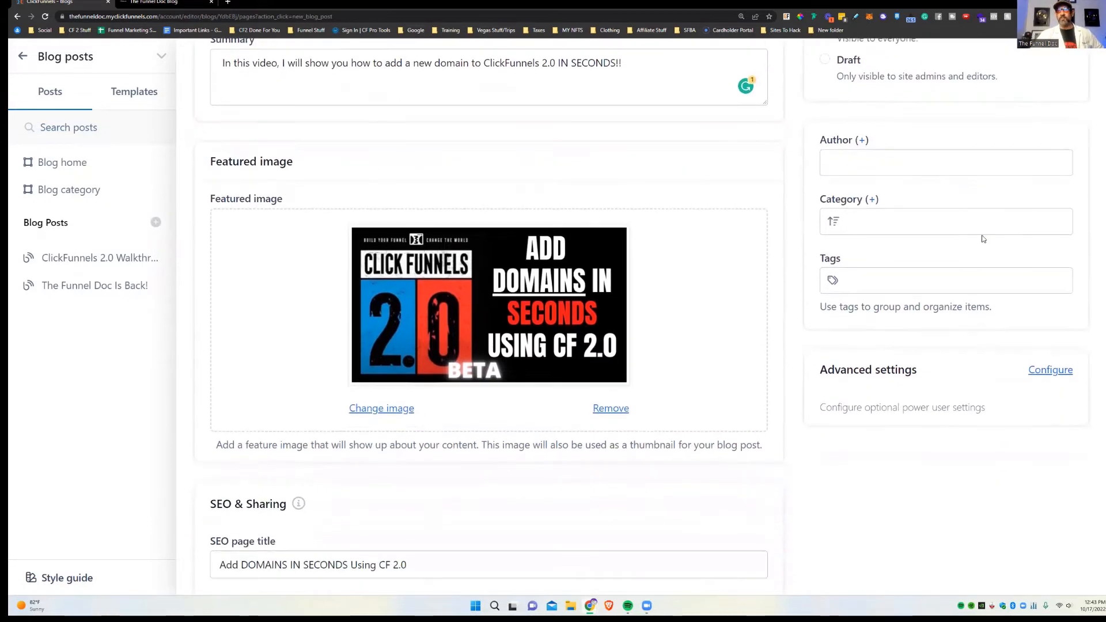
left_click(862, 156)
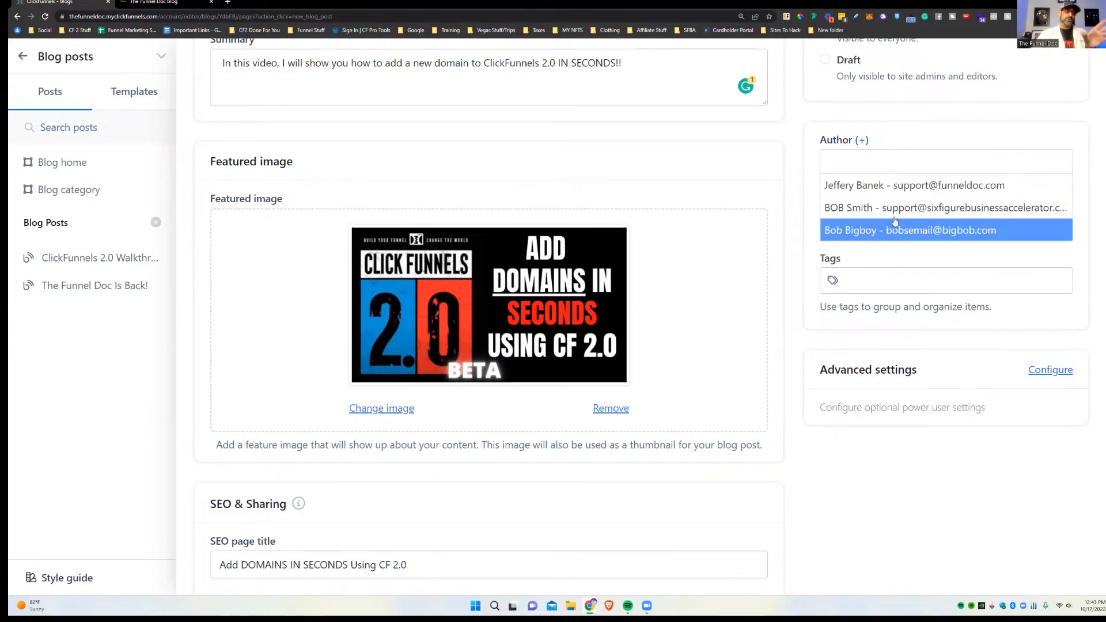
left_click(861, 140)
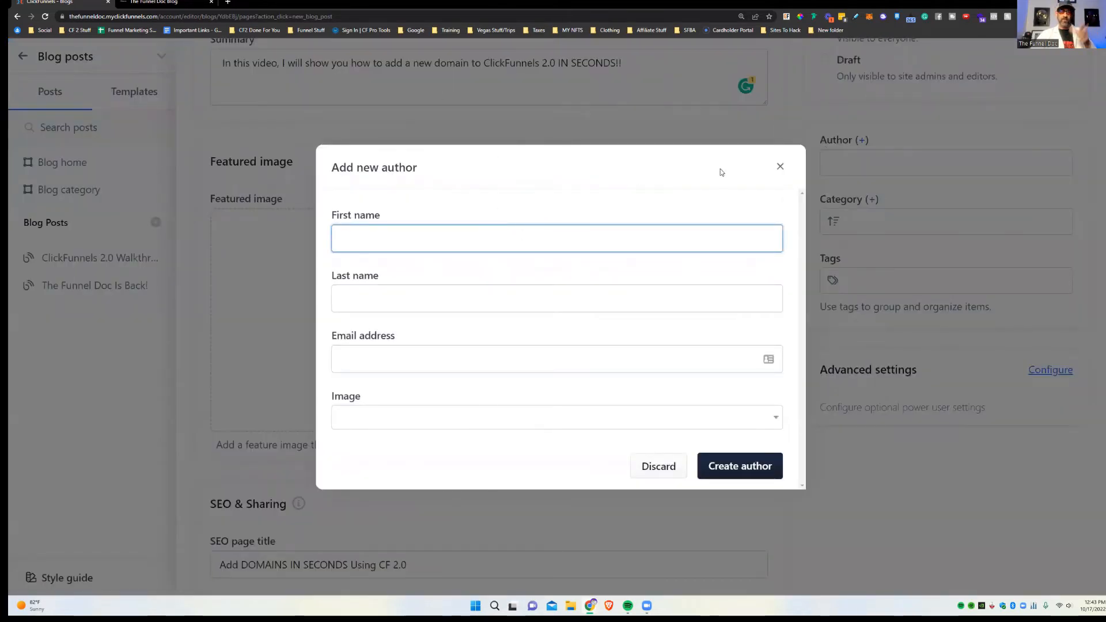
left_click(781, 169)
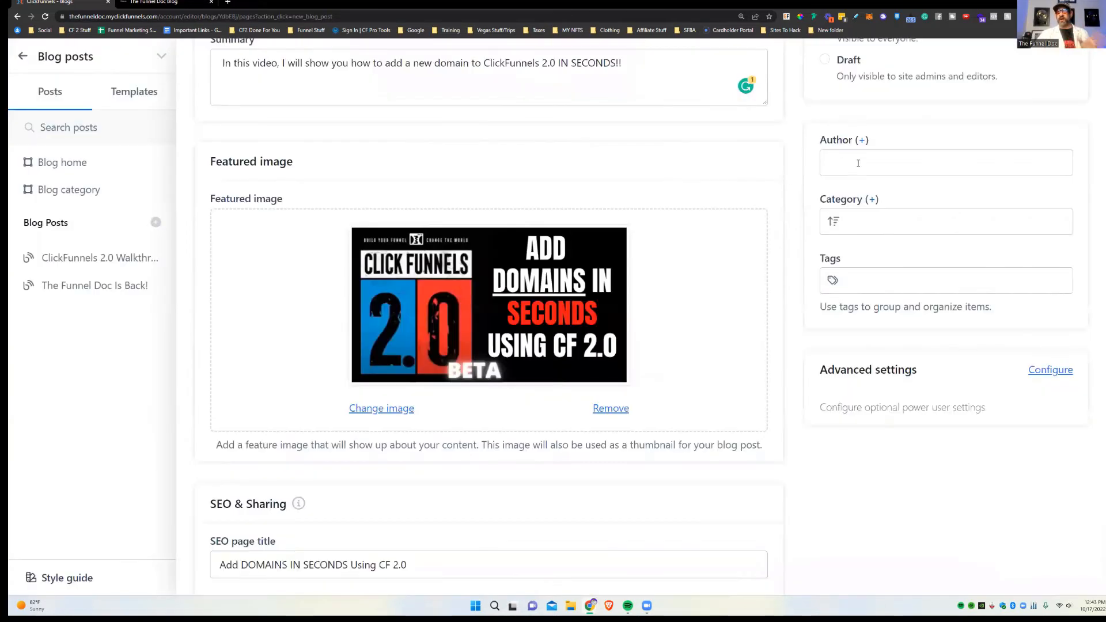
left_click(865, 162)
left_click(865, 186)
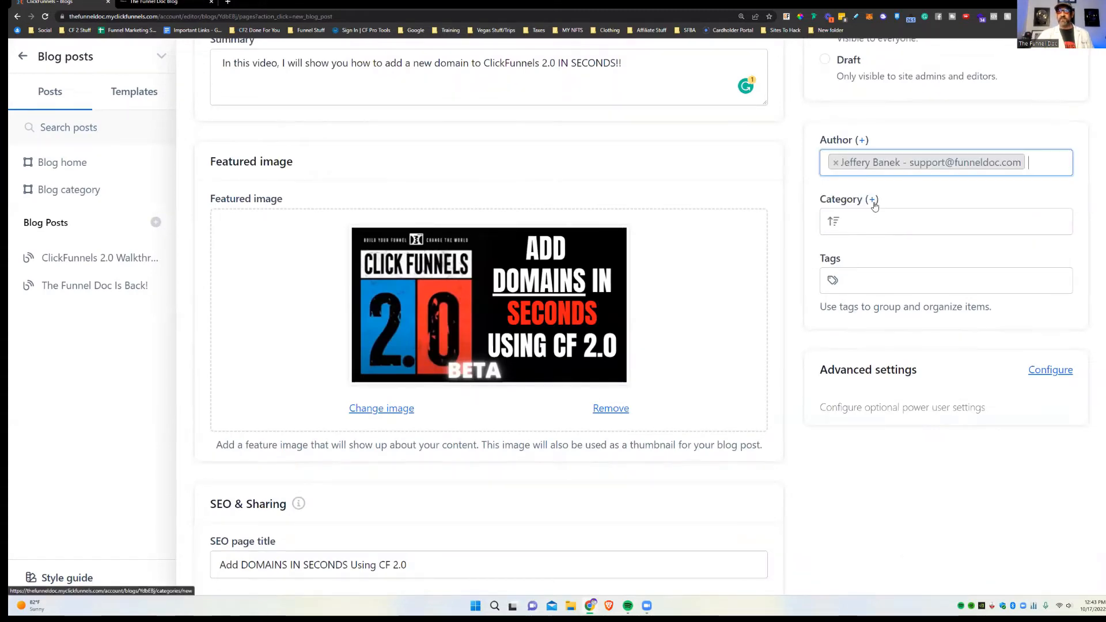
Step: Set the post's category to YouTube, removing the extra Funnels category
left_click(872, 200)
left_click(780, 254)
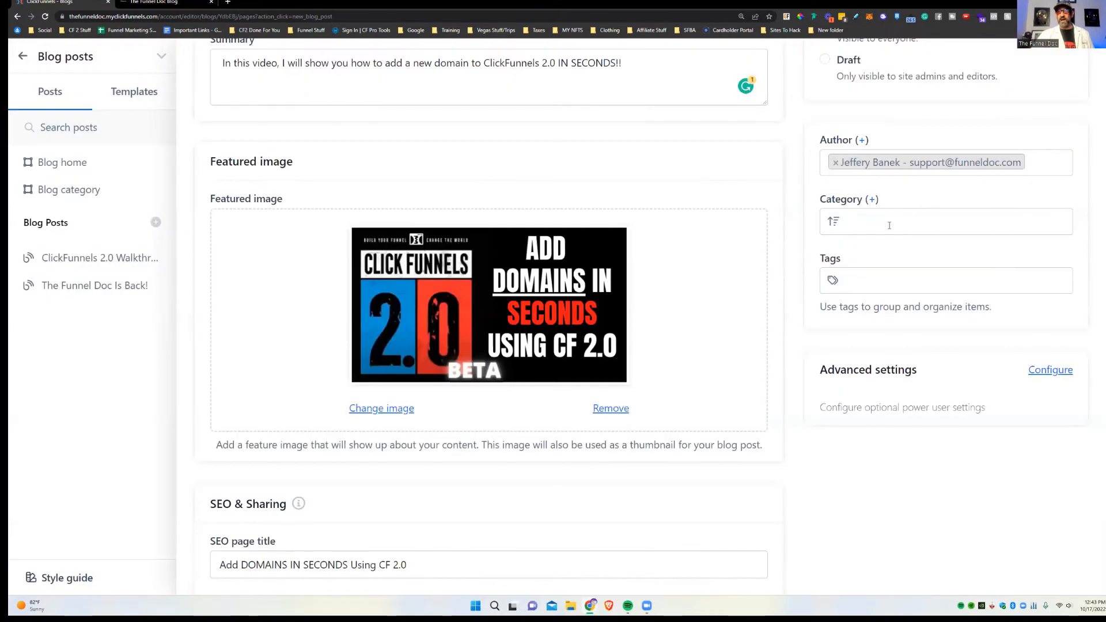
left_click(864, 227)
left_click(874, 265)
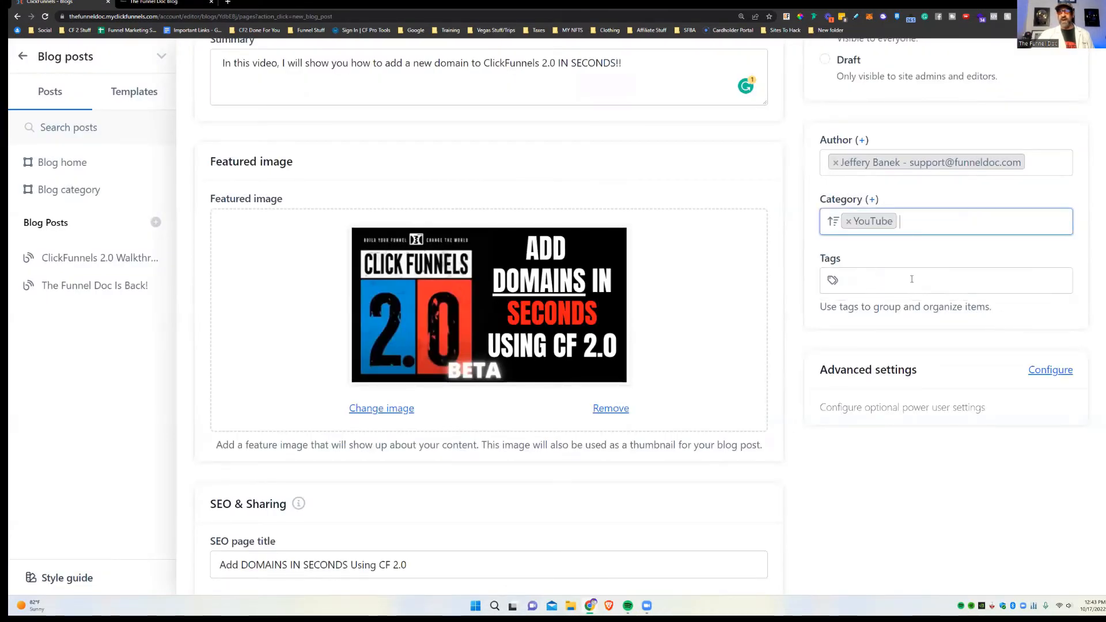
left_click(910, 225)
left_click(922, 289)
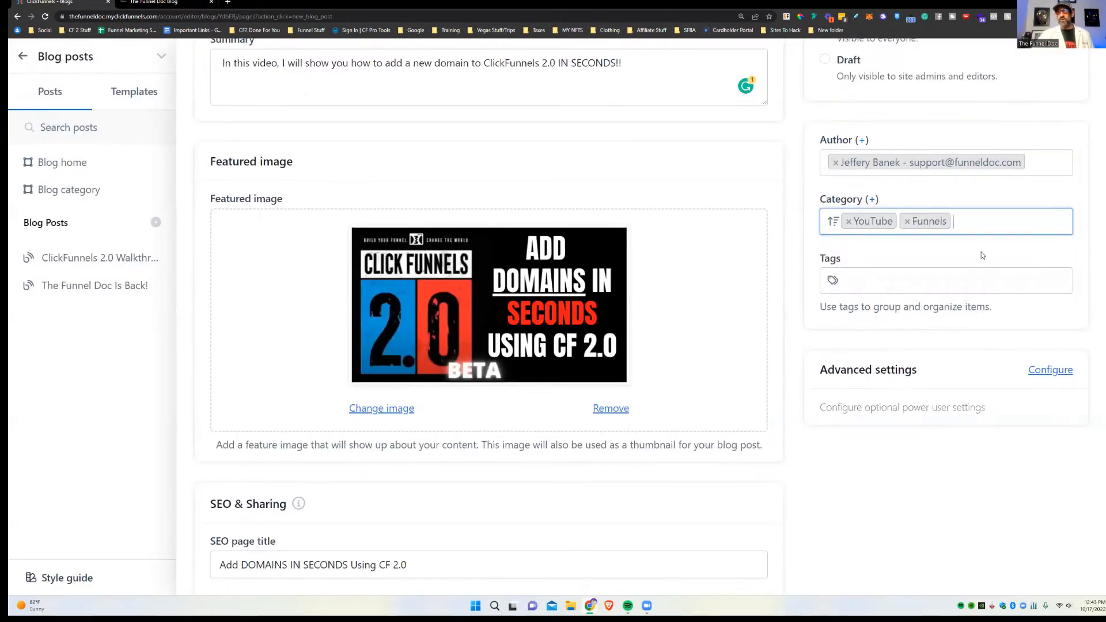
left_click(905, 222)
left_click(942, 435)
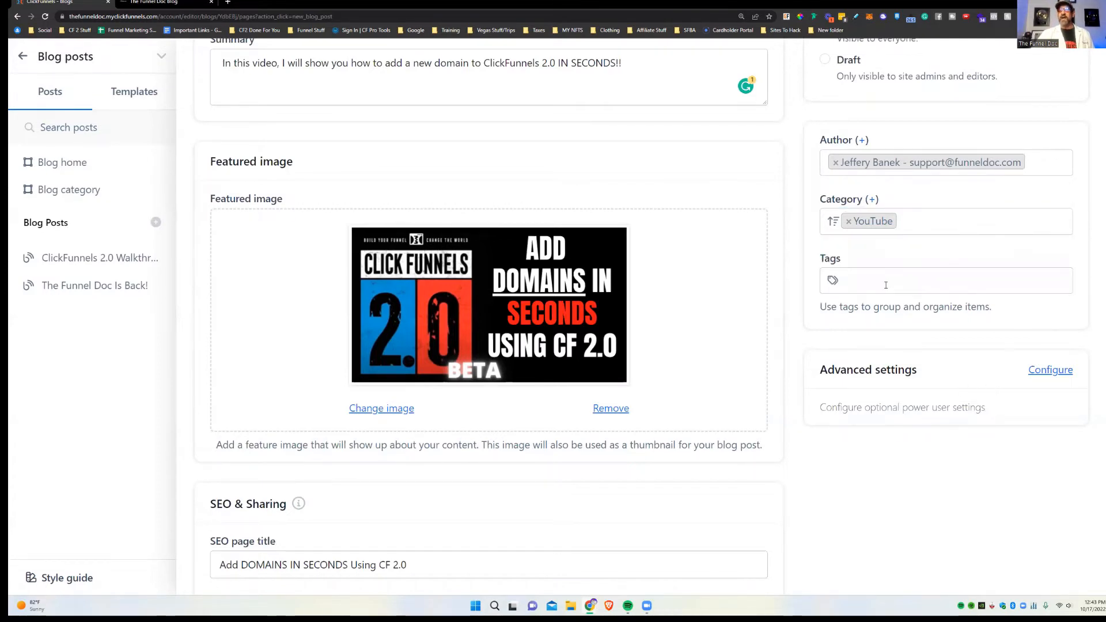
Step: Tag the post YouTube and expand the advanced settings
left_click(886, 285)
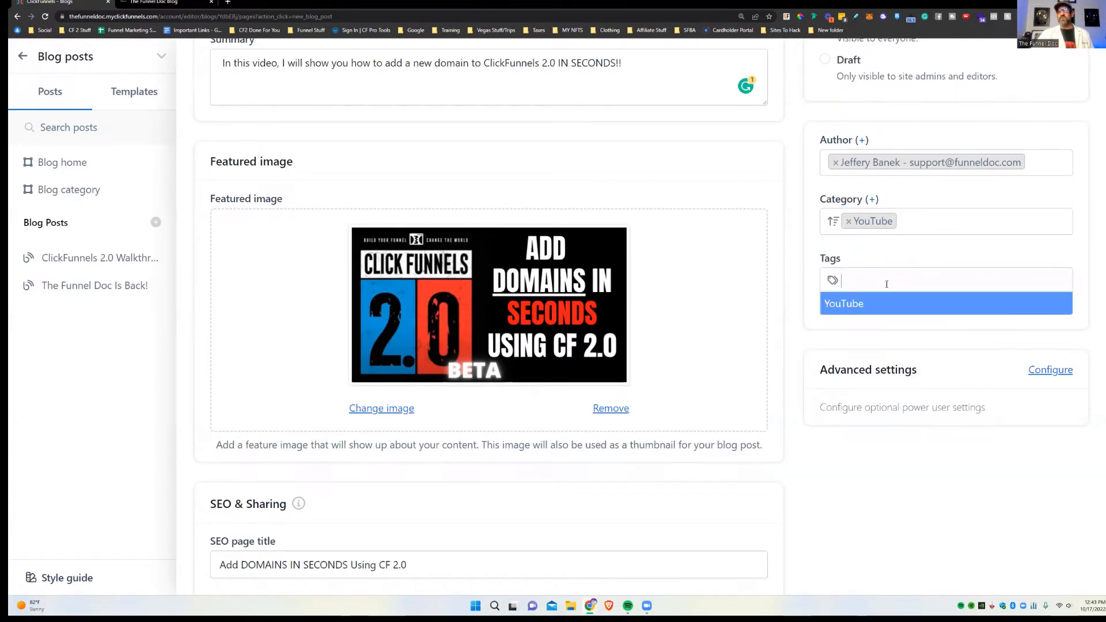
left_click(860, 303)
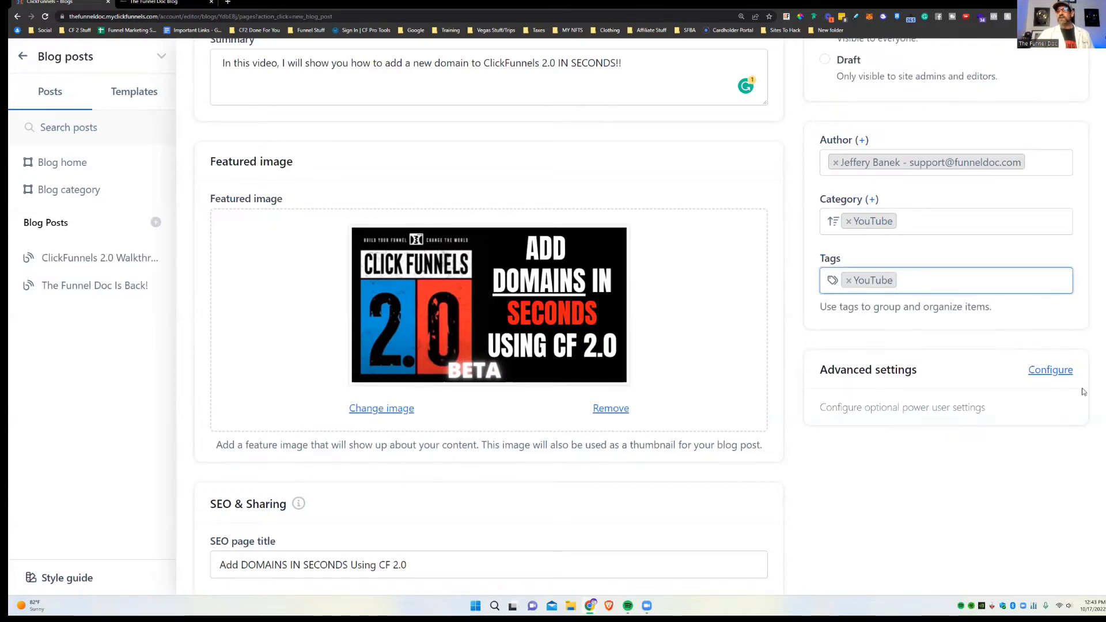
left_click(1050, 369)
scroll(1008, 289, "down", 2)
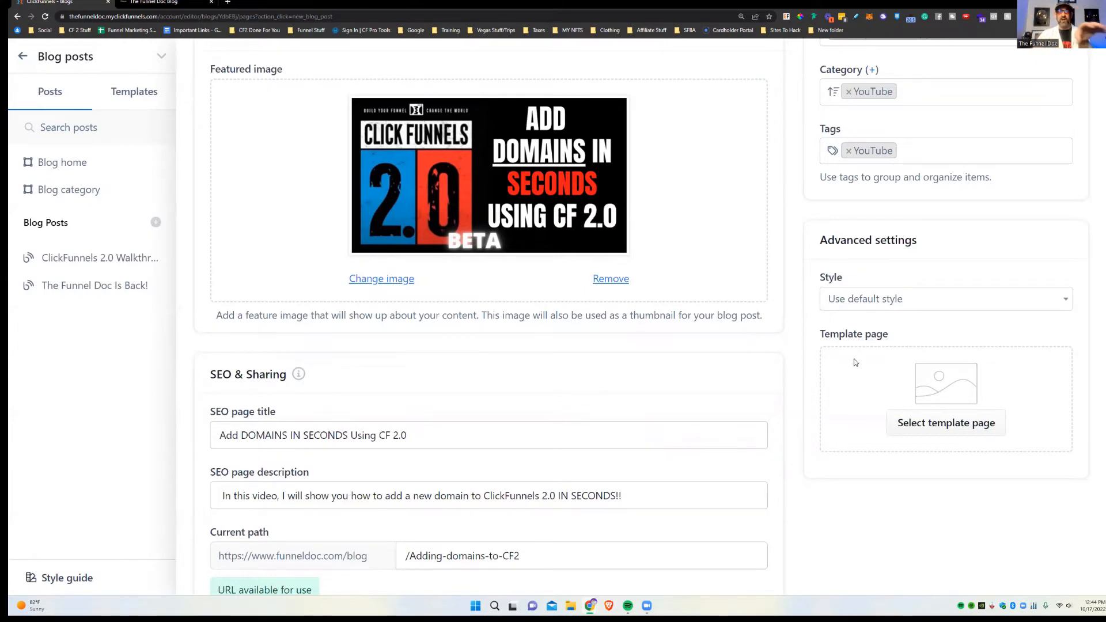
scroll(836, 324, "up", 4)
scroll(837, 324, "up", 1)
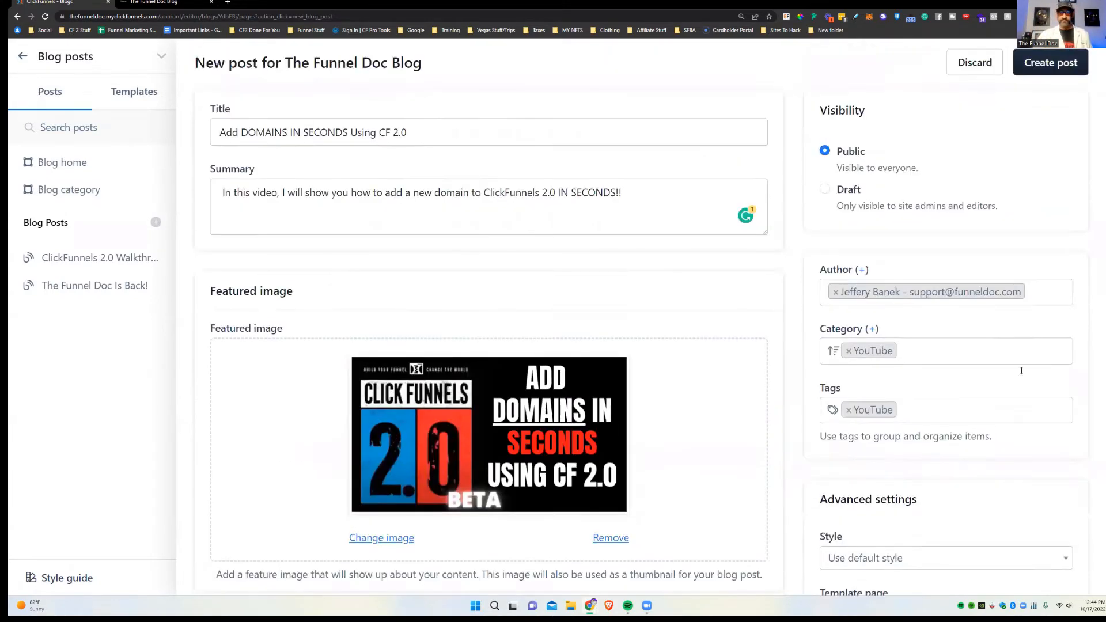
Step: Create the post 'Add DOMAINS IN SECONDS Using CF 2.0' and look over its empty editor page
left_click(1046, 68)
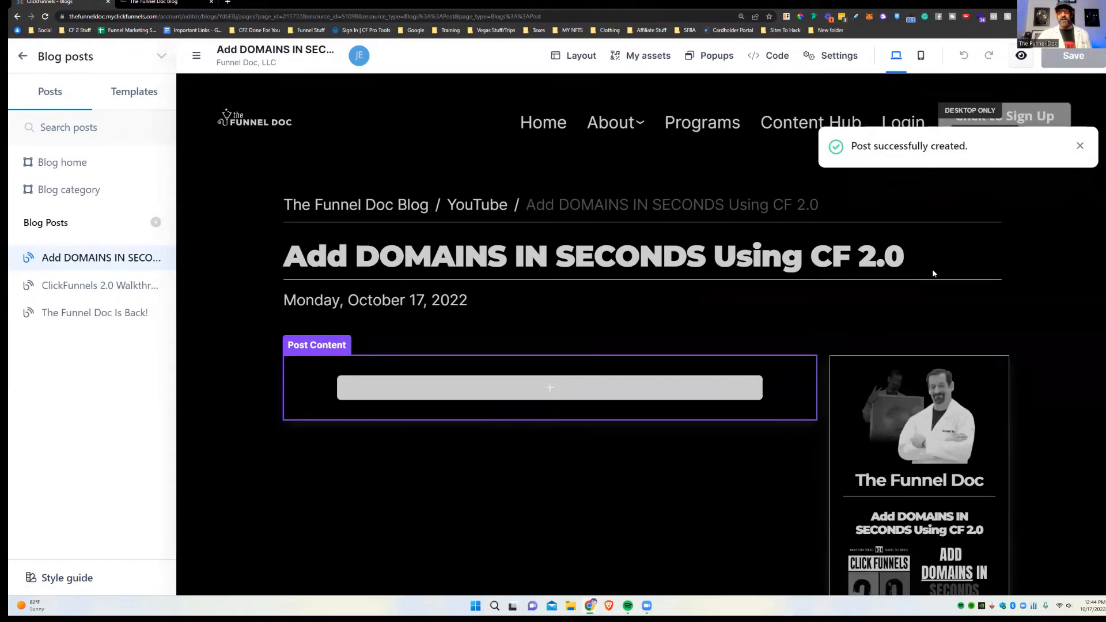
scroll(934, 268, "down", 4)
scroll(1037, 334, "up", 3)
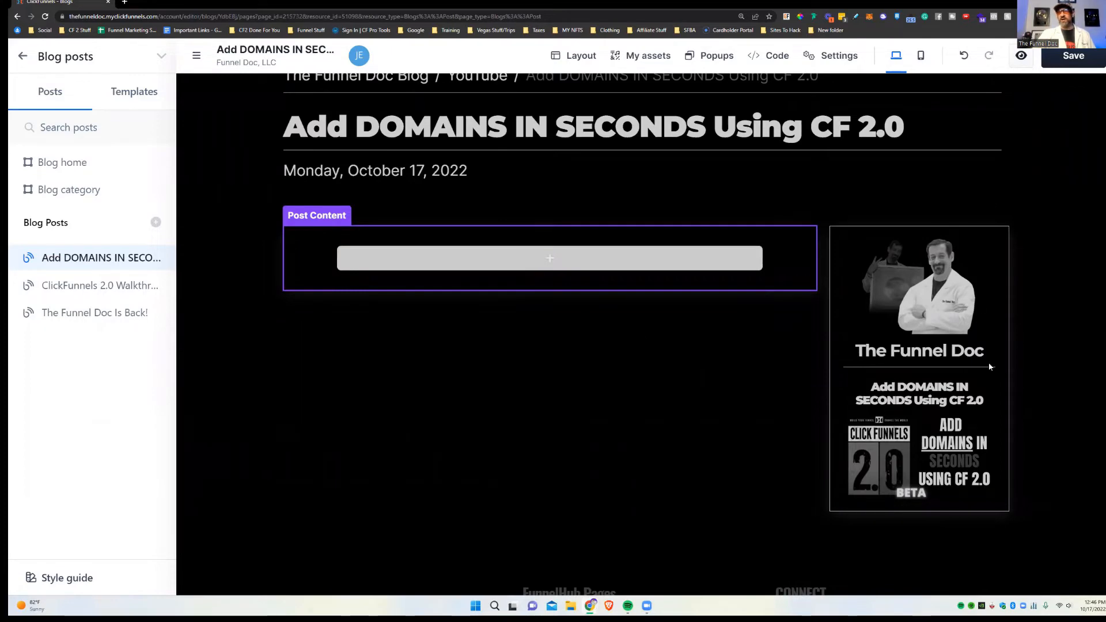
scroll(979, 323, "up", 2)
scroll(962, 371, "down", 5)
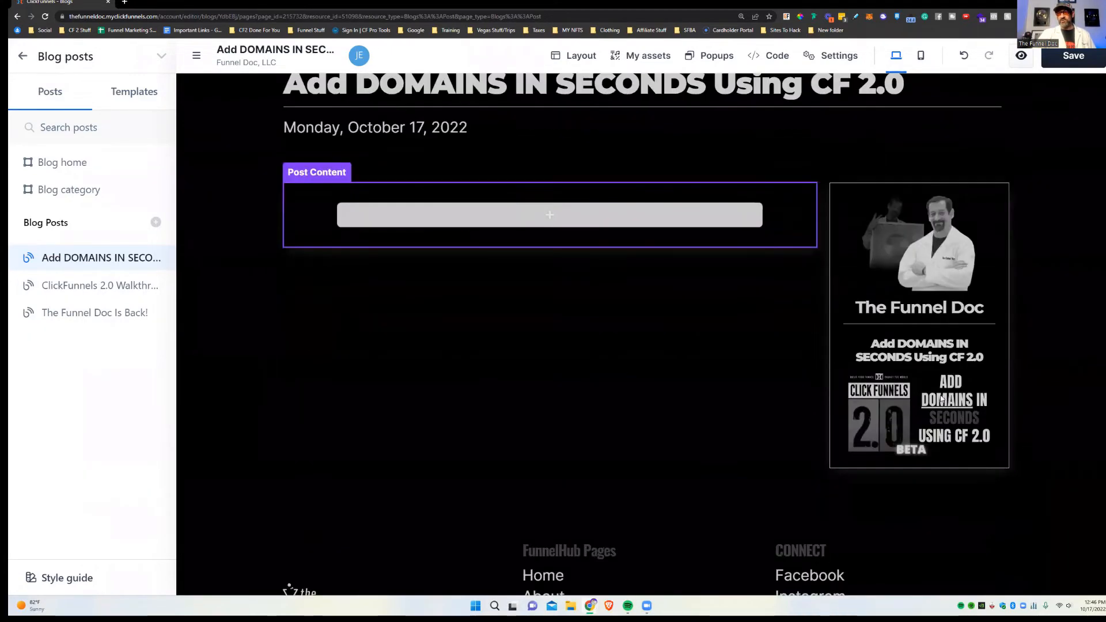
scroll(951, 300, "up", 2)
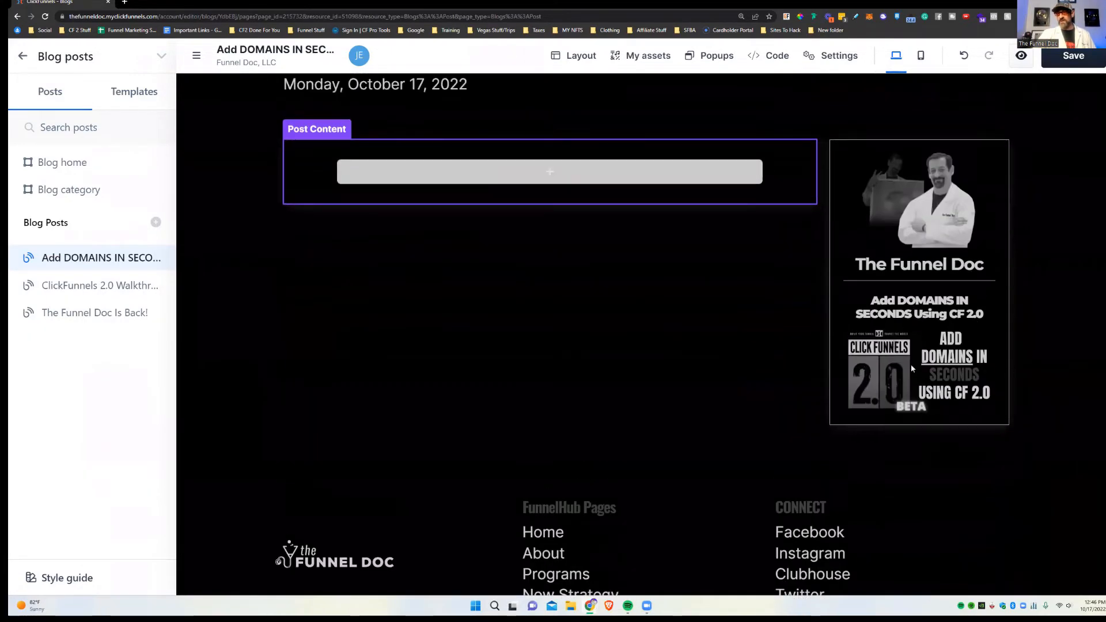
scroll(686, 281, "up", 2)
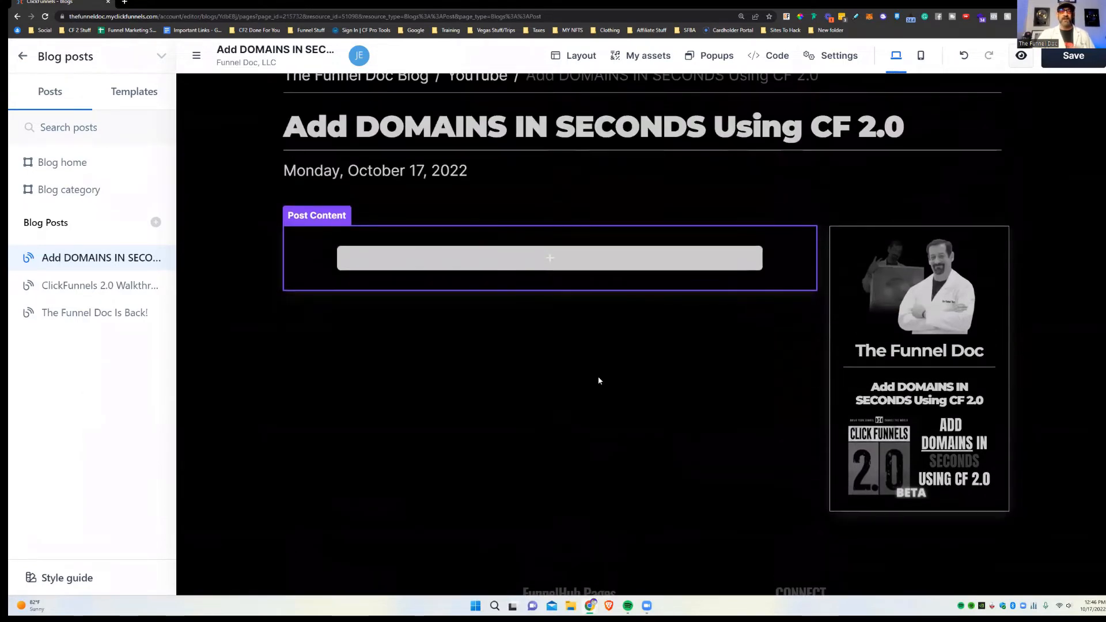
Step: Add a full-page, one-column section with a Video element to Post Content and select the video
left_click(566, 260)
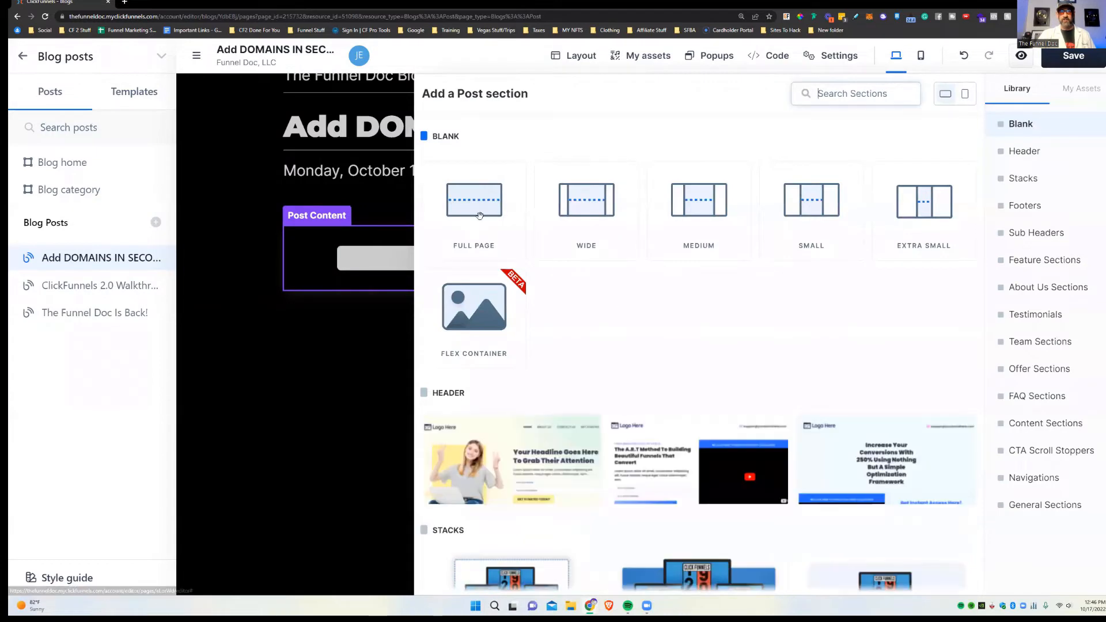
left_click(477, 217)
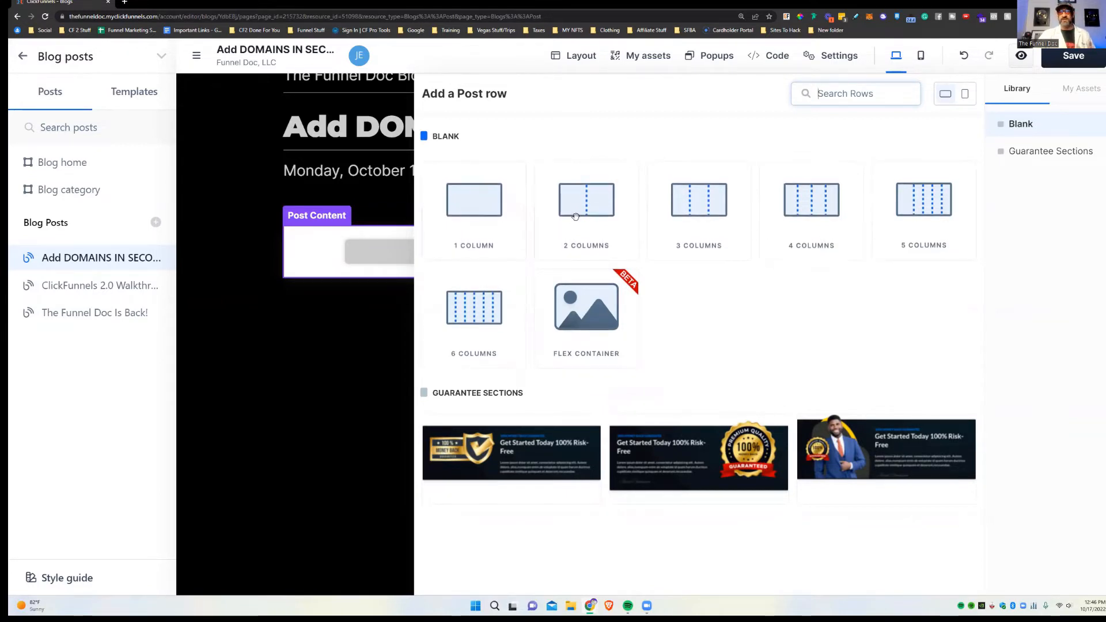
left_click(498, 214)
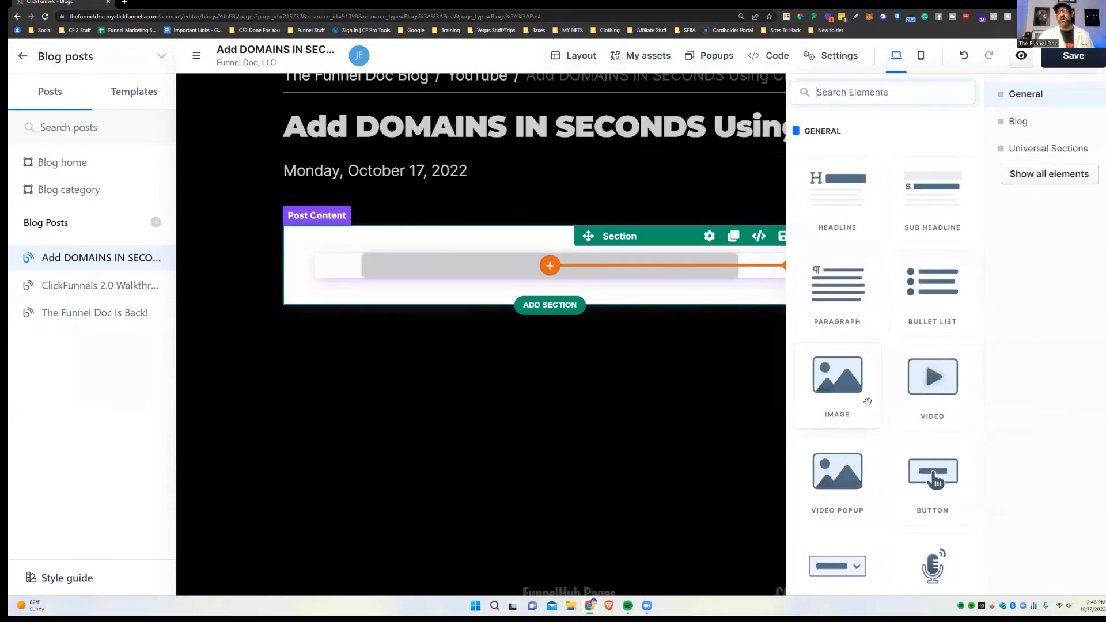
left_click(942, 410)
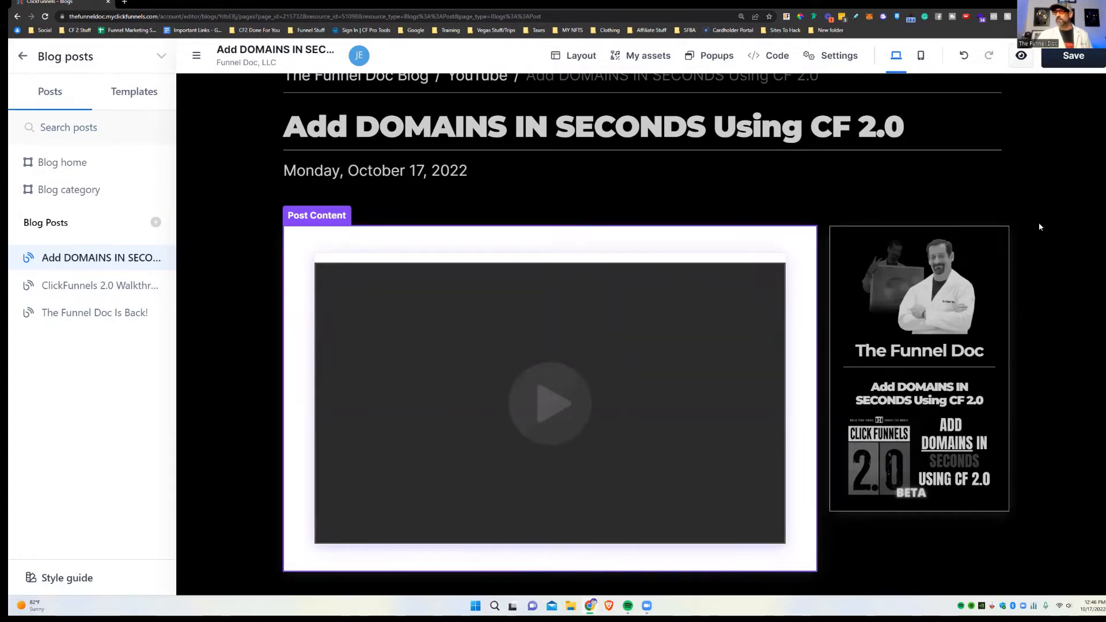
left_click(619, 341)
Step: Paste the YouTube link into the video and set Block pause to Yes
left_click(996, 219)
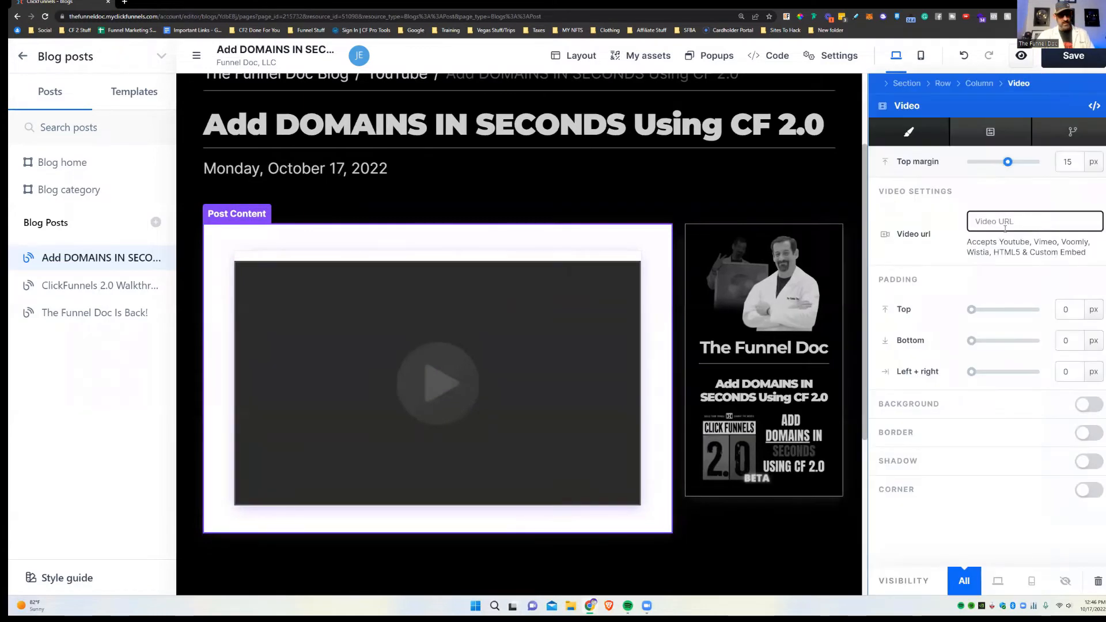
key("ctrl+v")
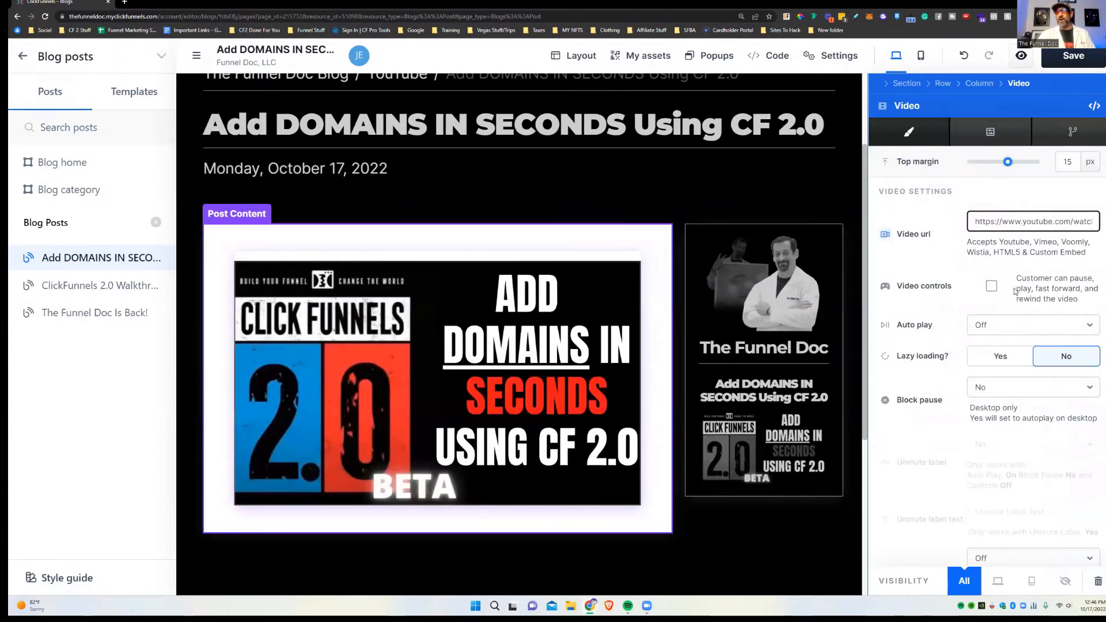
scroll(1017, 285, "down", 2)
scroll(1015, 384, "down", 3)
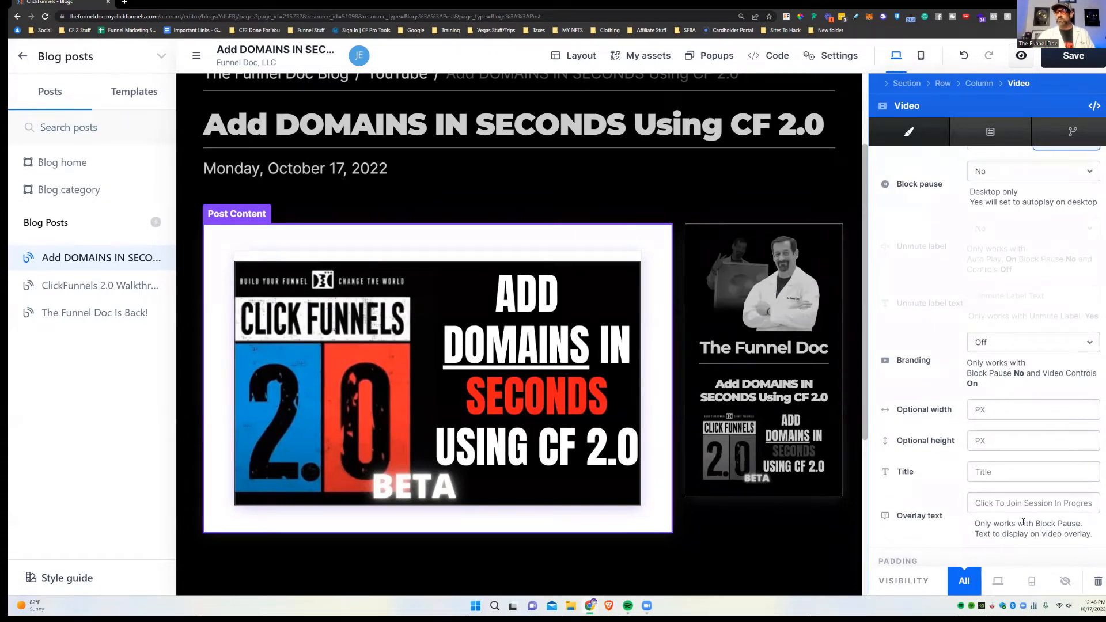
scroll(1017, 278, "up", 4)
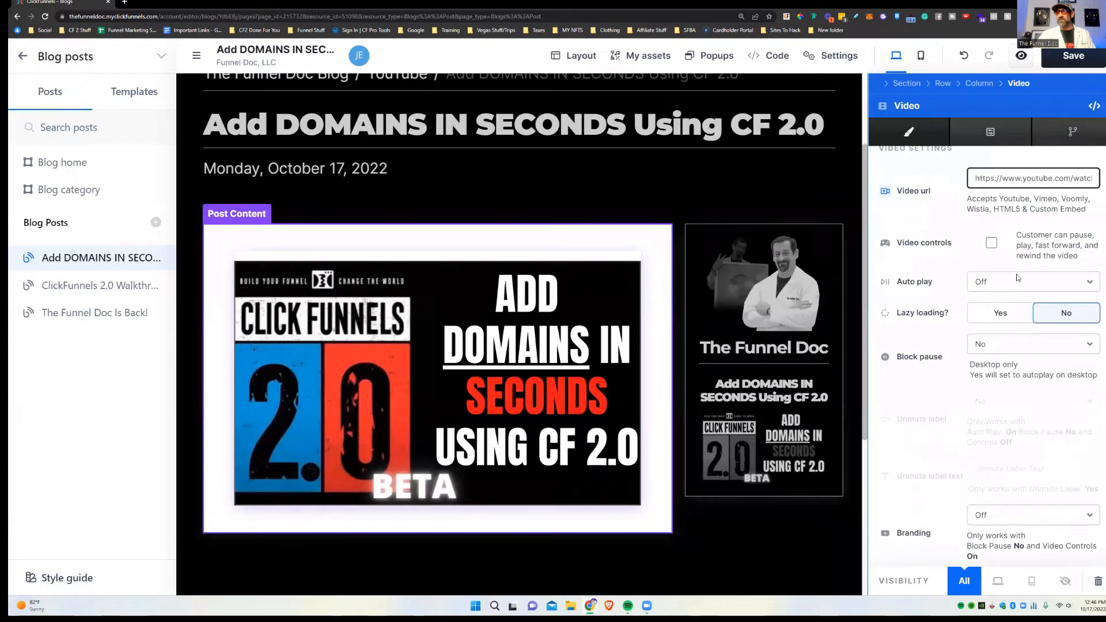
left_click(1008, 344)
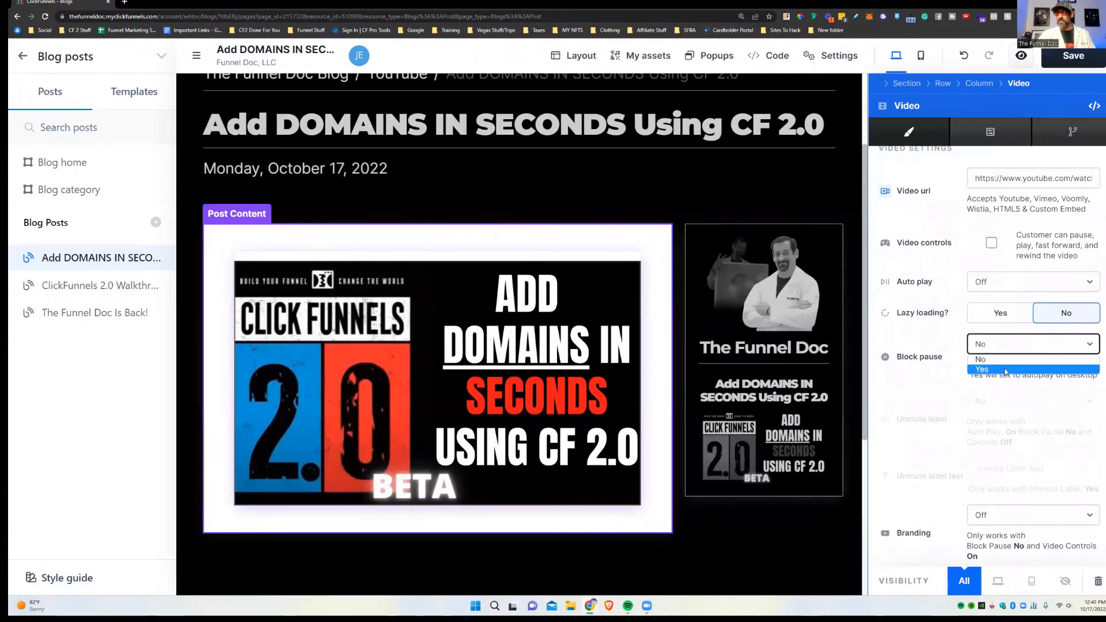
left_click(1020, 372)
Step: Set the video's overlay text to CLICK FOR VOLUME
scroll(1039, 376, "down", 5)
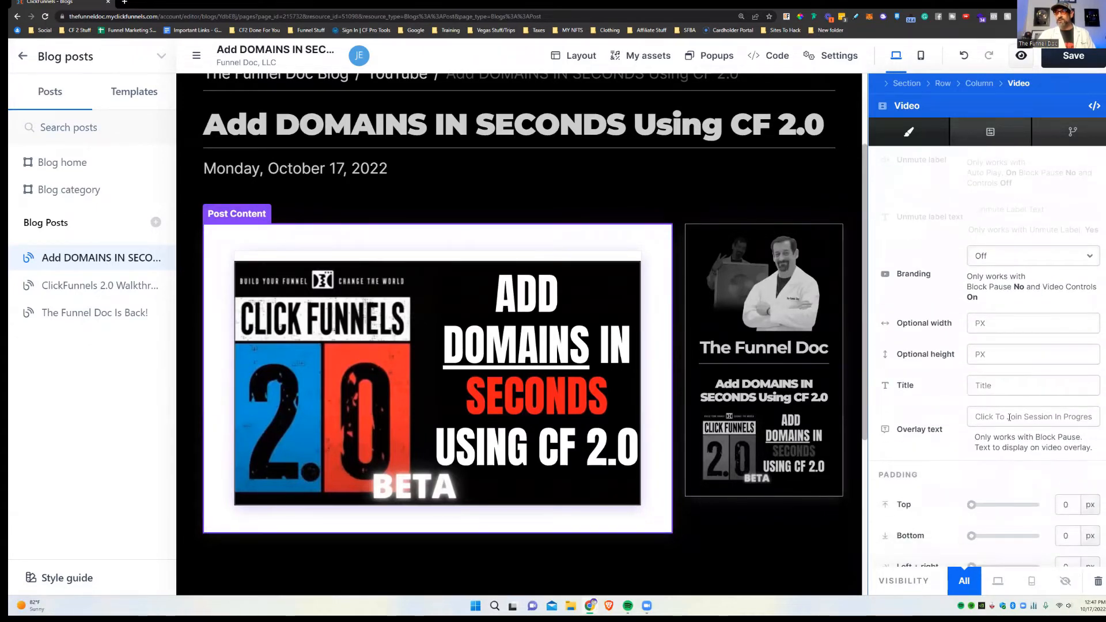
left_click(1011, 416)
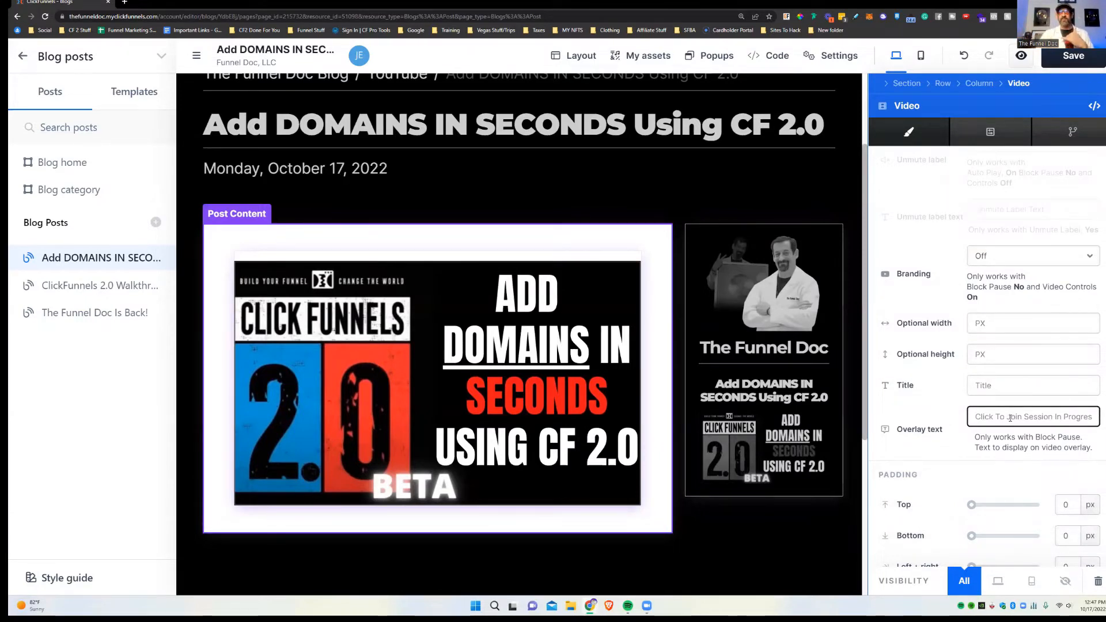
type("C")
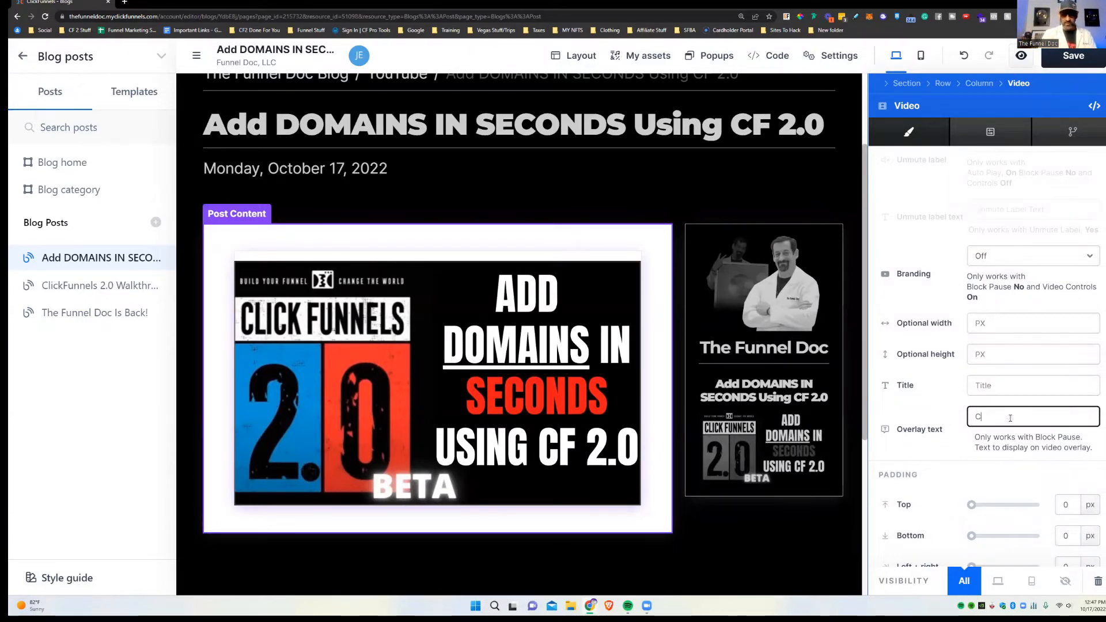
type("LICK FOR B")
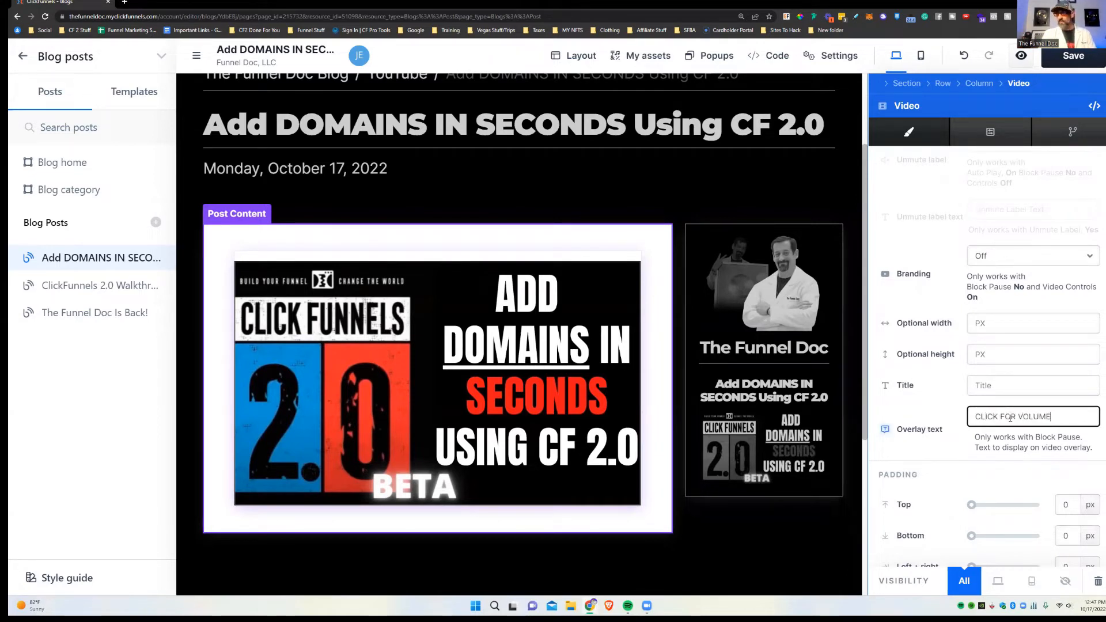
scroll(1010, 418, "up", 3)
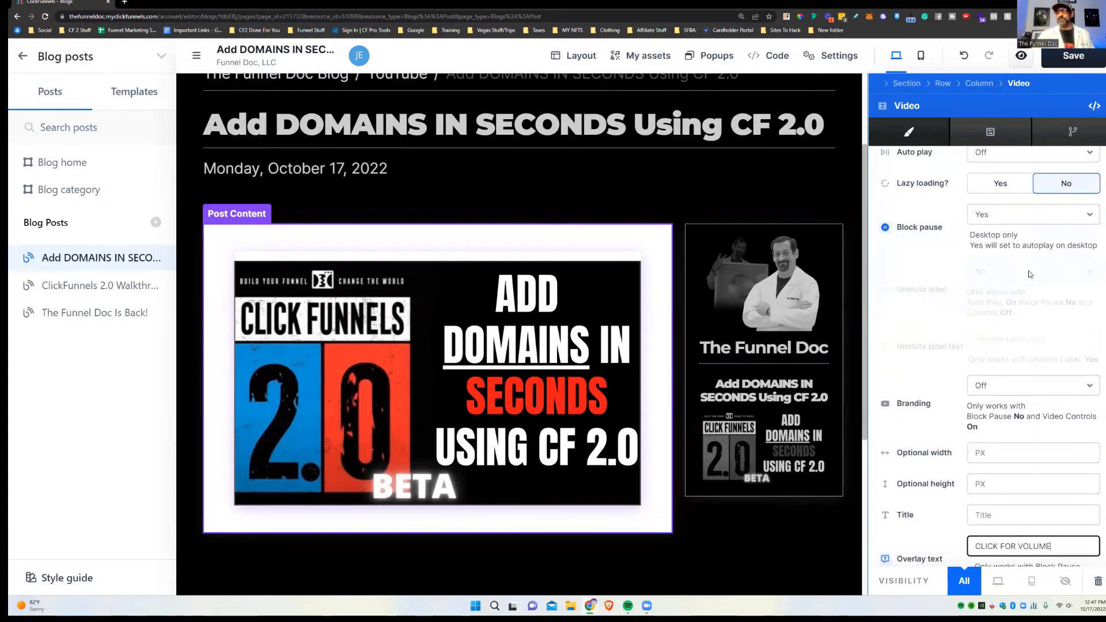
scroll(1083, 275, "up", 2)
Step: Turn Auto play on and save the page
left_click(1003, 240)
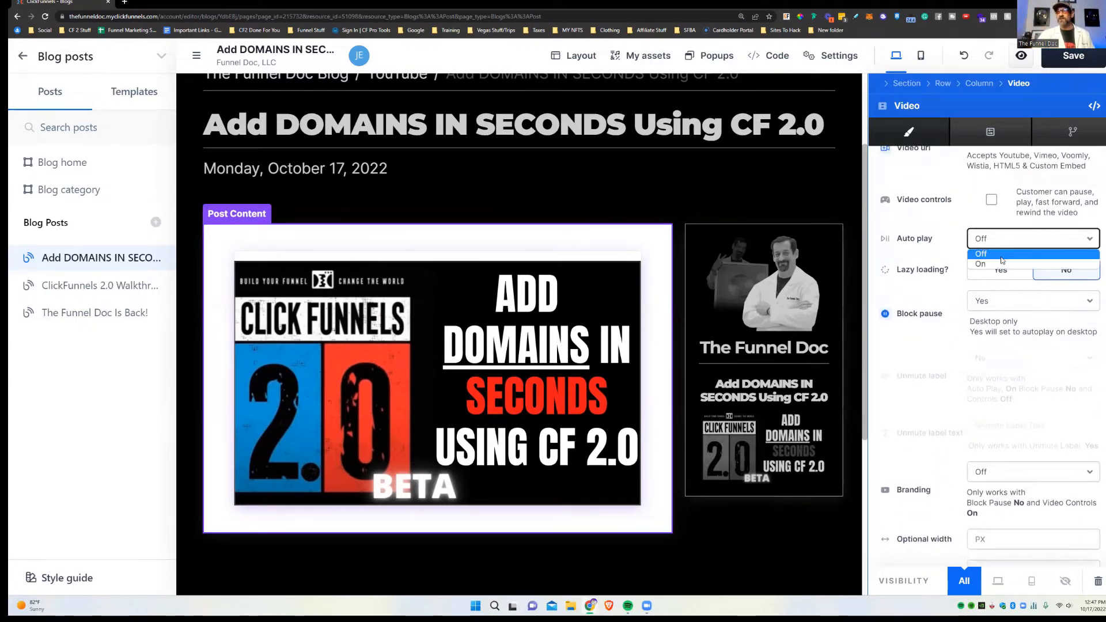
left_click(980, 262)
scroll(949, 224, "up", 2)
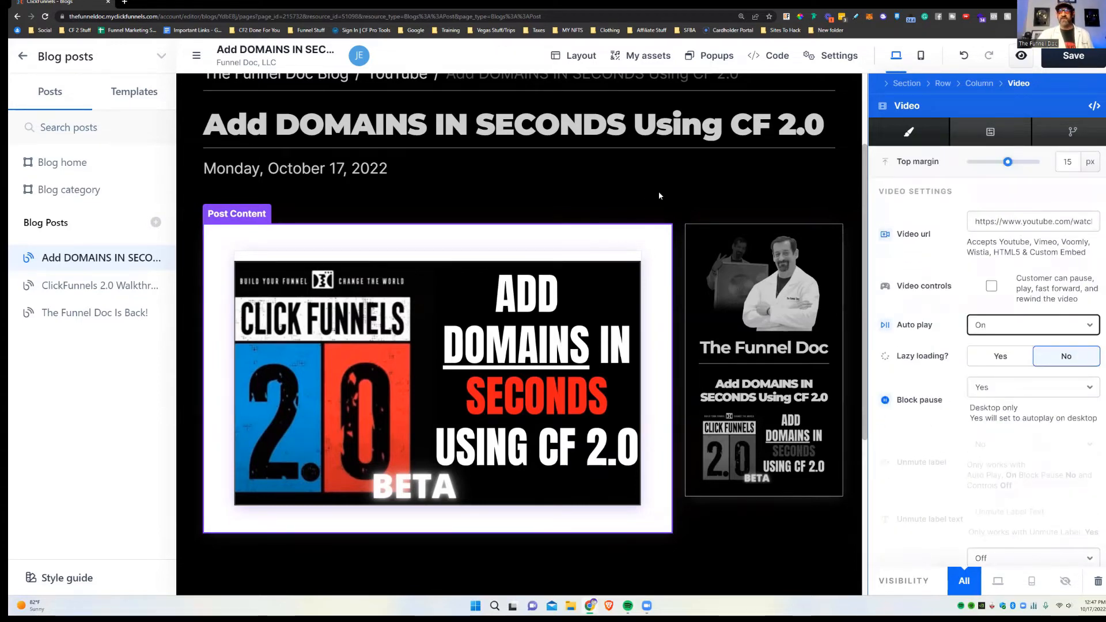
key("ctrl+s")
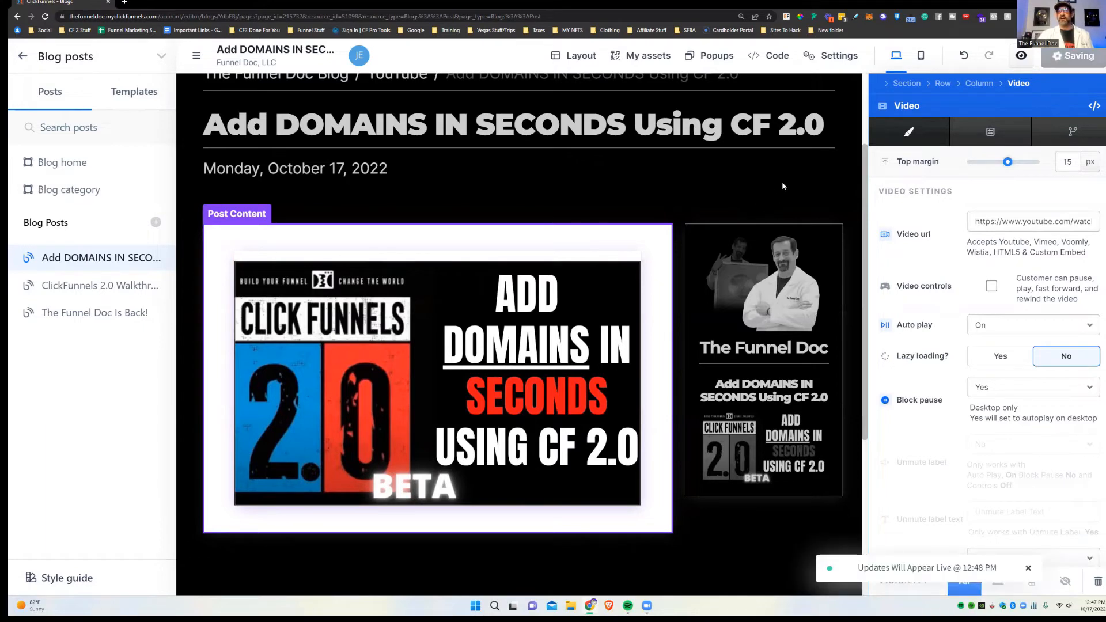
left_click(1022, 56)
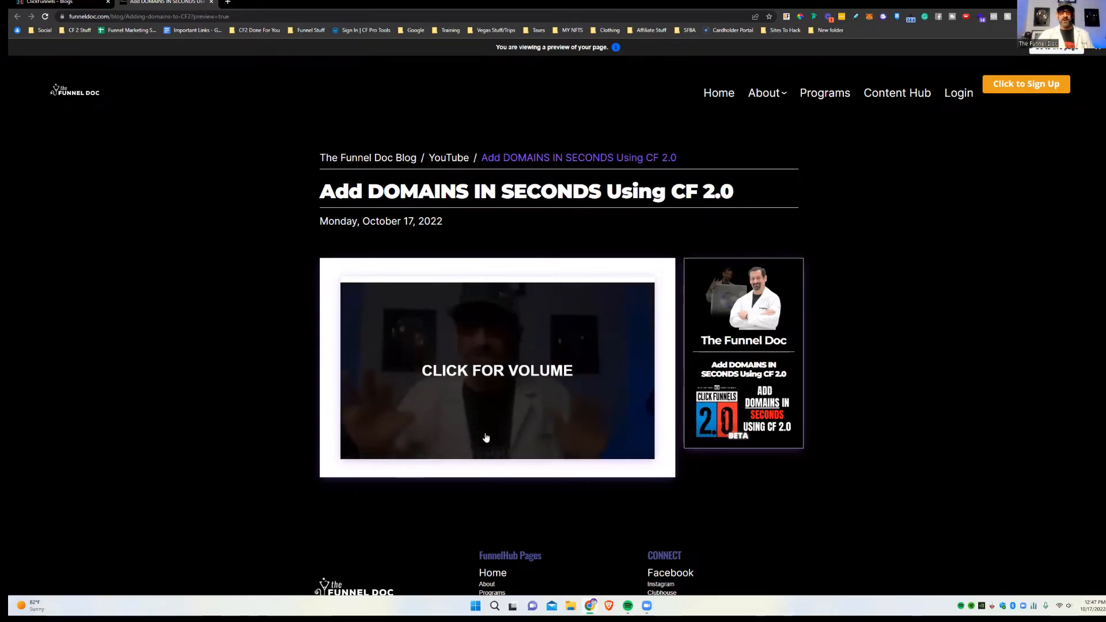
left_click(494, 374)
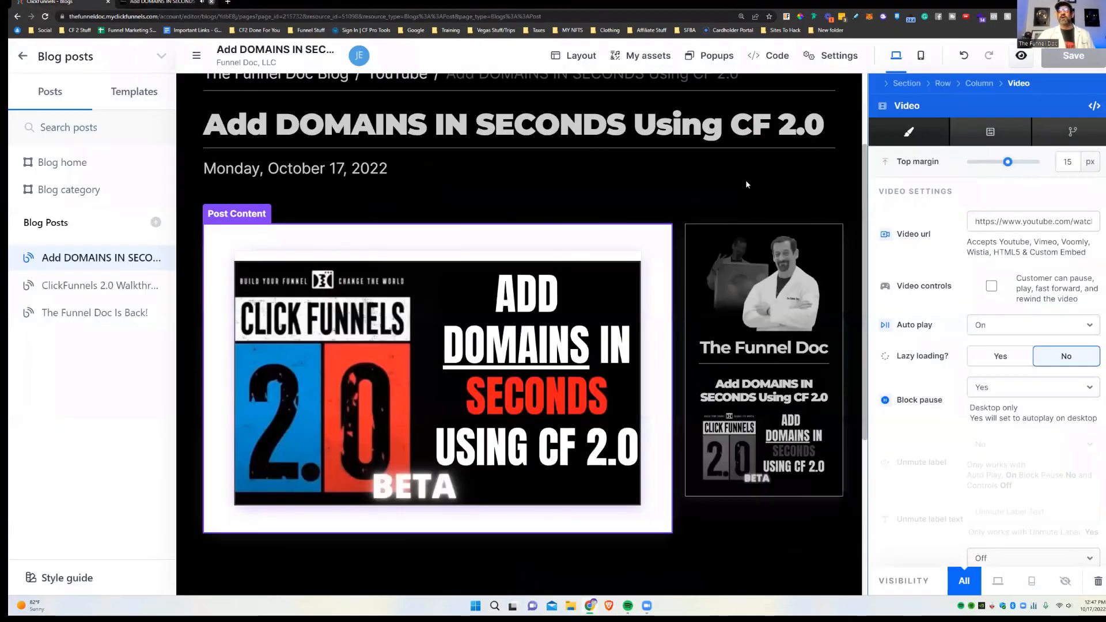
Step: Switch on the video section's background and make it solid black 000000
left_click(746, 182)
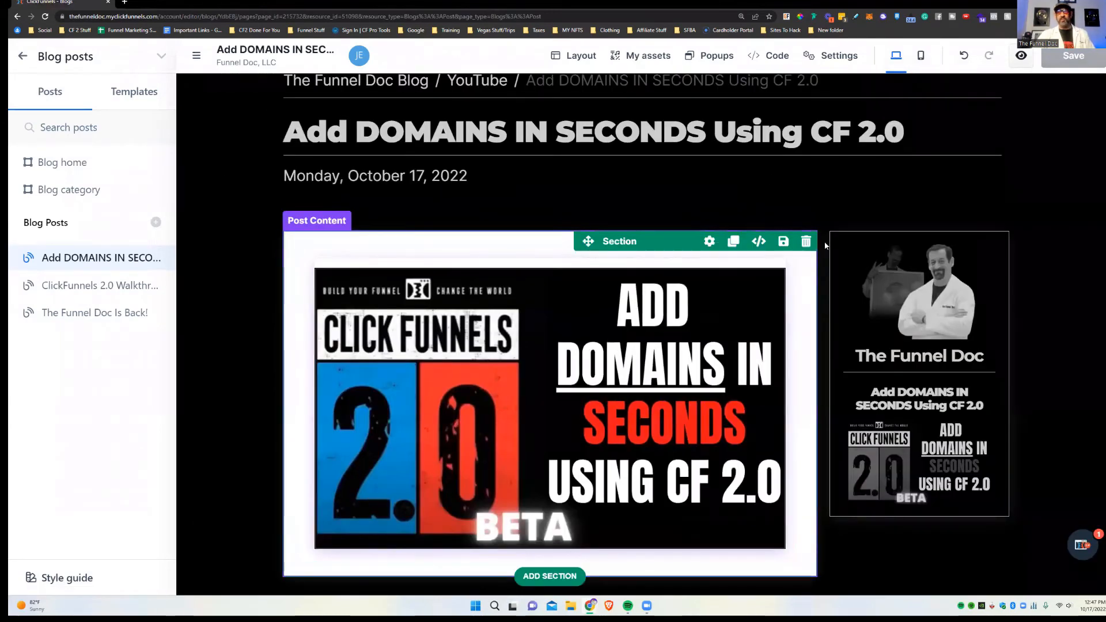
mouse_move(807, 242)
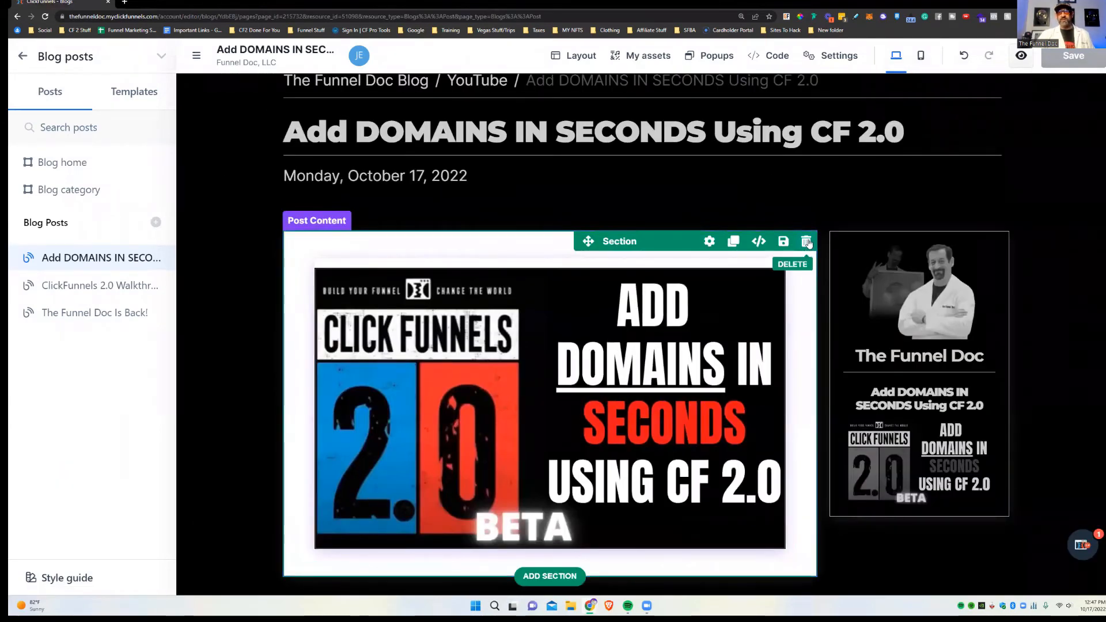
left_click(708, 242)
left_click(1085, 431)
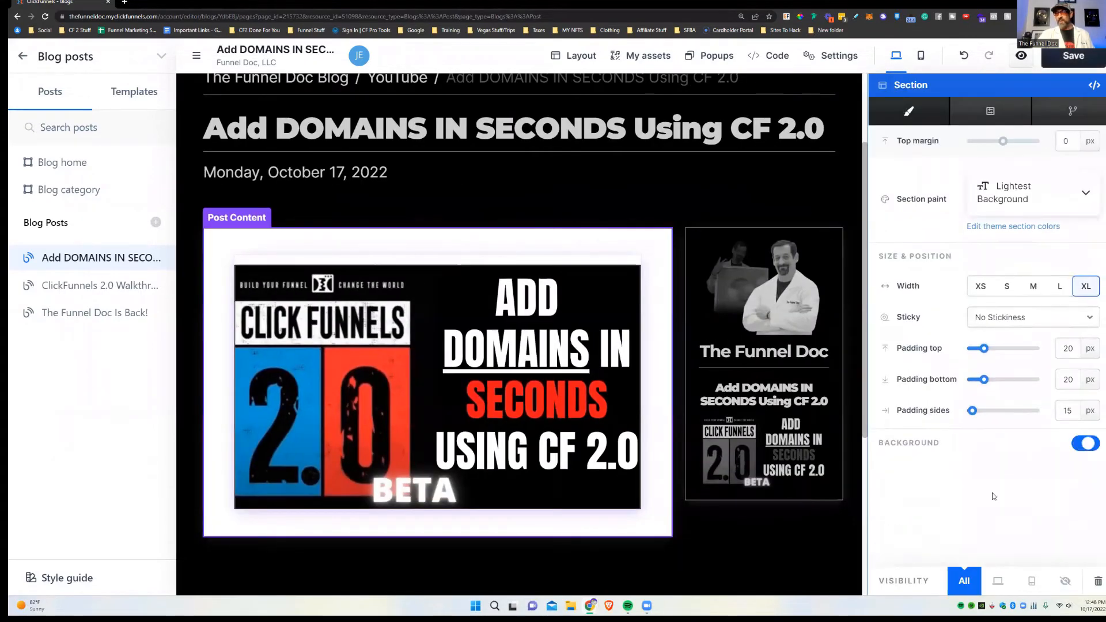
scroll(972, 450, "down", 3)
left_click(998, 414)
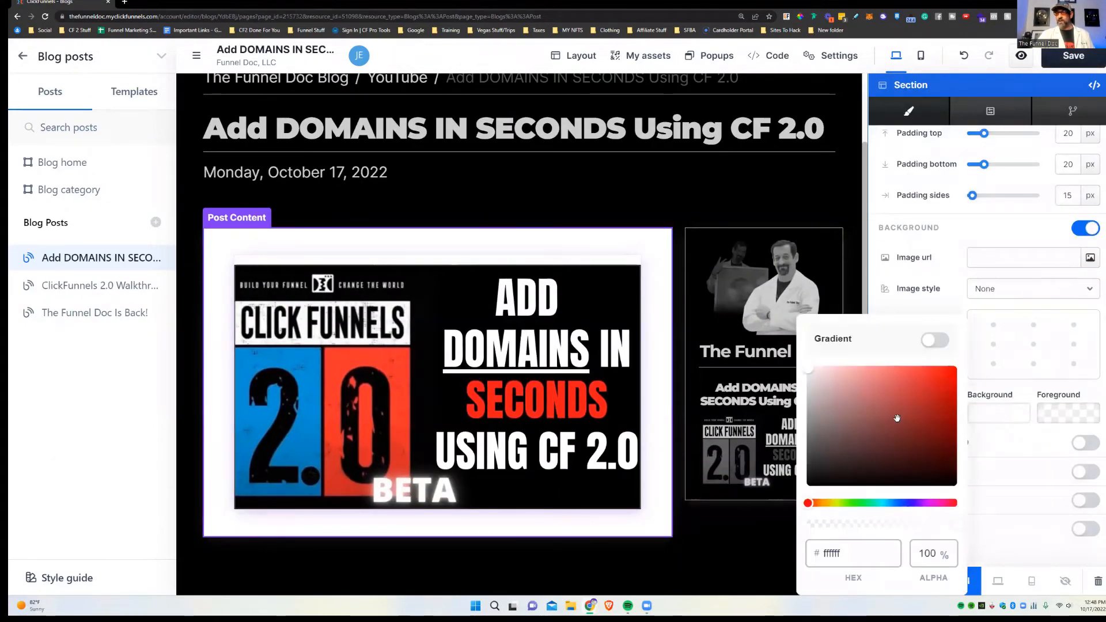
left_click(807, 487)
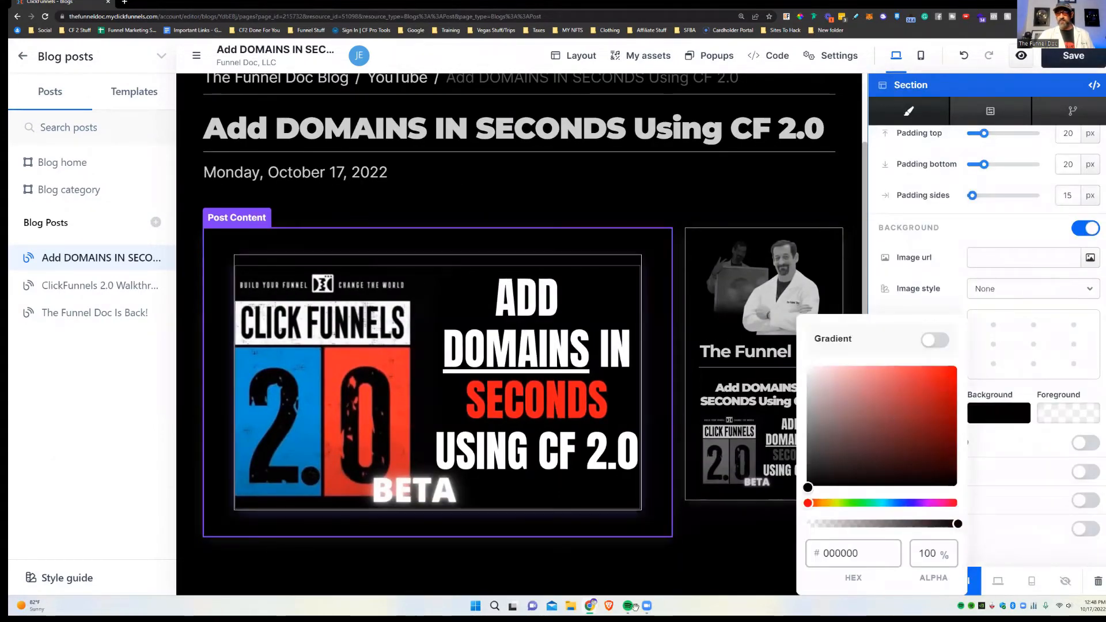
left_click(613, 200)
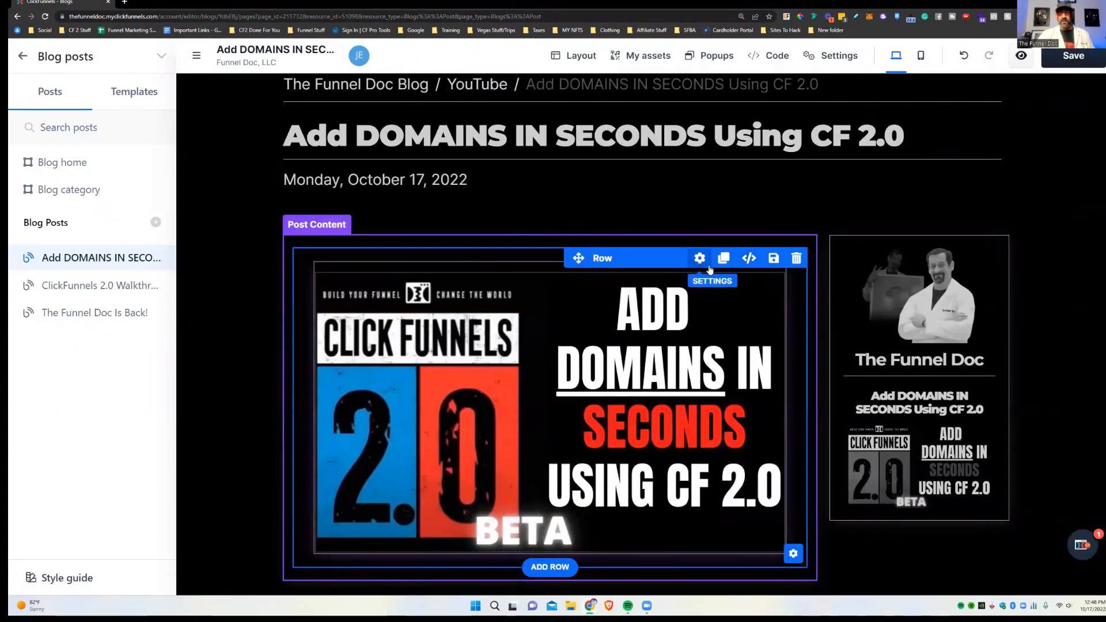
Step: Drag the video's top margin down to 0
left_click(793, 553)
left_click(733, 563)
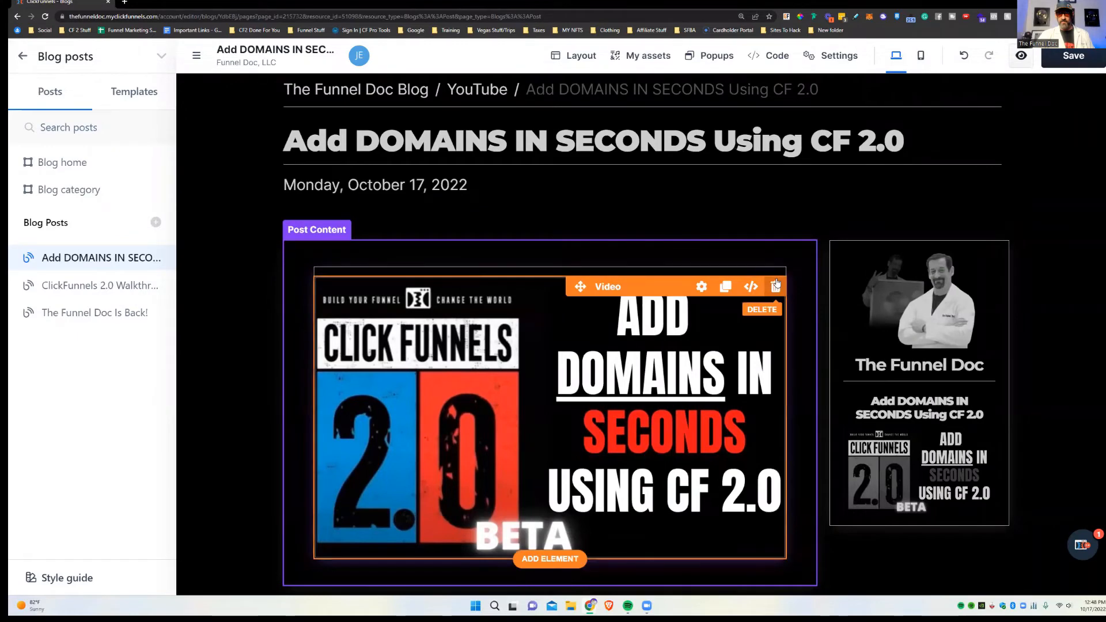
left_click(702, 286)
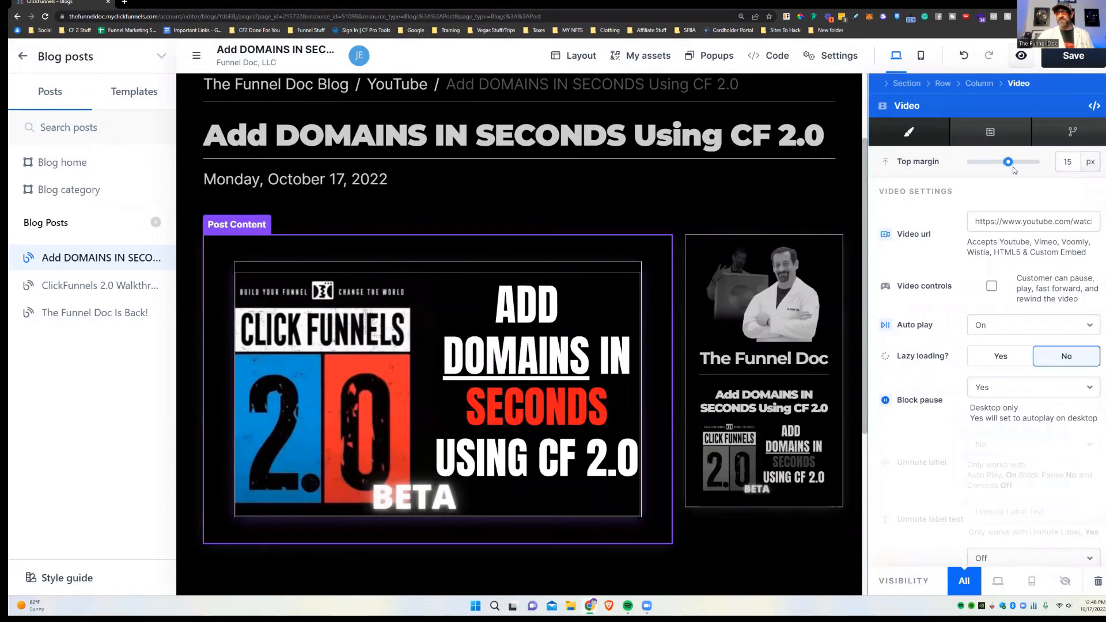
left_click_drag(1008, 165, 1004, 166)
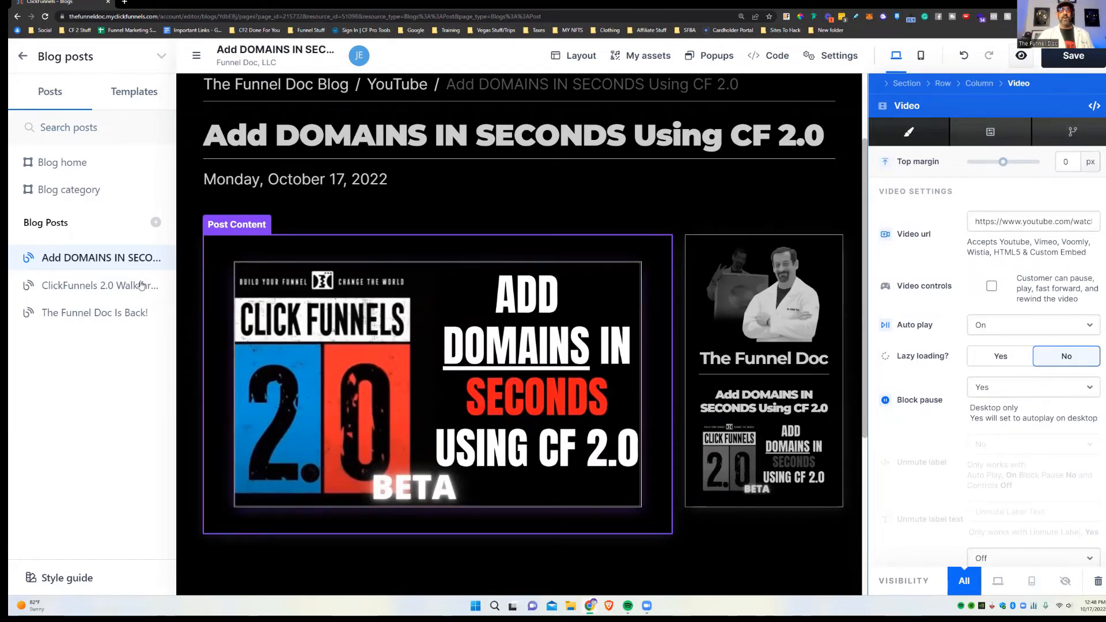
left_click(815, 538)
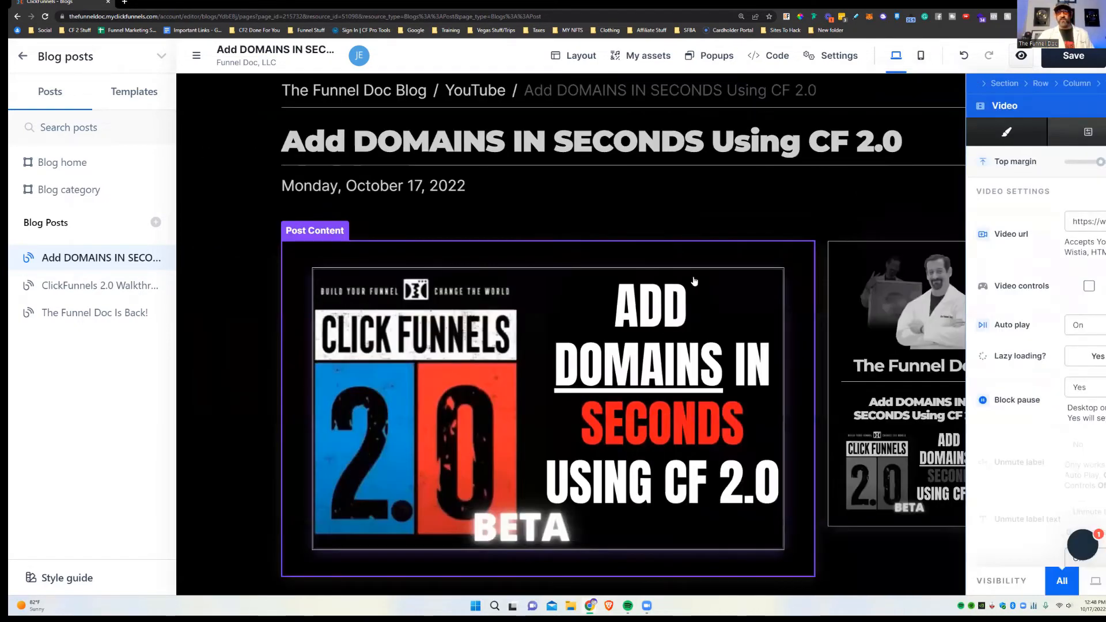
Step: Give the video a white ffffff shadow with 0 spread and 13 px blur
left_click(701, 279)
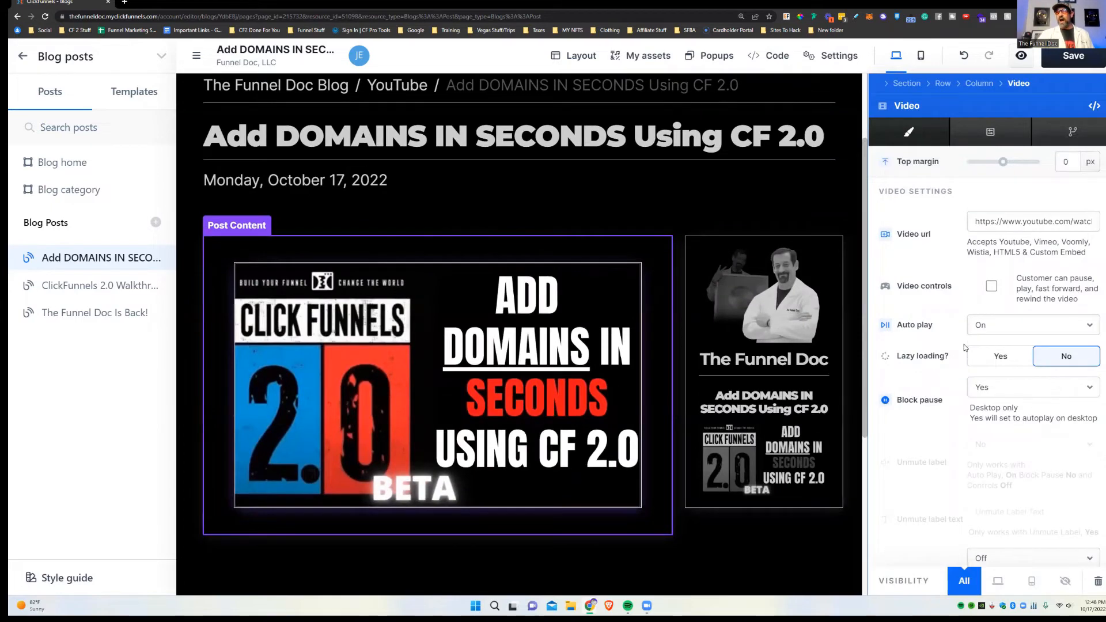
scroll(965, 347, "down", 5)
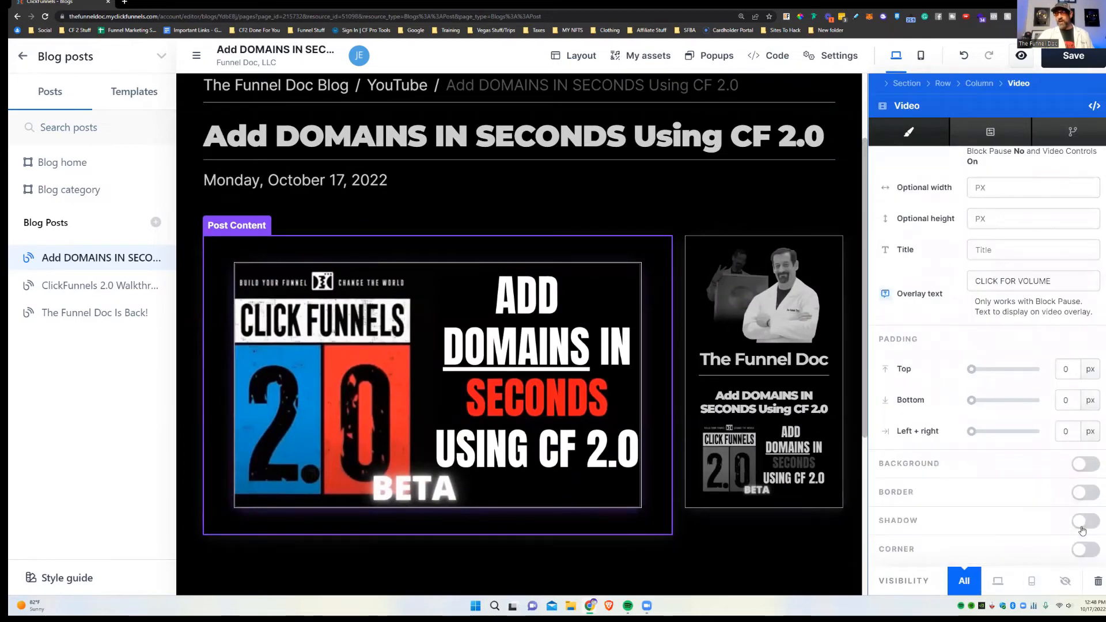
left_click(1084, 522)
scroll(1014, 522, "down", 4)
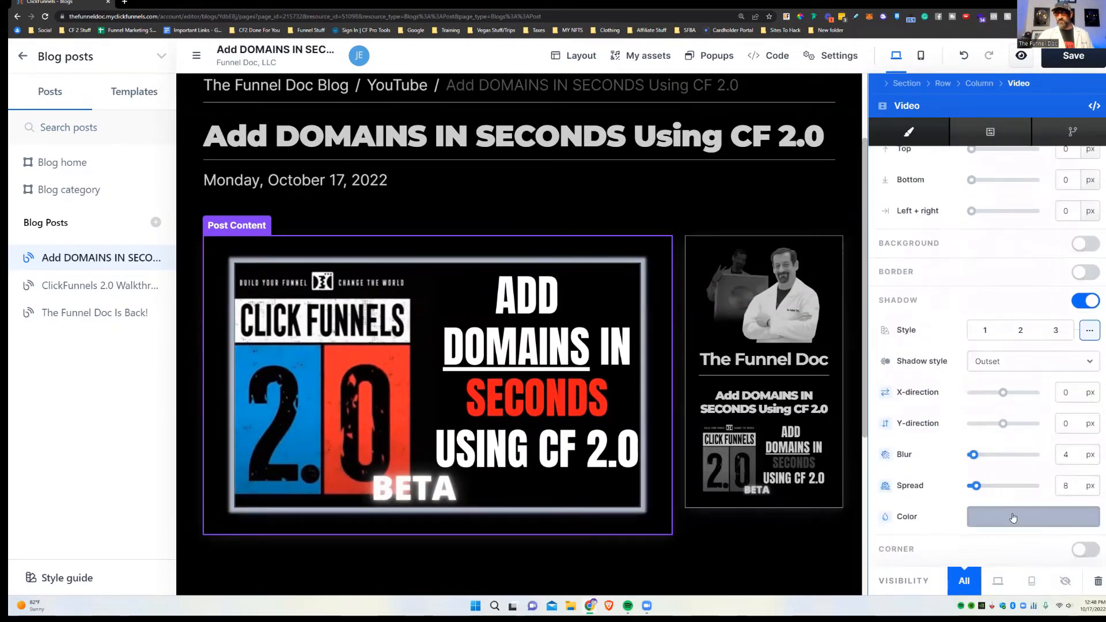
left_click(980, 514)
left_click_drag(894, 444, 787, 348)
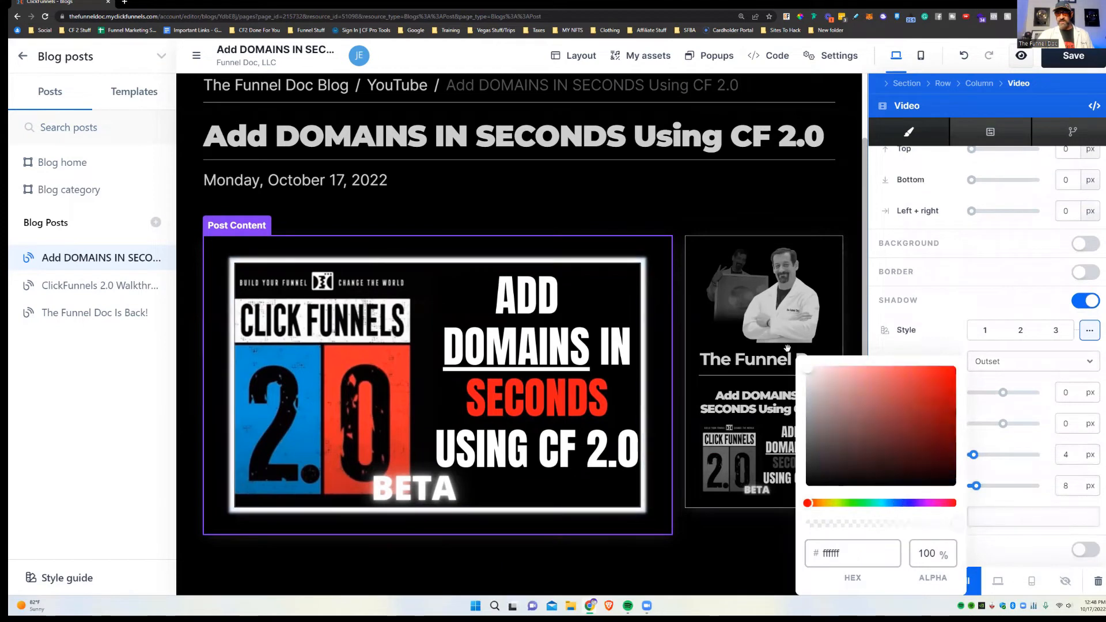
left_click(920, 279)
left_click_drag(976, 486, 981, 454)
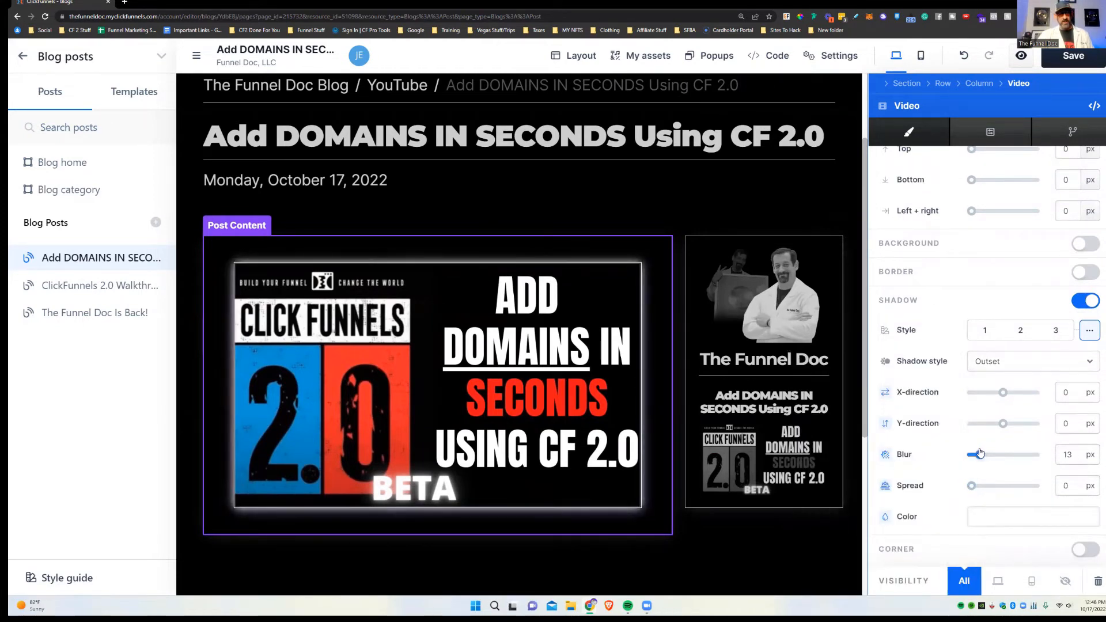
left_click(603, 185)
scroll(716, 382, "down", 5)
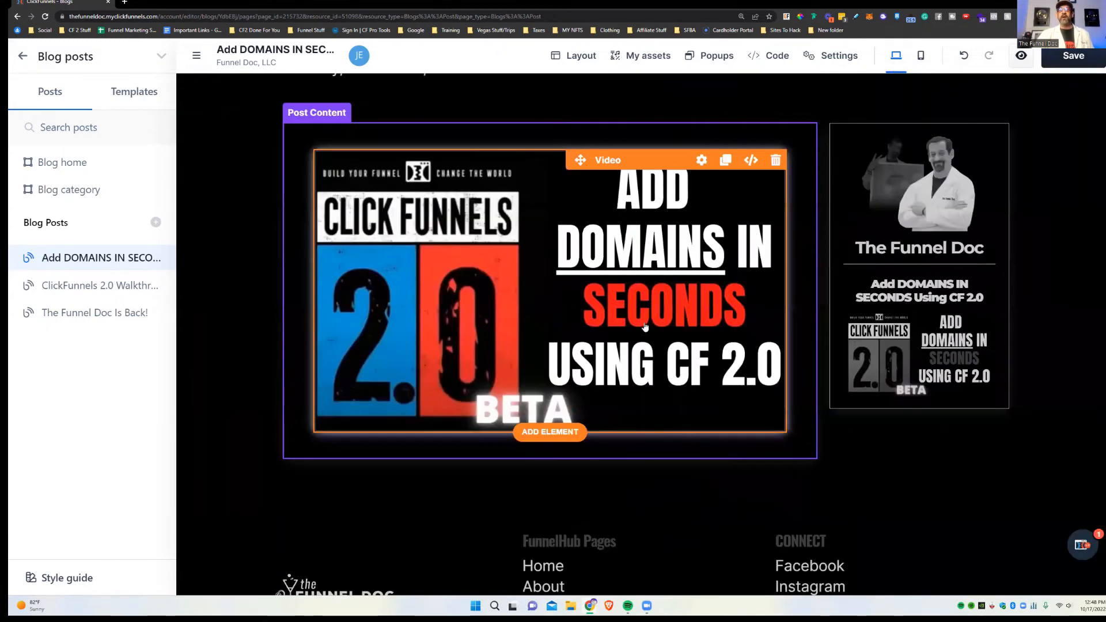
Step: Add a full-page, one-column section below the video
left_click(575, 369)
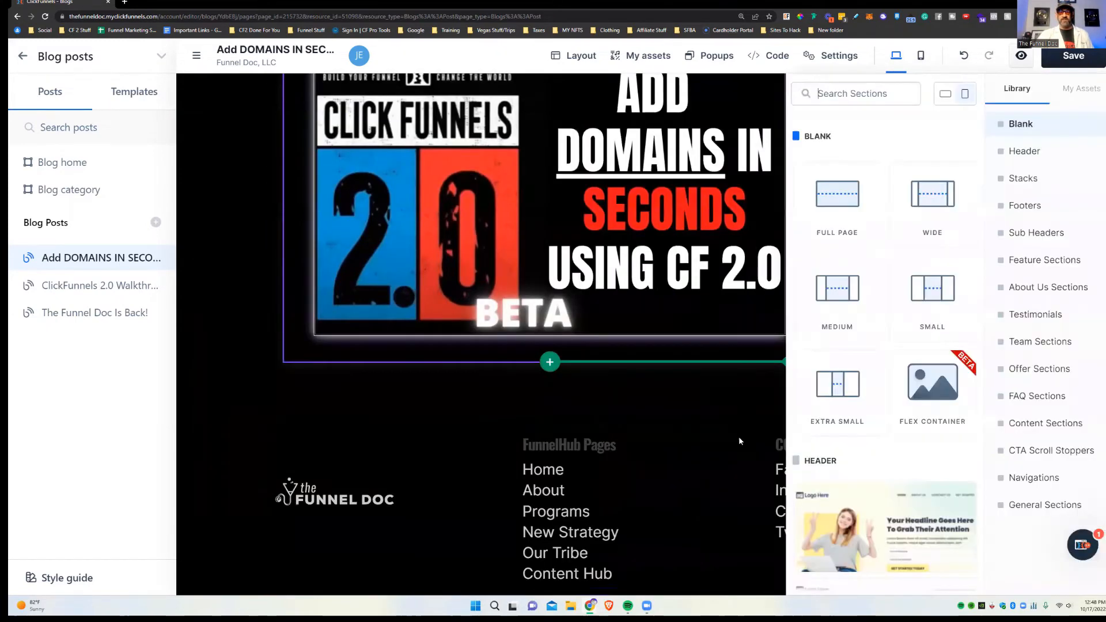
left_click(814, 204)
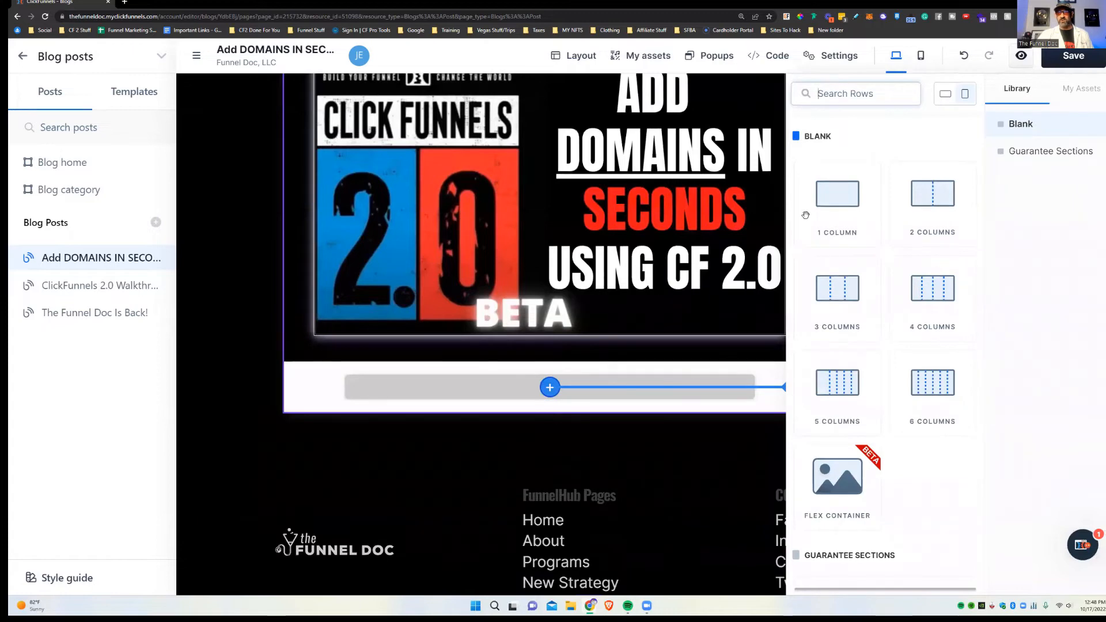
left_click(859, 212)
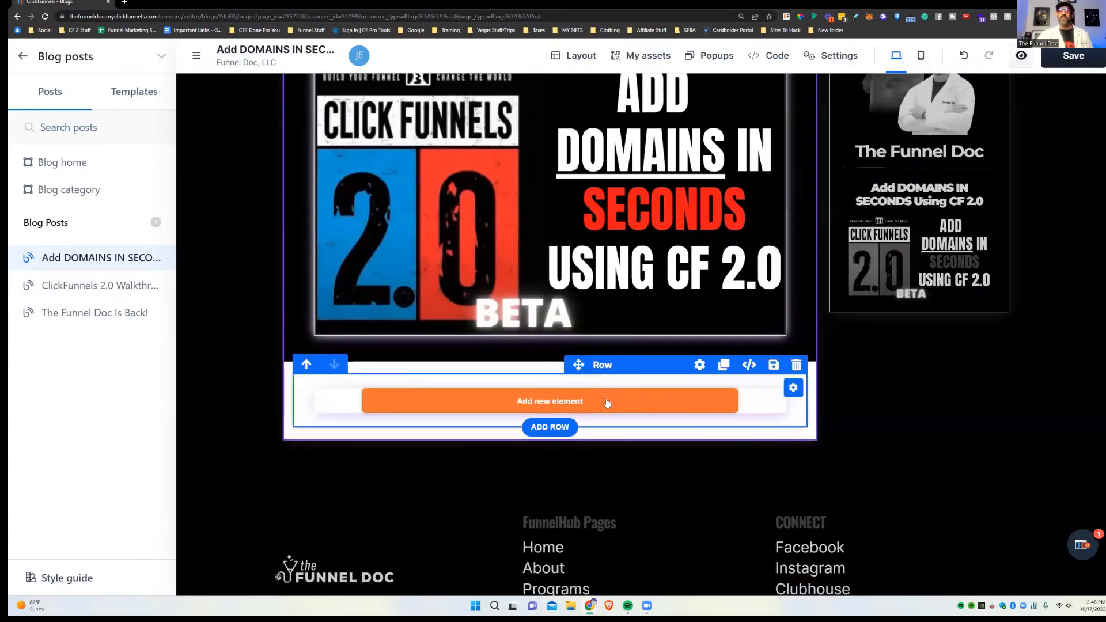
Step: Place the Blog Name element in the new row and colour its text black #000000
left_click(1018, 121)
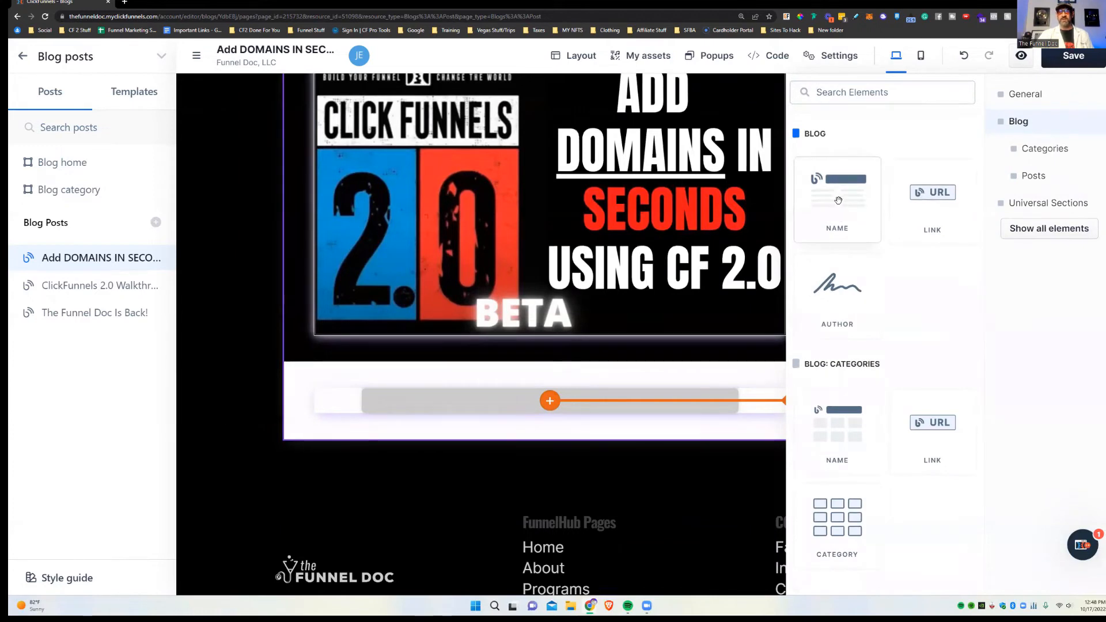
left_click_drag(841, 197, 611, 397)
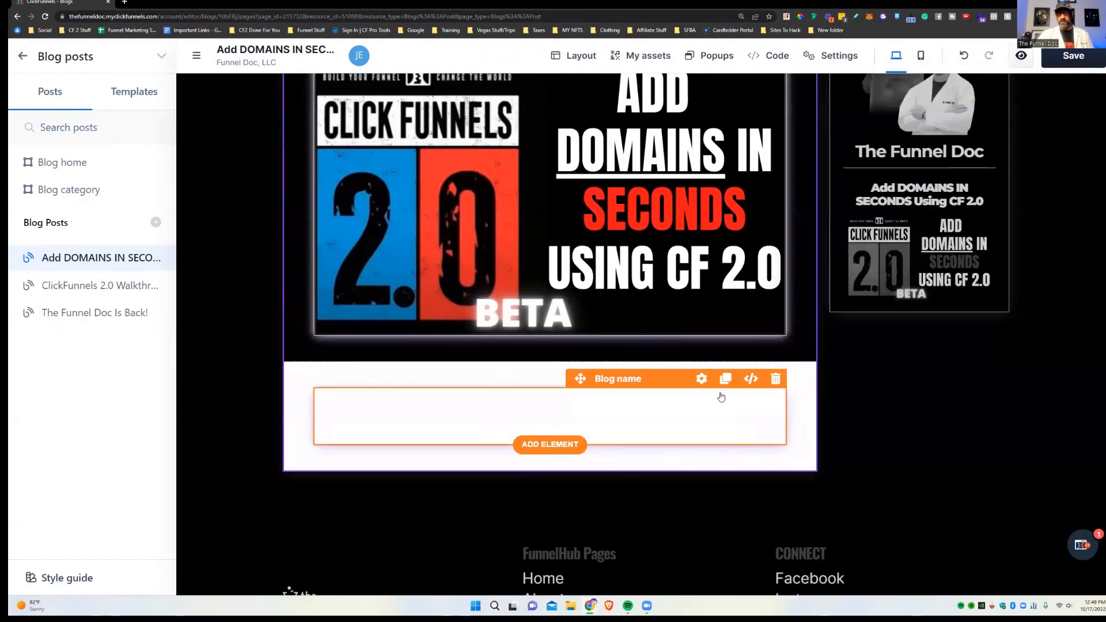
left_click(700, 379)
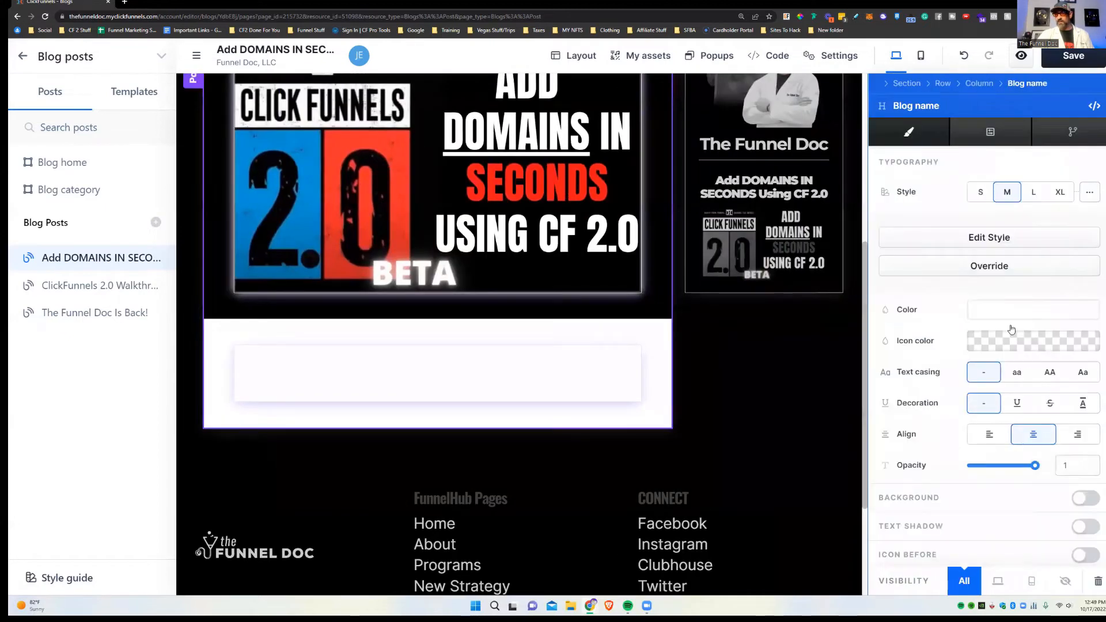
left_click(1001, 310)
left_click_drag(827, 384, 714, 523)
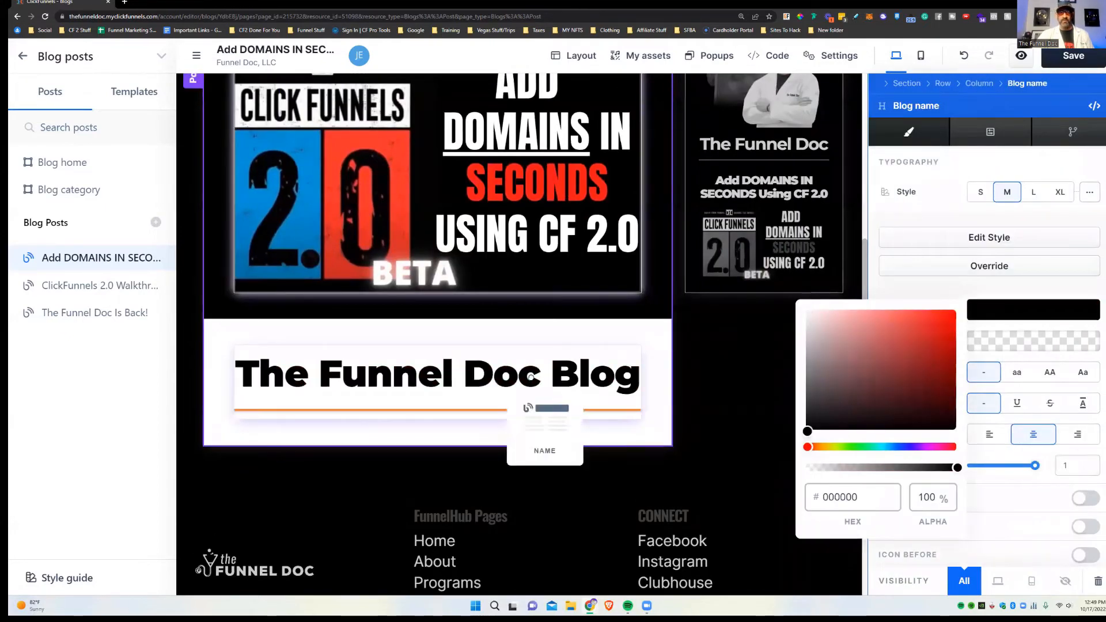
left_click(698, 386)
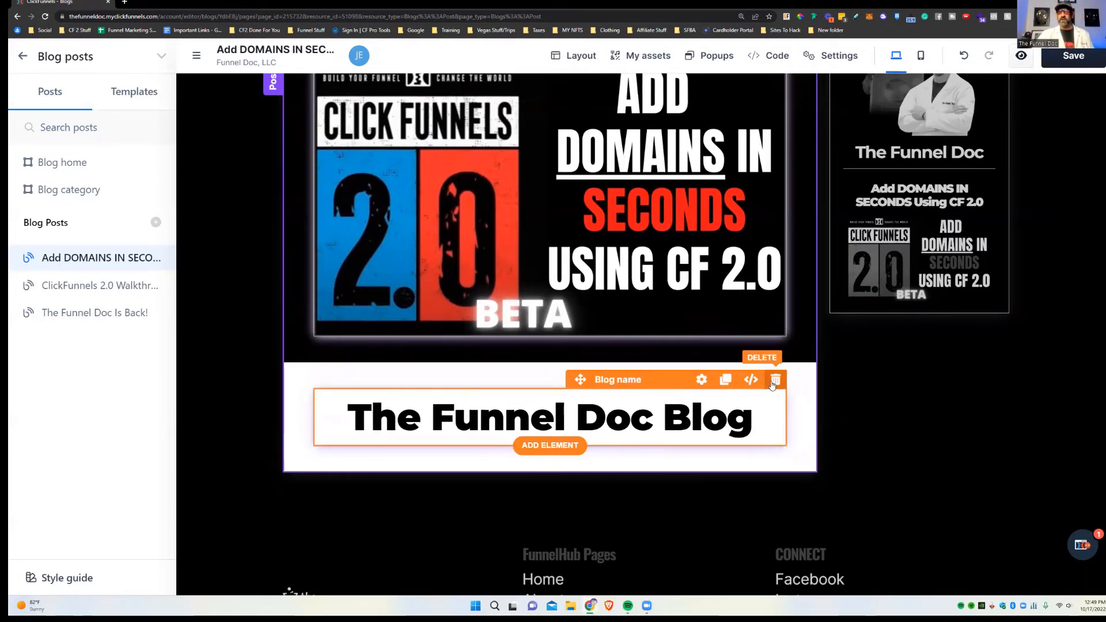
Step: Replace the blog name heading with a Blog Link element showing The Funnel Doc Blog
left_click(773, 381)
left_click(587, 404)
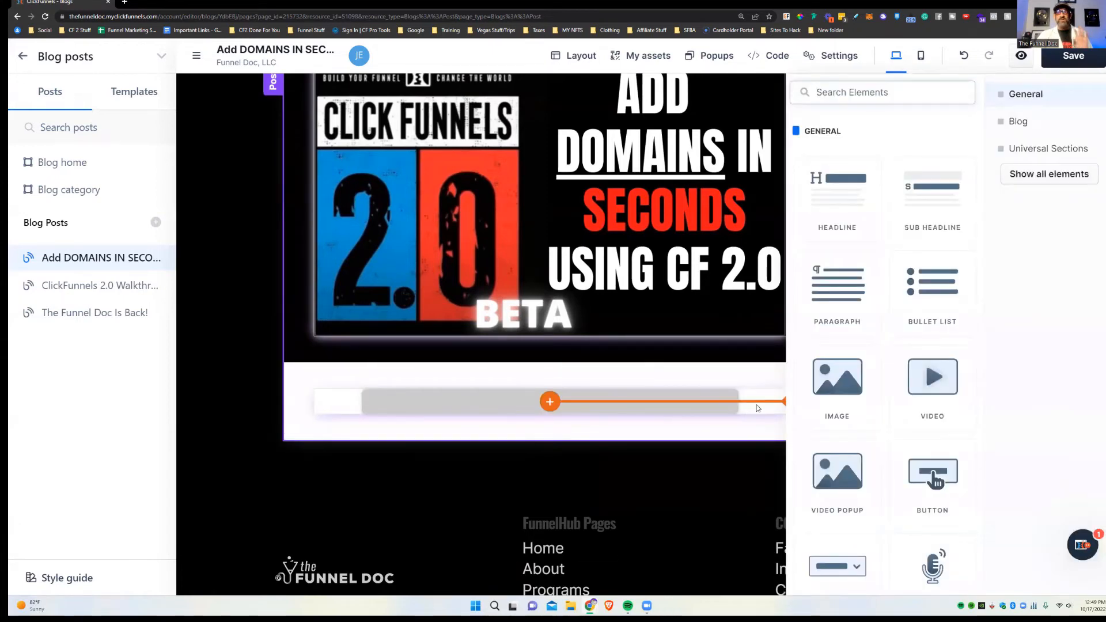
left_click(1044, 124)
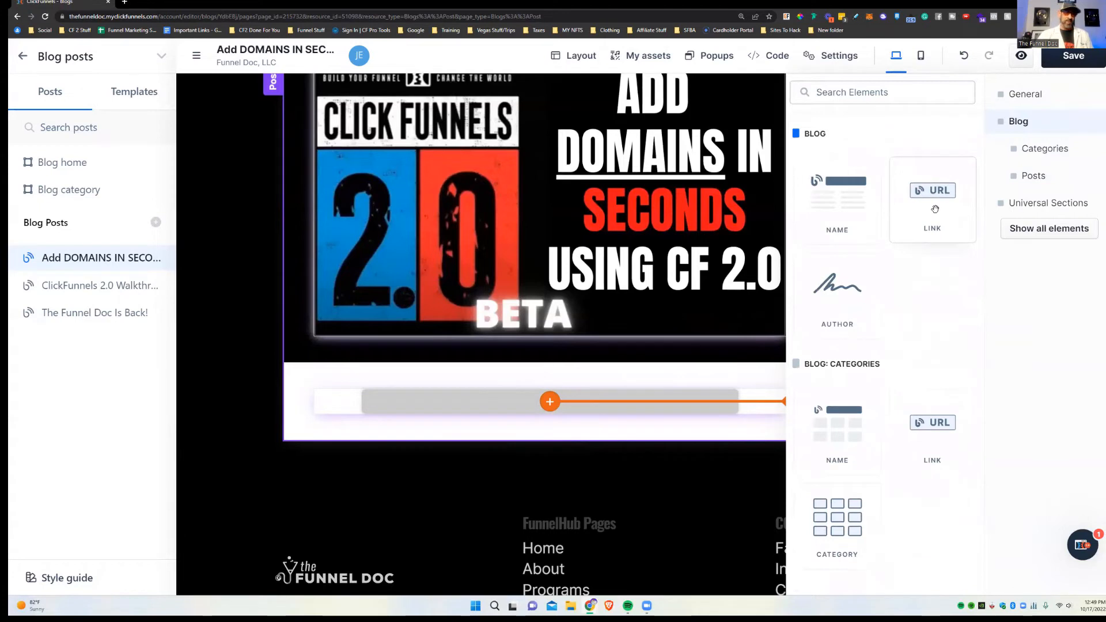
left_click_drag(935, 209, 598, 414)
left_click(611, 401)
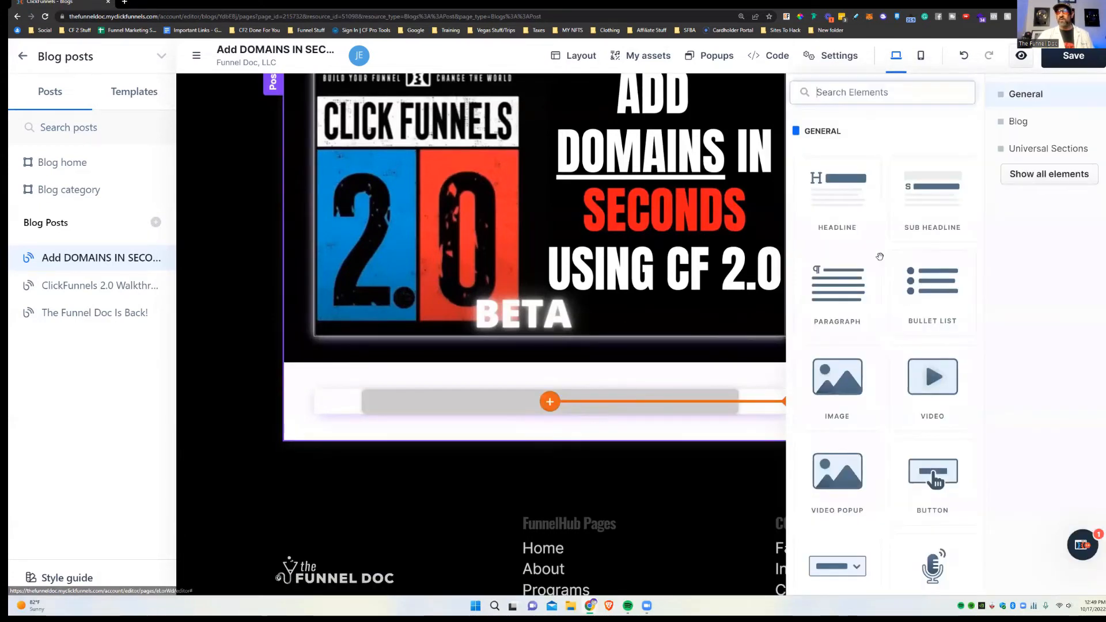
left_click(1018, 121)
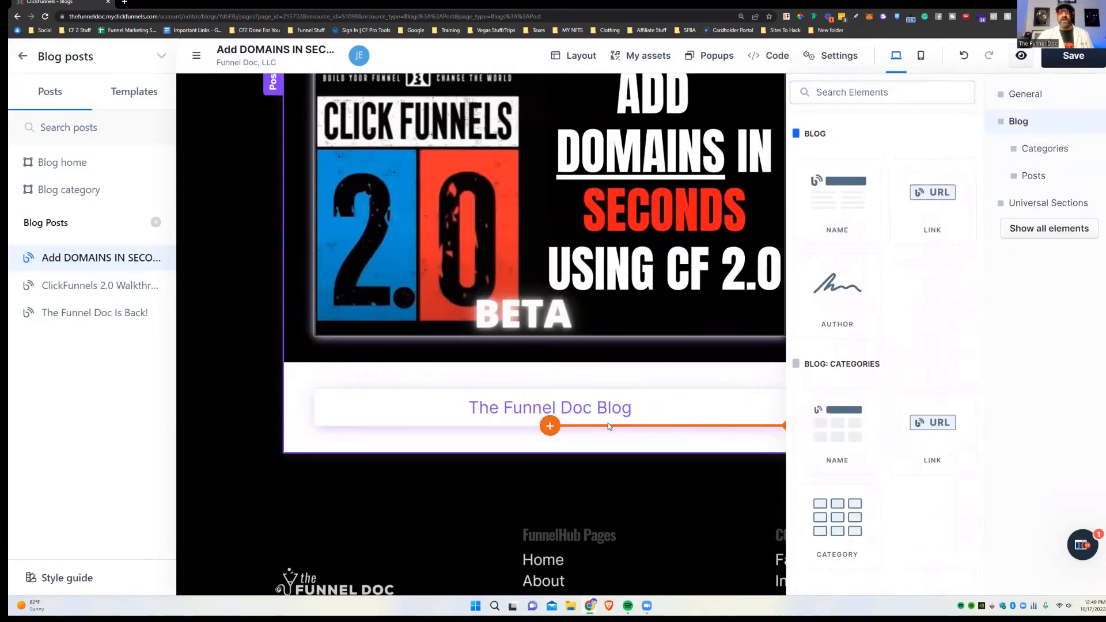
left_click(688, 410)
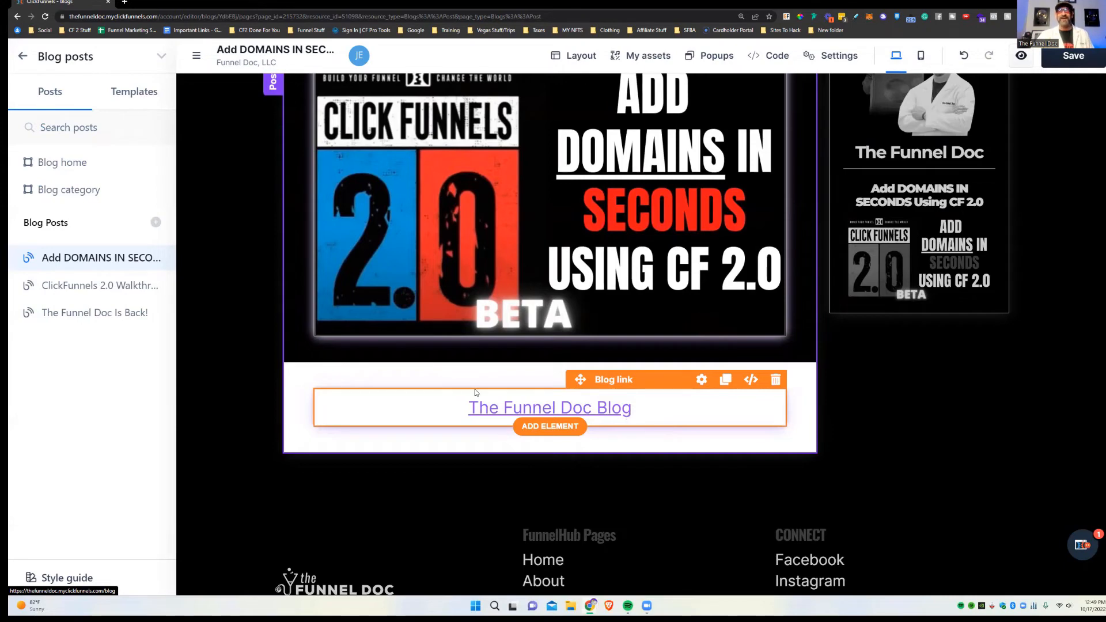
Step: Add a two-column row under the main video with a Video element in its right column
scroll(354, 128, "up", 2)
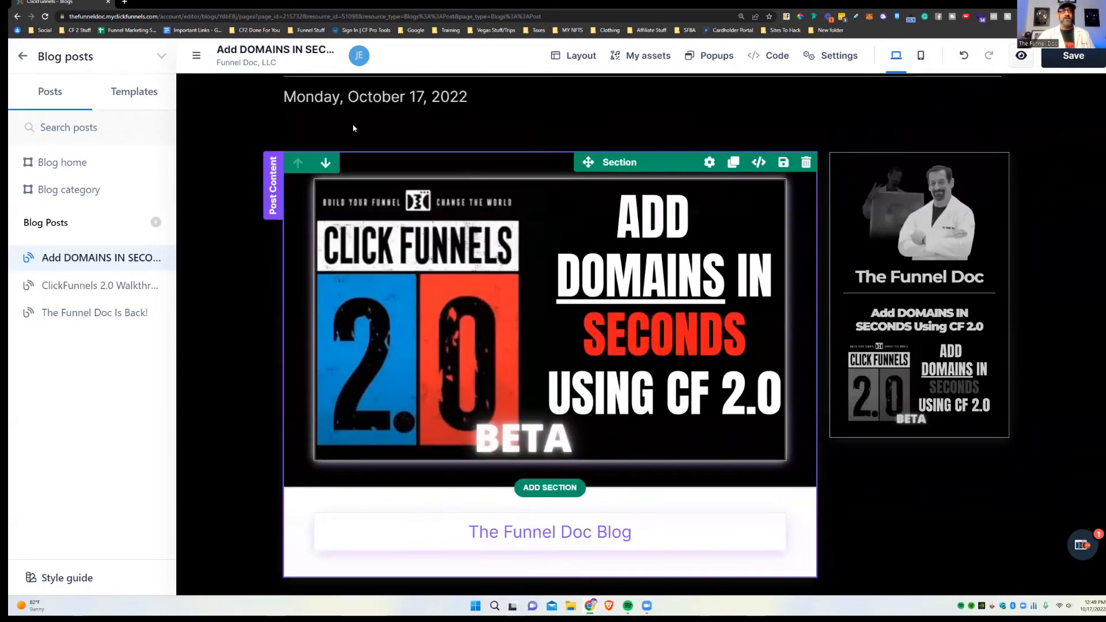
scroll(354, 128, "up", 2)
scroll(578, 481, "down", 2)
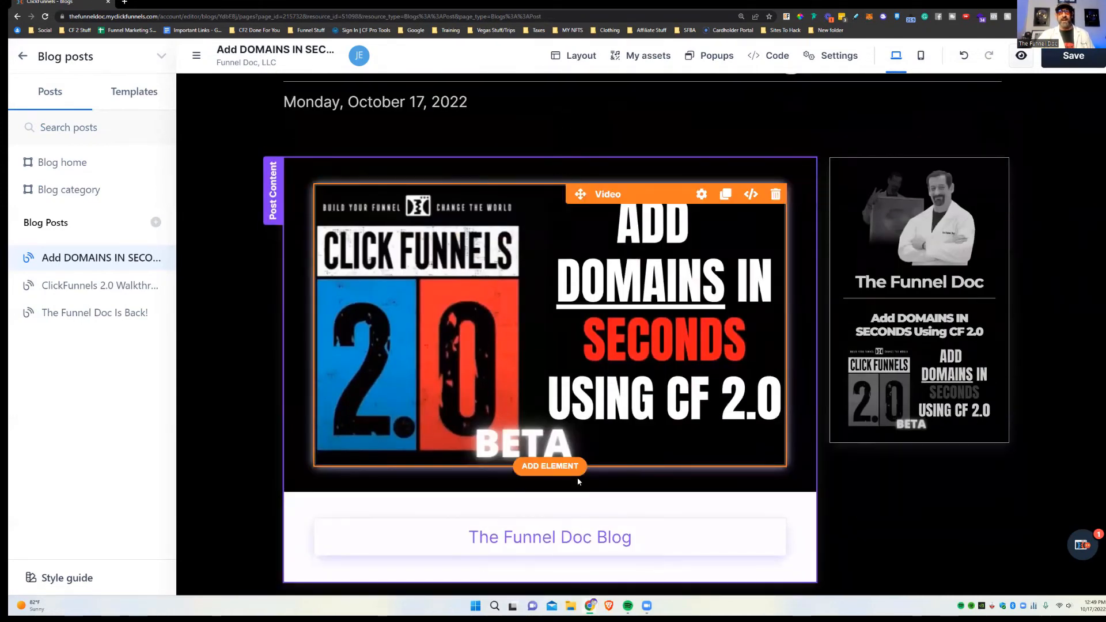
left_click(577, 469)
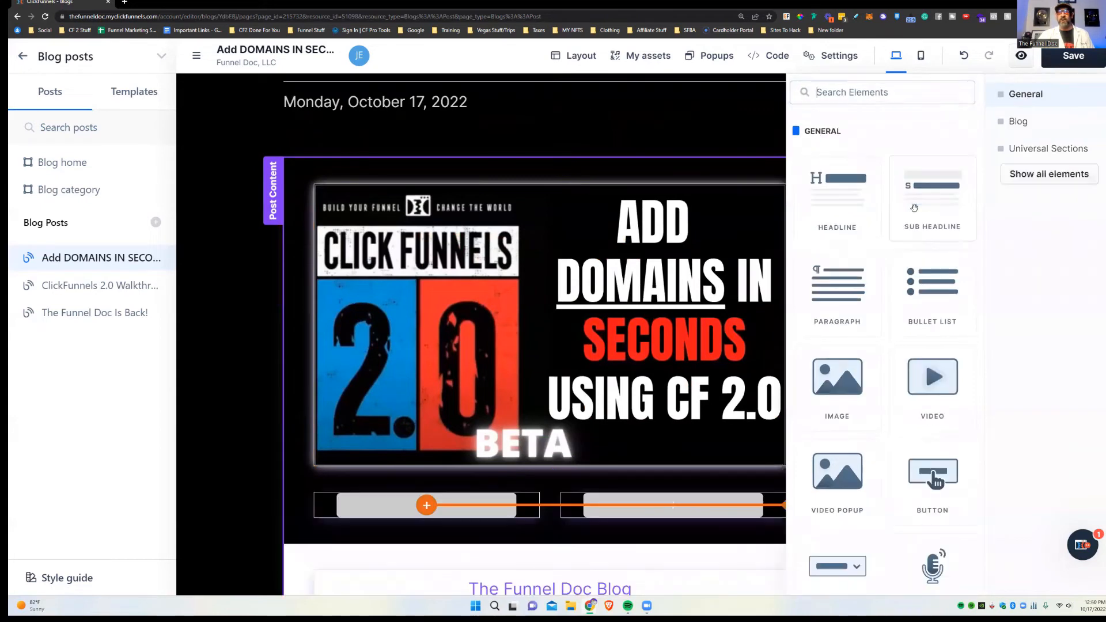
left_click(657, 520)
left_click(667, 505)
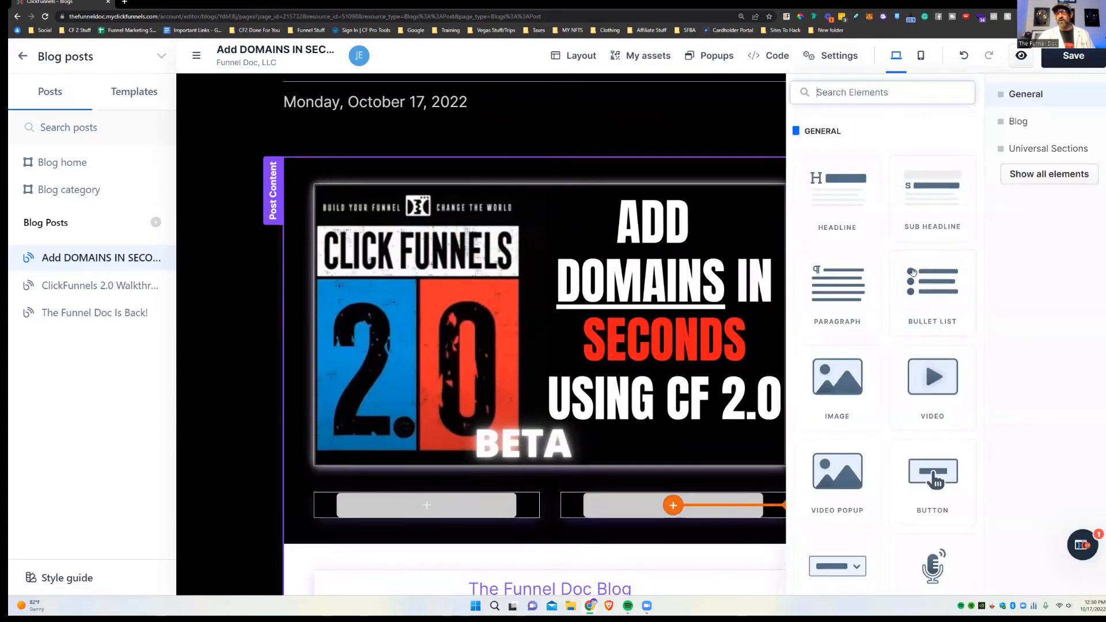
left_click(932, 386)
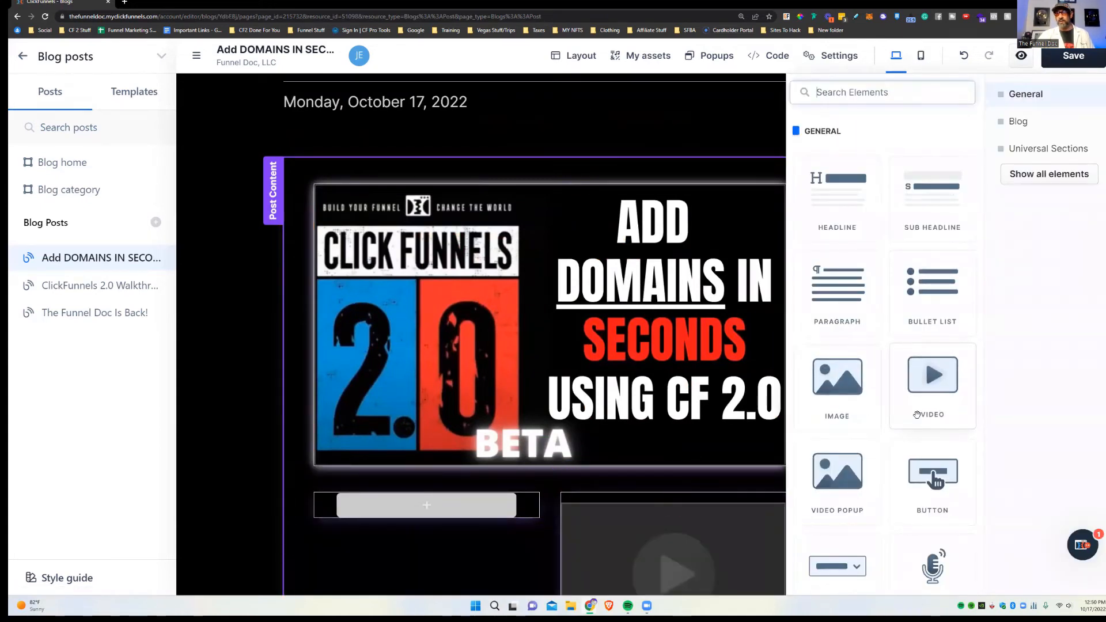
left_click(1019, 121)
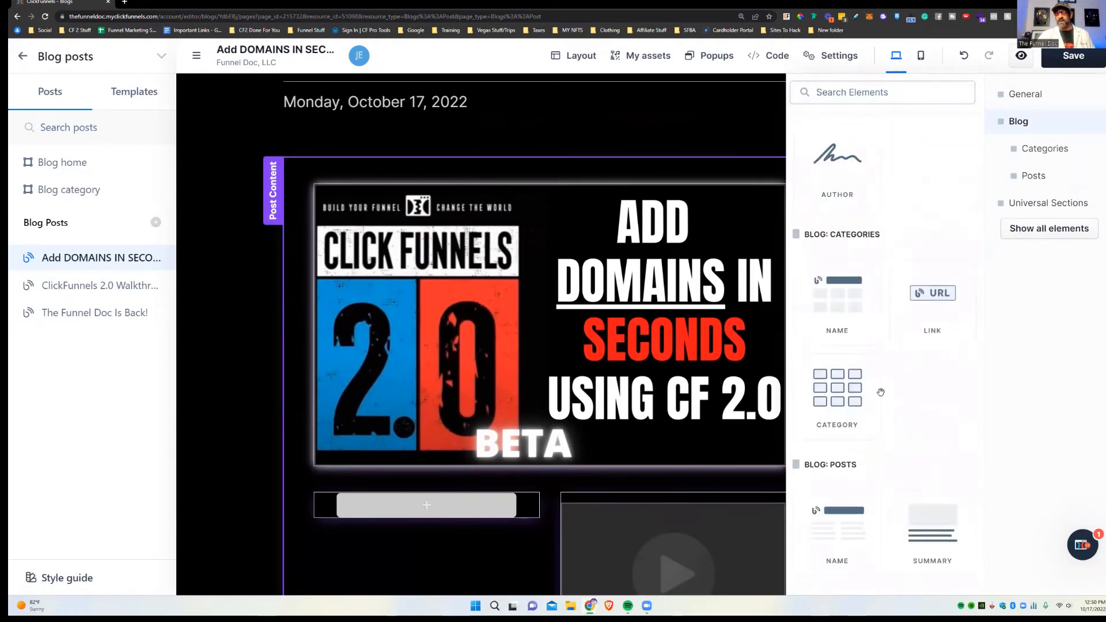
scroll(881, 392, "down", 5)
left_click(499, 536)
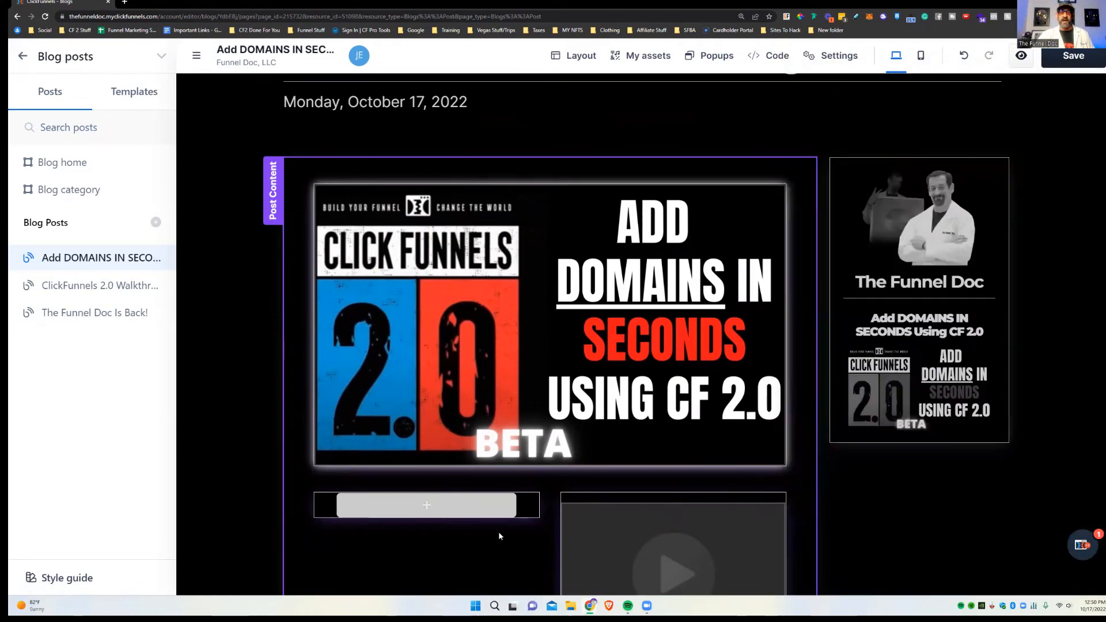
scroll(499, 536, "down", 5)
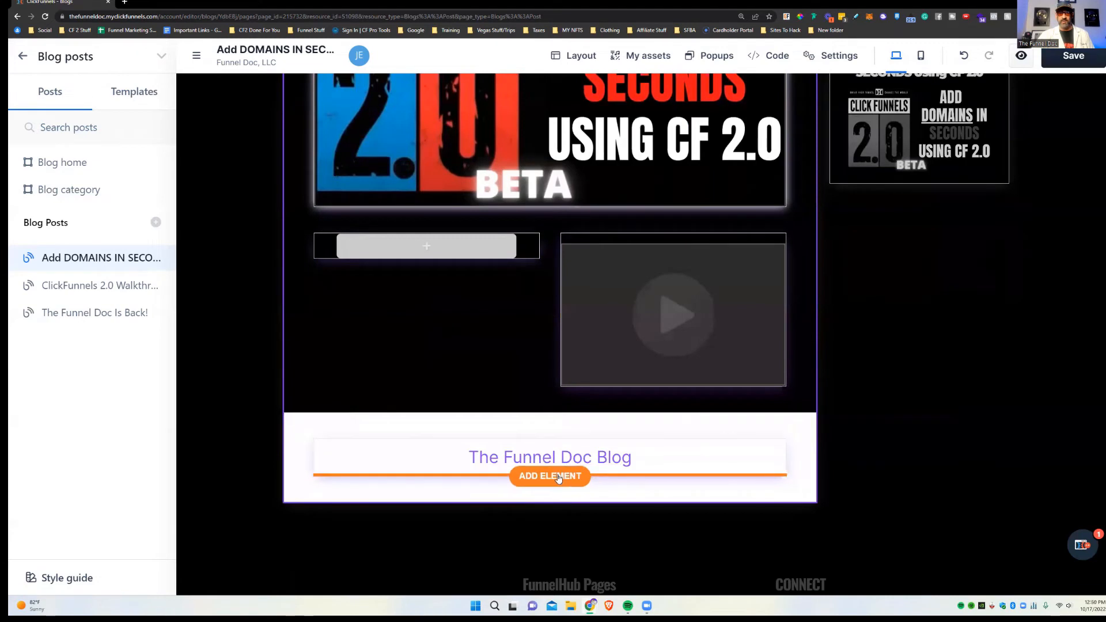
Step: Try a Blog category element below The Funnel Doc Blog link, then close the row library
left_click(558, 477)
left_click(1019, 122)
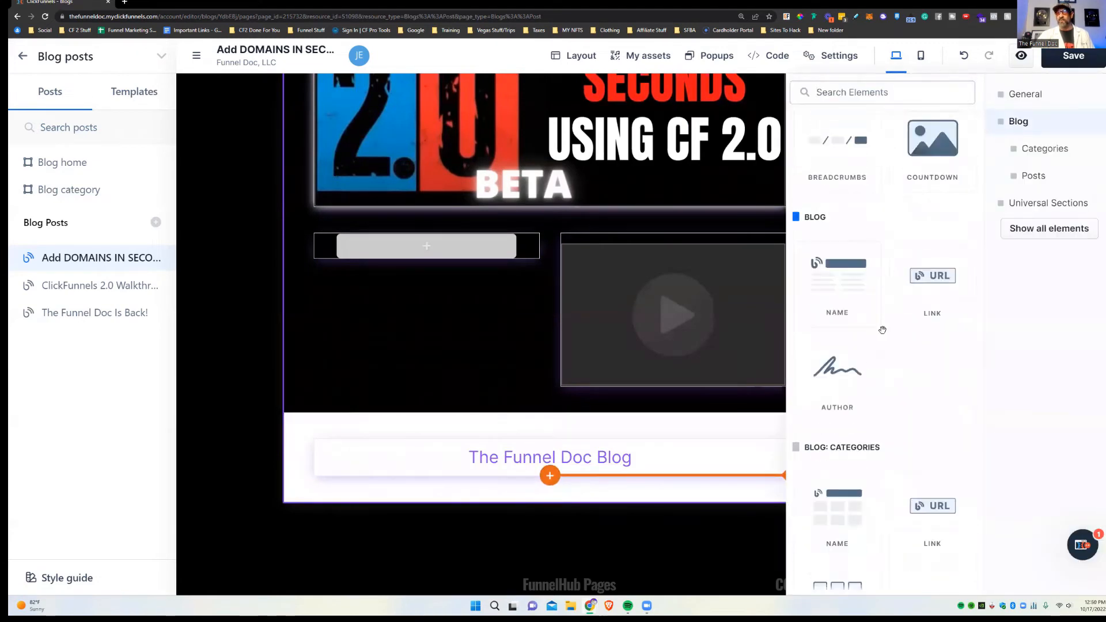
left_click(840, 531)
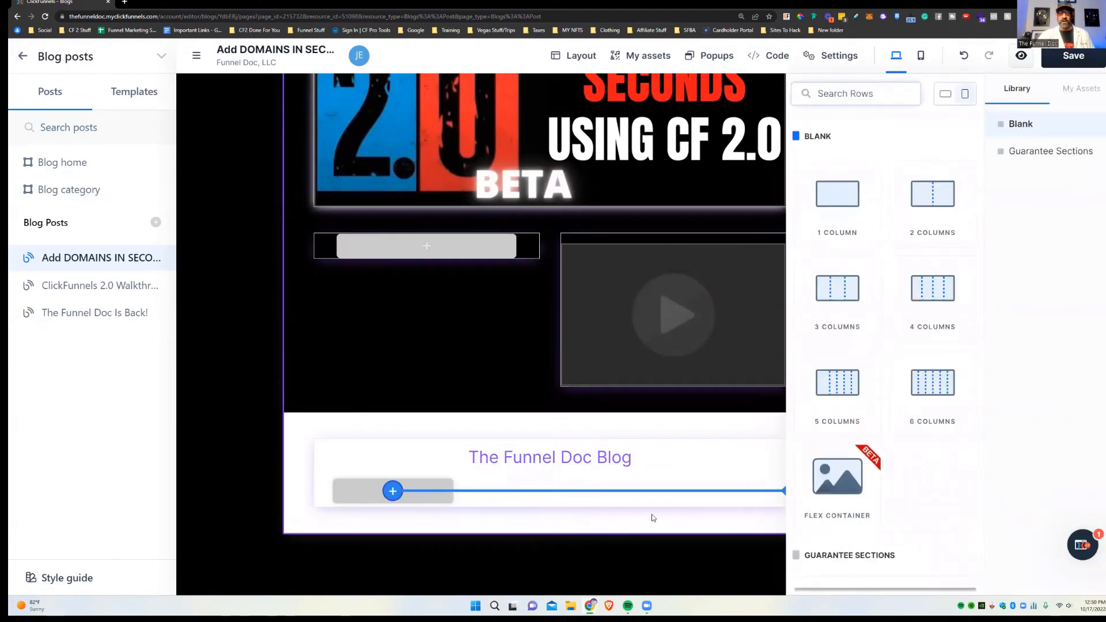
left_click(654, 517)
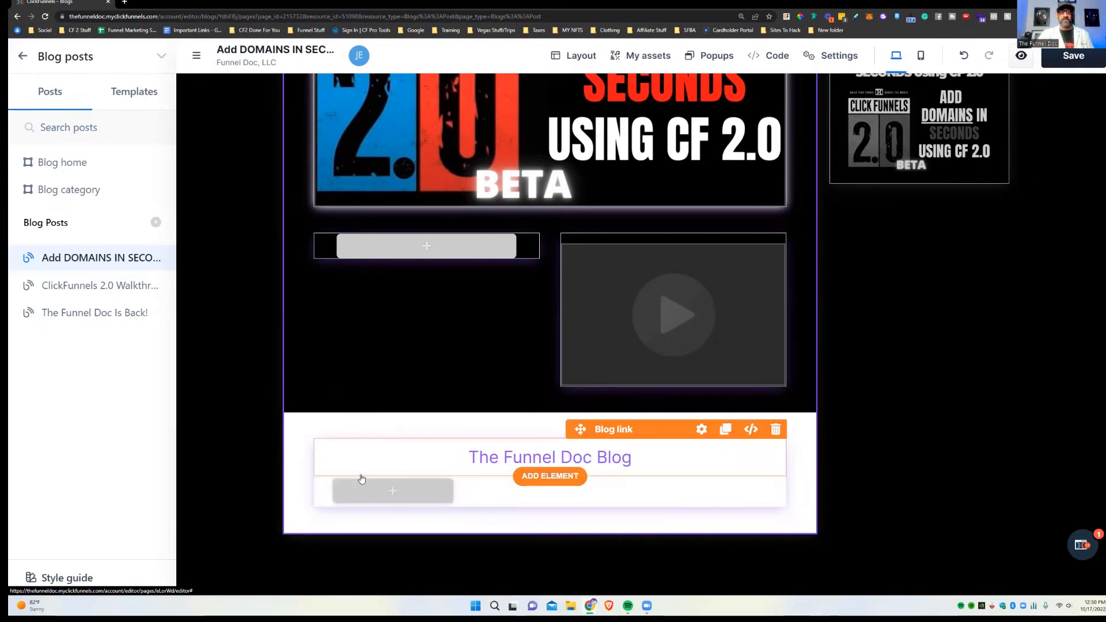
left_click(395, 506)
left_click(520, 483)
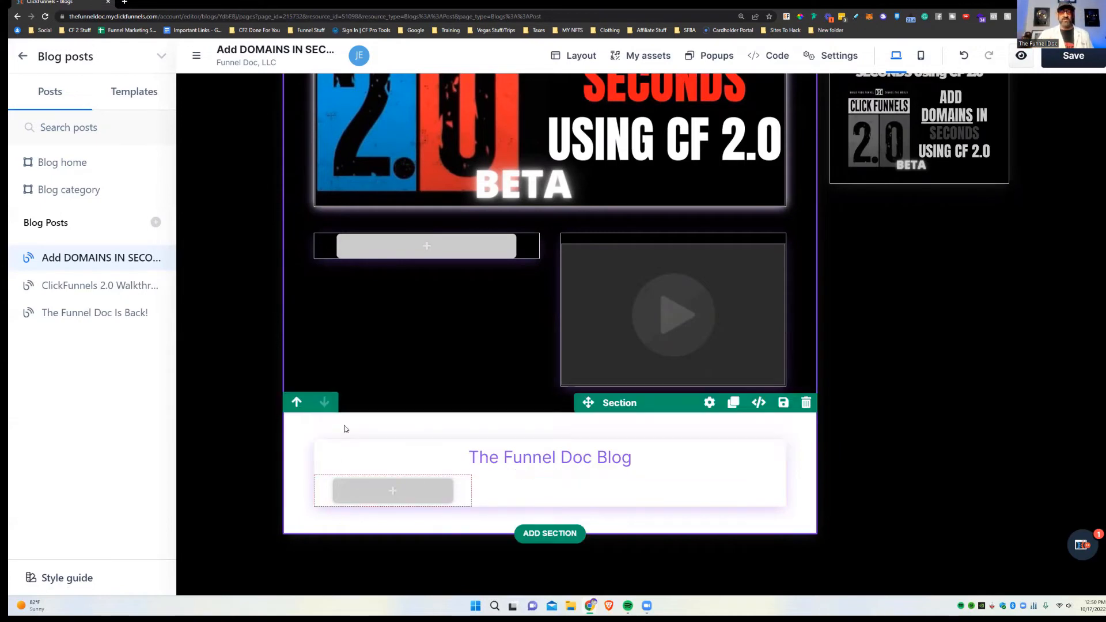
Step: Add a one-column row below The Funnel Doc Blog link and reopen its element list
left_click(393, 490)
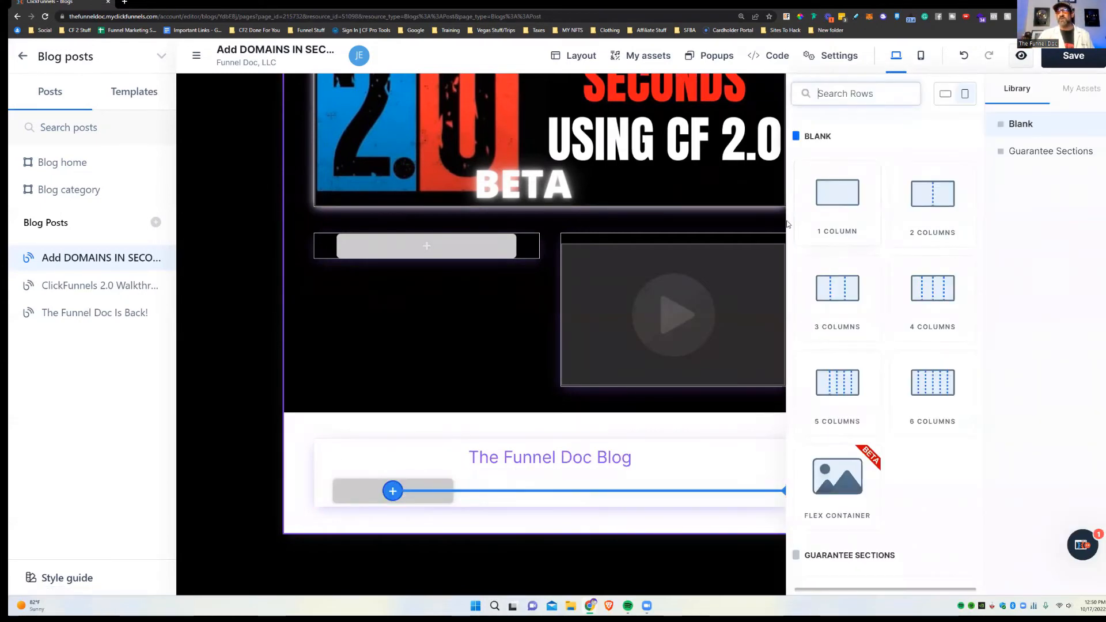
left_click(837, 229)
left_click(415, 515)
left_click(413, 510)
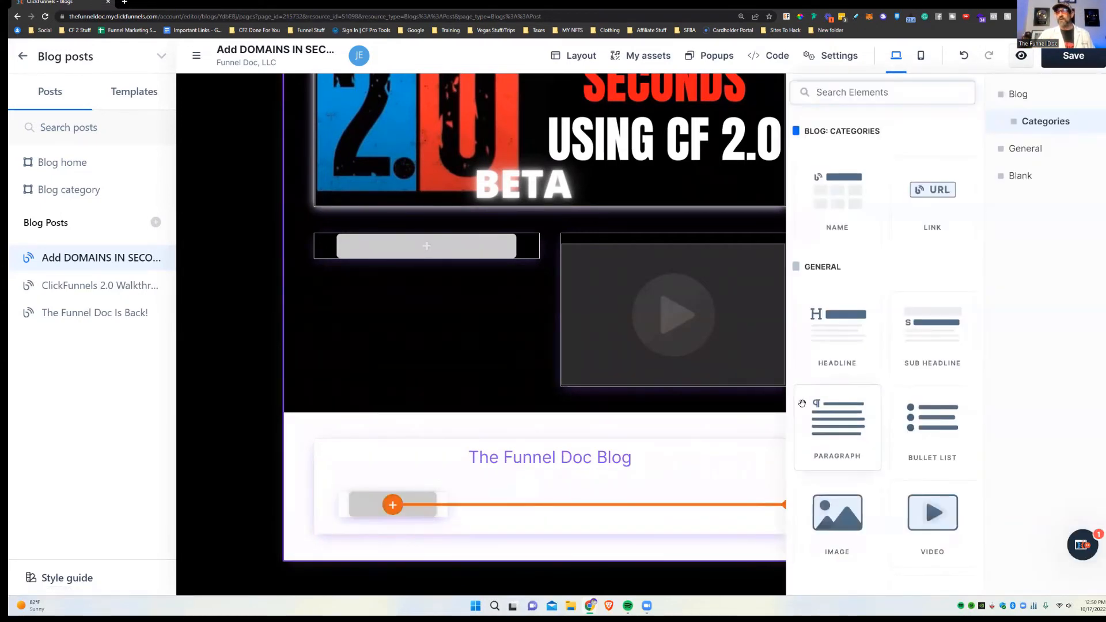
scroll(839, 572, "down", 1)
scroll(934, 357, "up", 1)
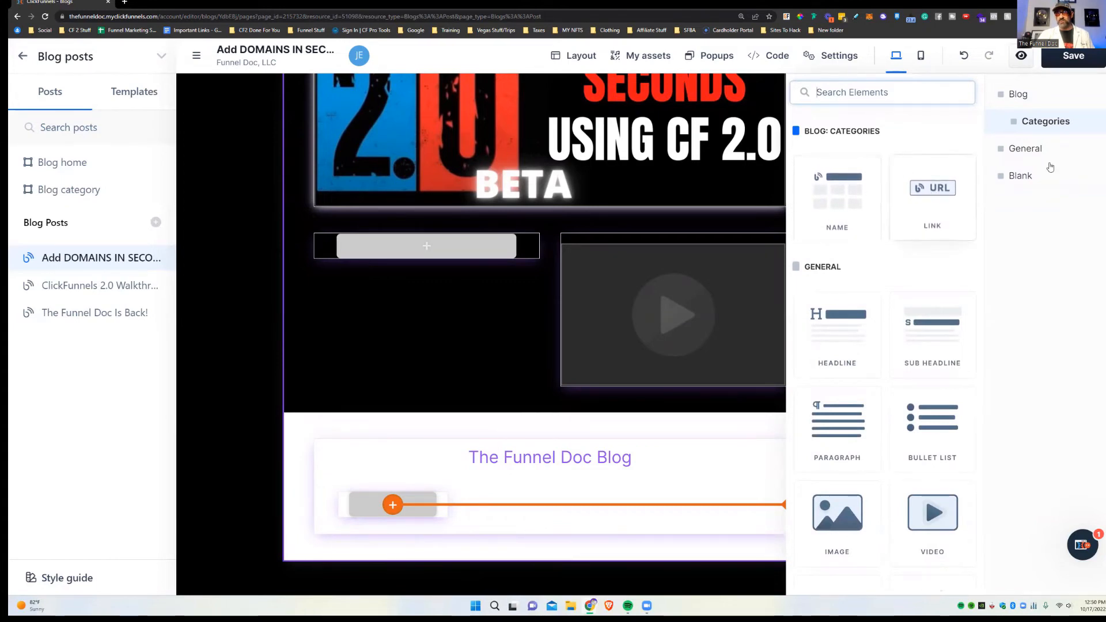
Step: Browse the element list and bring up the Blog: Posts elements
scroll(919, 311, "down", 3)
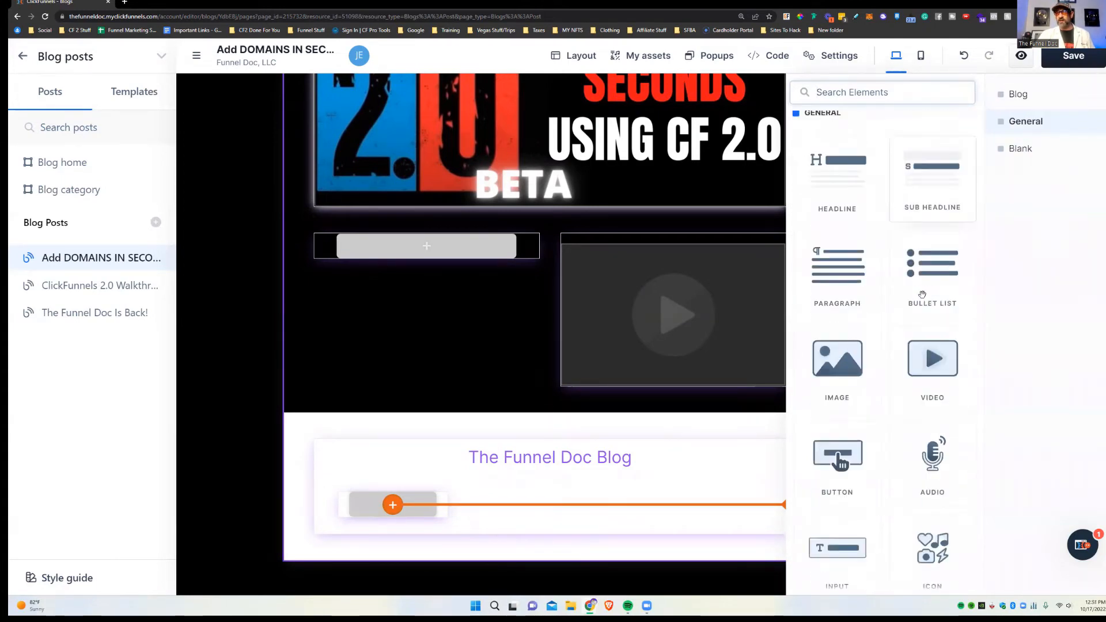
scroll(919, 311, "down", 4)
scroll(861, 262, "up", 7)
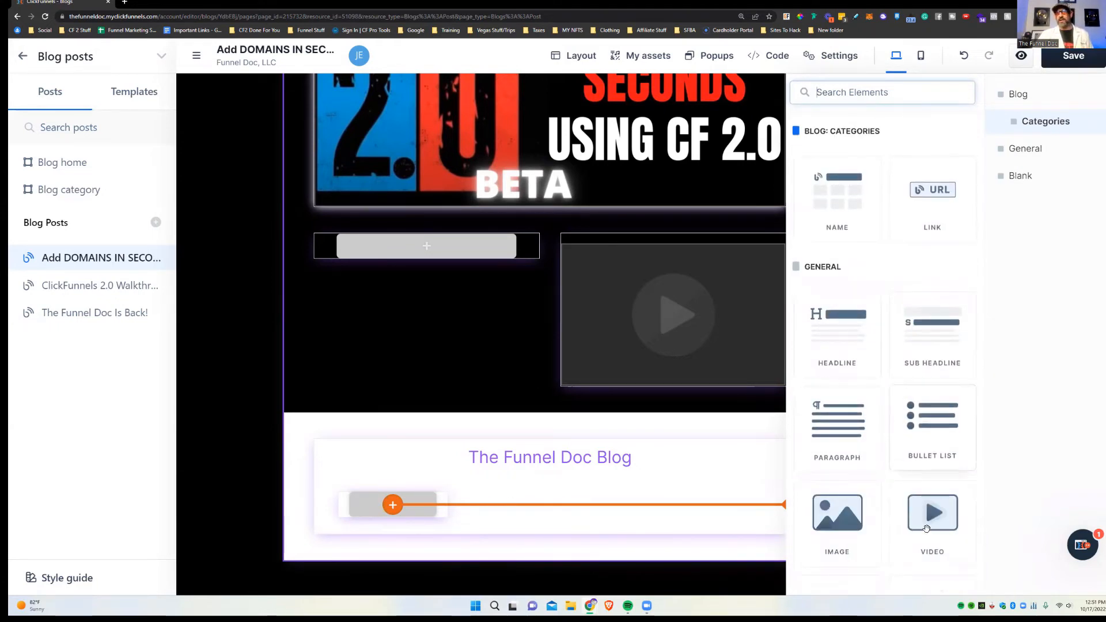
left_click(476, 484)
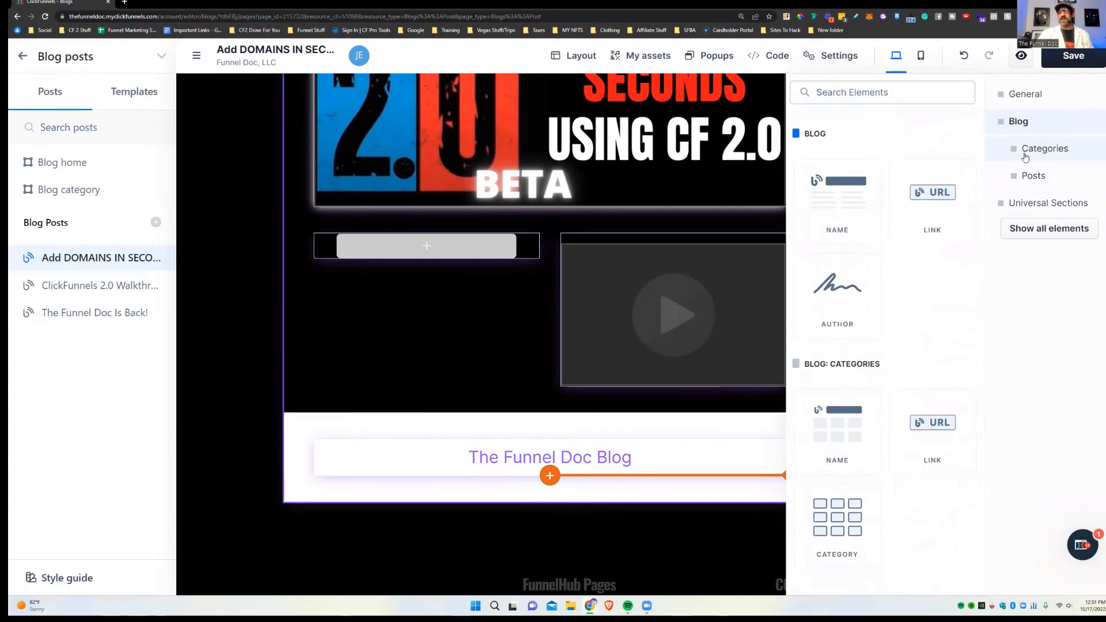
scroll(817, 374, "down", 2)
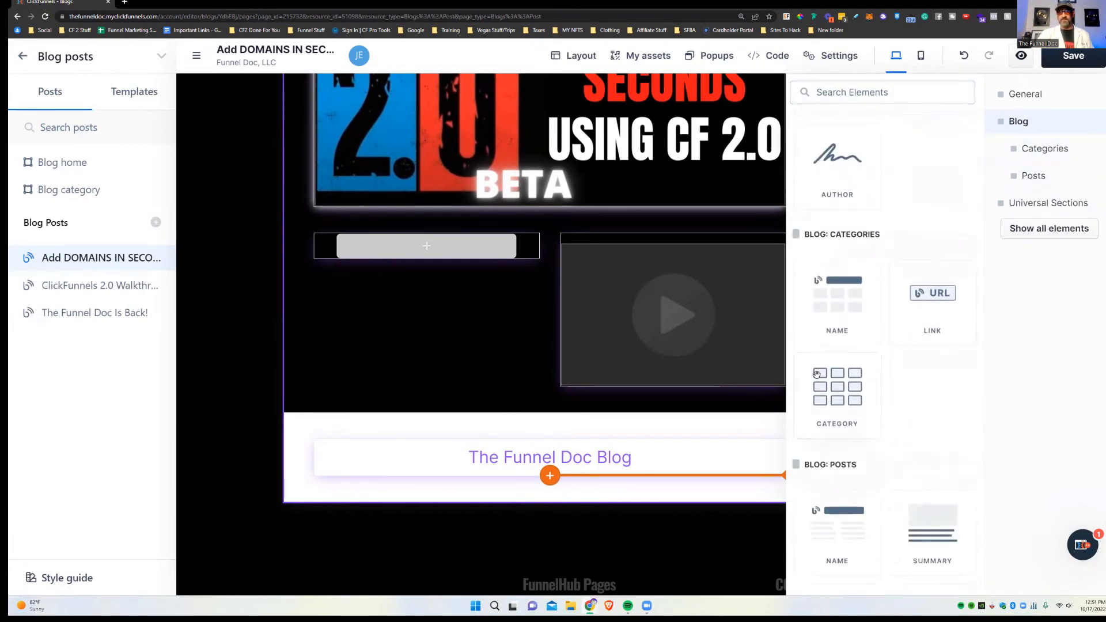
scroll(936, 370, "up", 4)
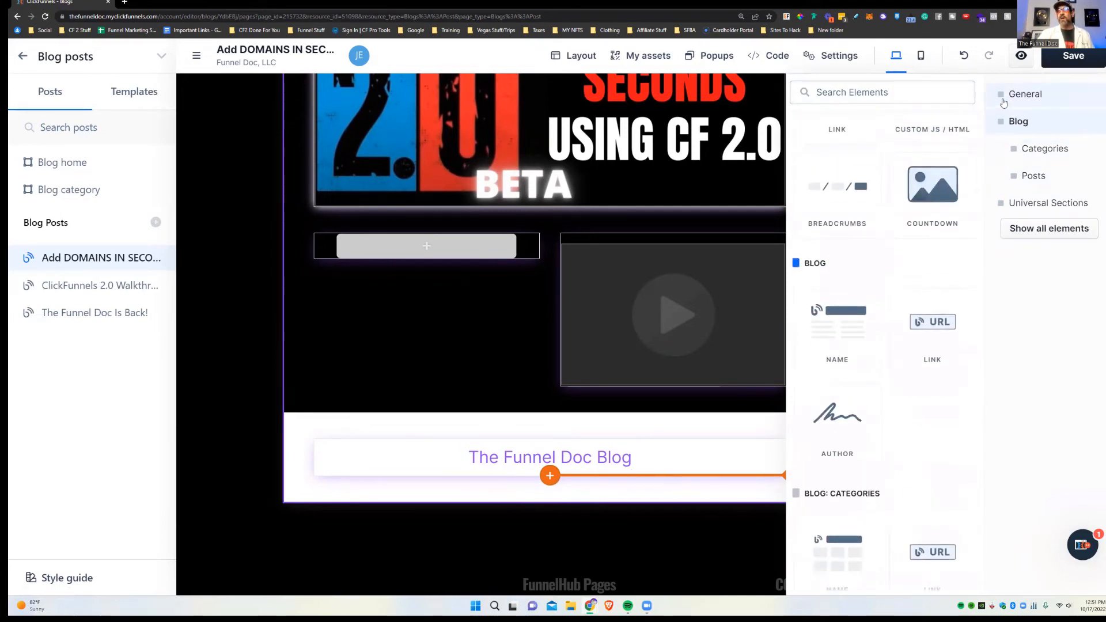
left_click(1037, 177)
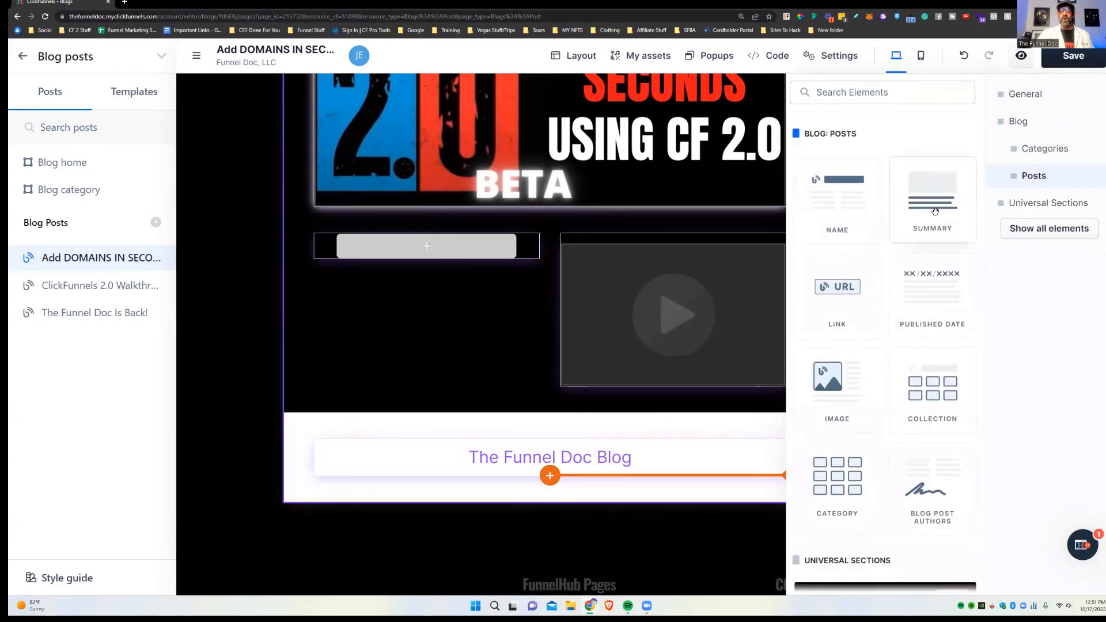
Step: Add the post Name element to the blog row and set its colour to #000000
left_click_drag(808, 246, 593, 474)
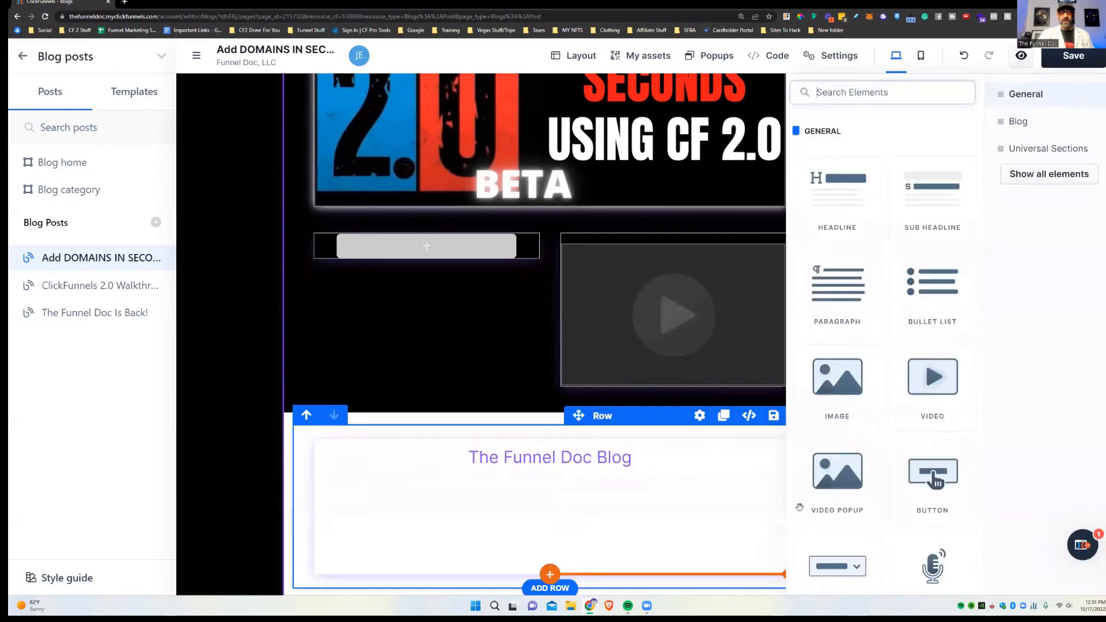
left_click(698, 467)
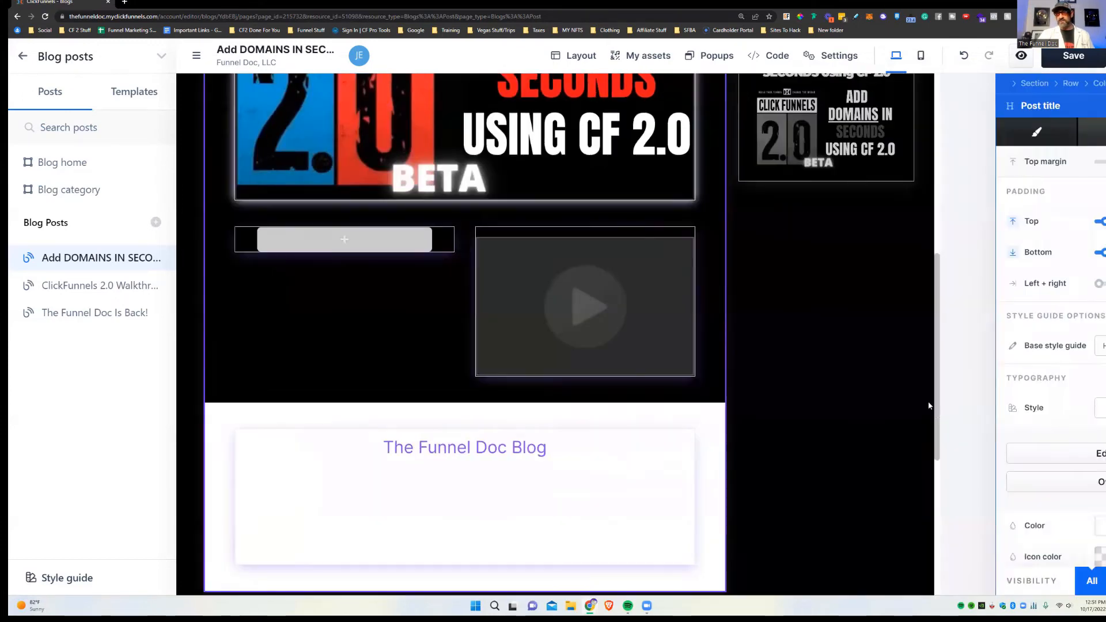
left_click(992, 525)
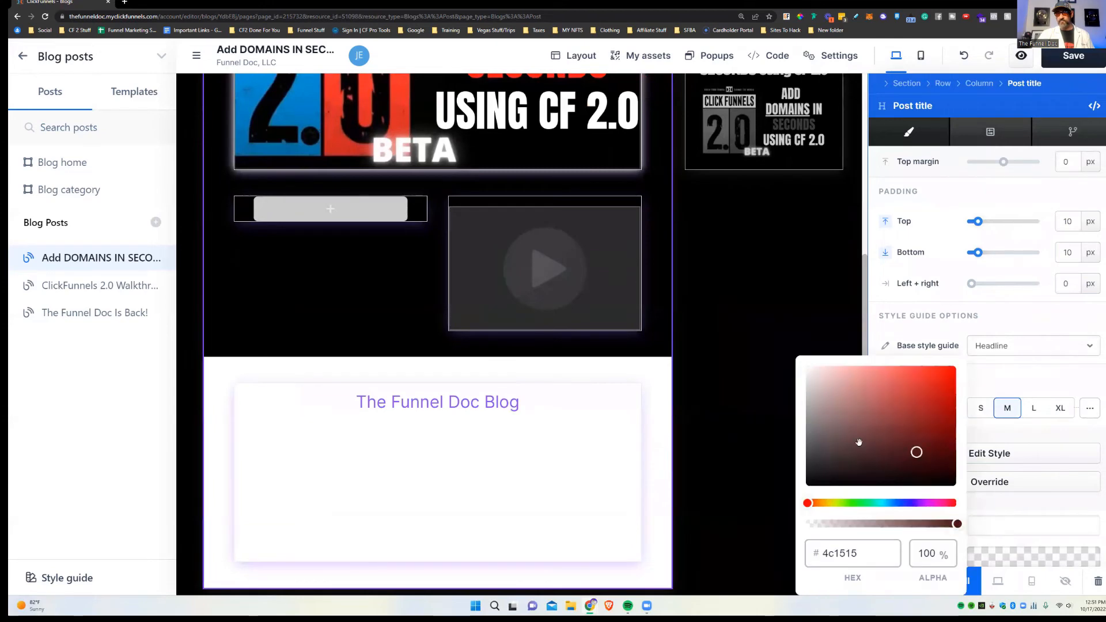
left_click(507, 486)
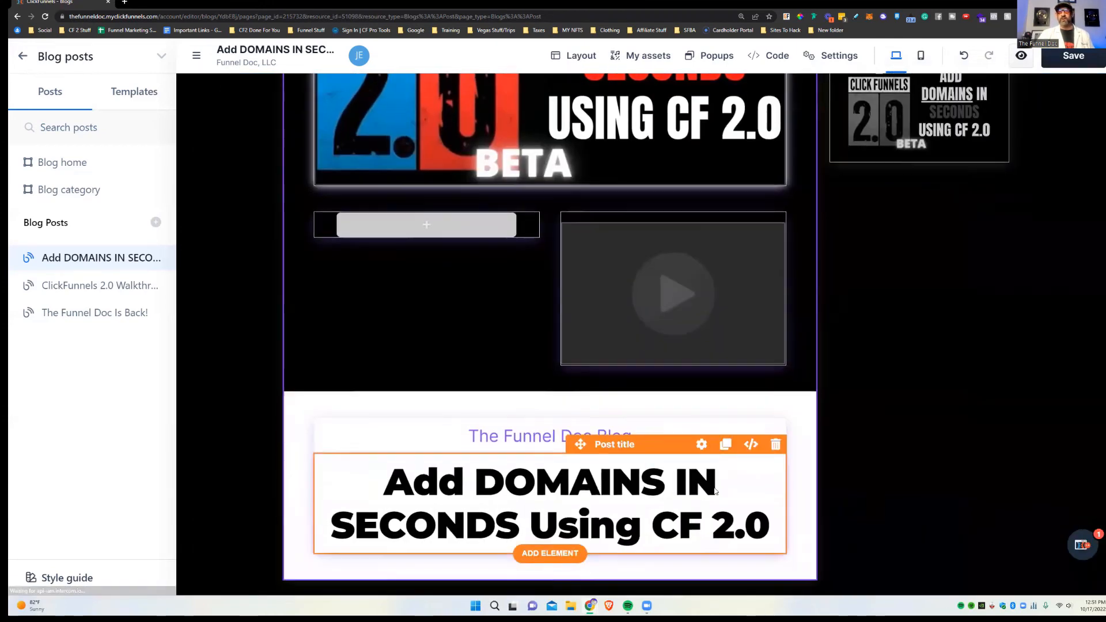
Step: Recheck the post title's settings, then open the element list below the title
scroll(696, 219, "down", 2)
scroll(850, 322, "up", 5)
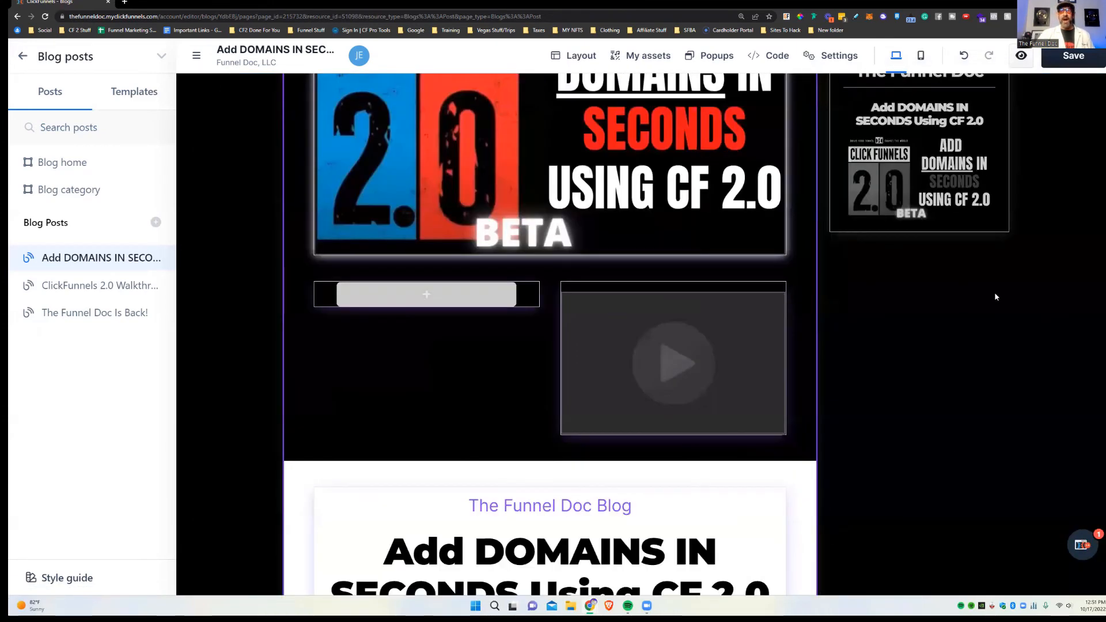
scroll(347, 243, "down", 4)
scroll(905, 324, "up", 3)
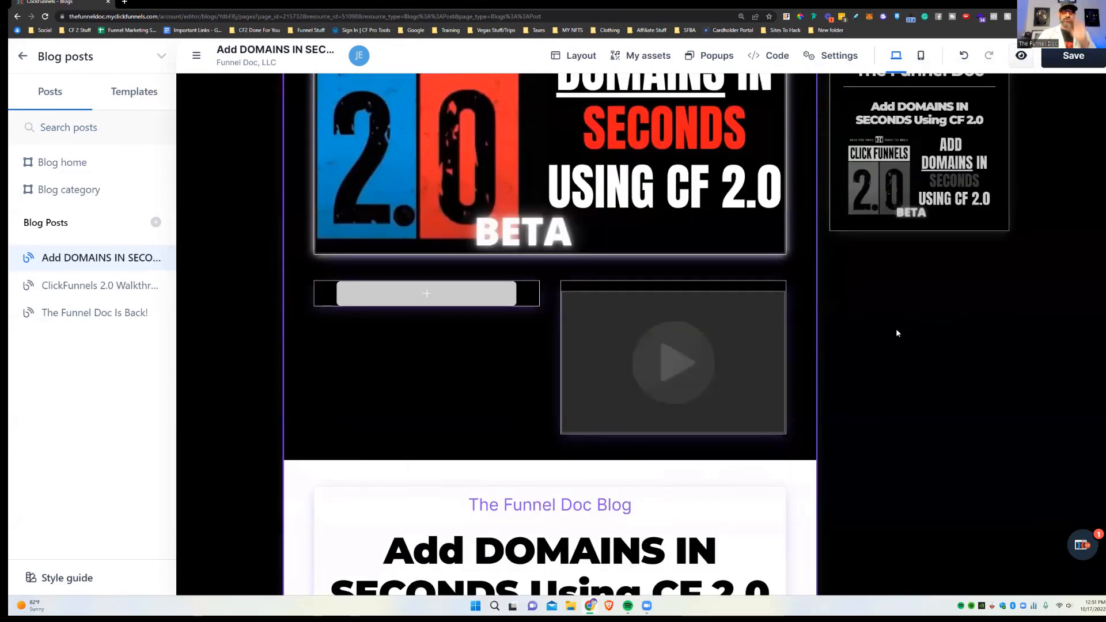
scroll(902, 364, "down", 3)
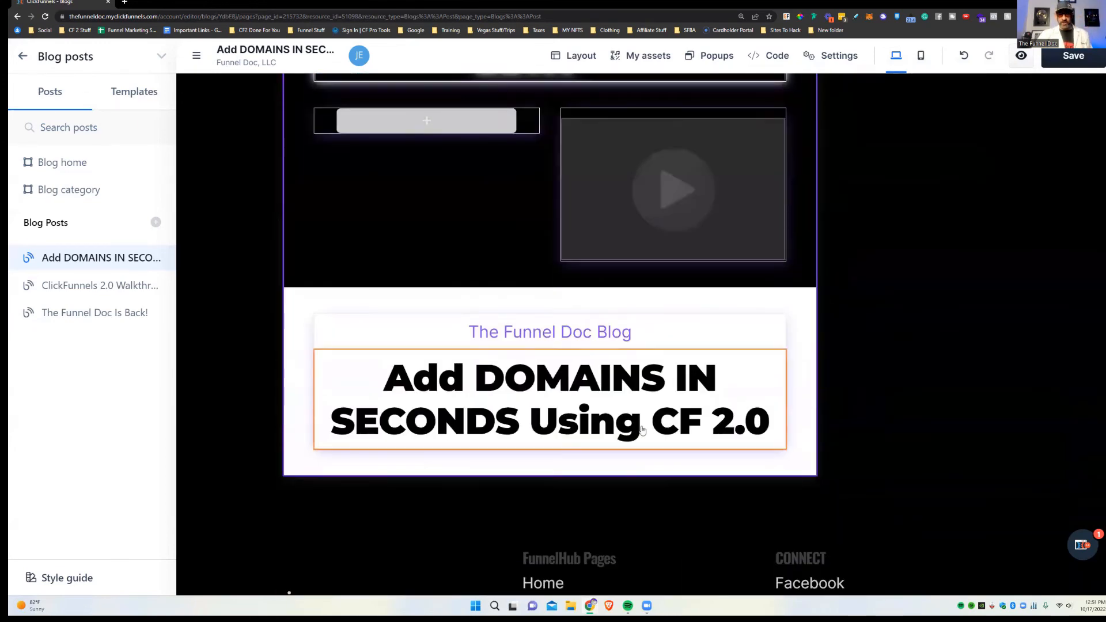
left_click(569, 427)
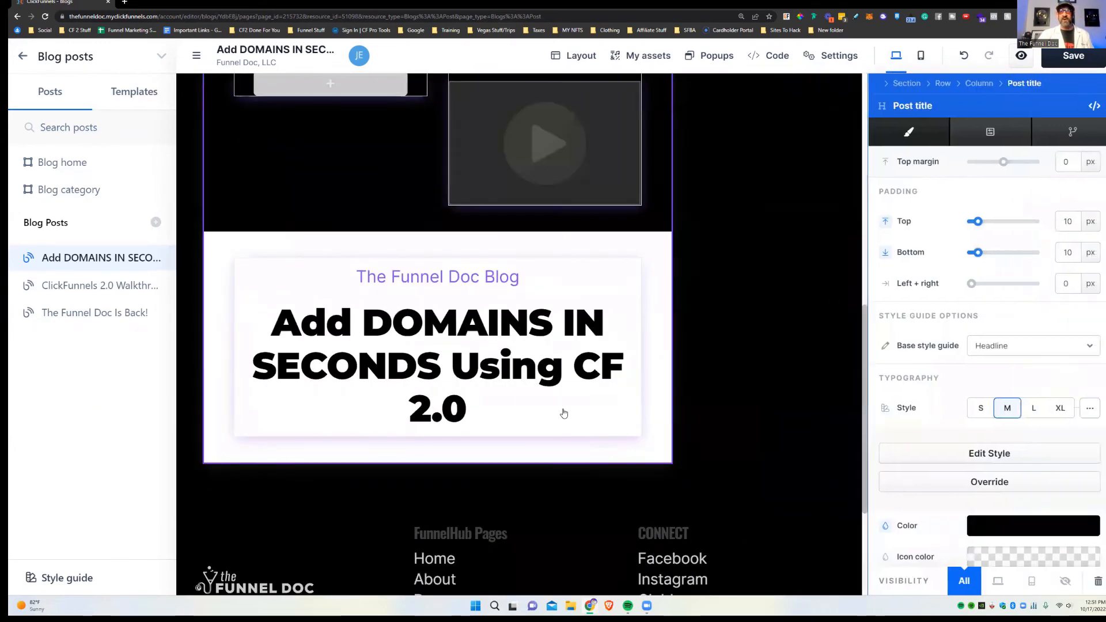
left_click(555, 418)
left_click(582, 454)
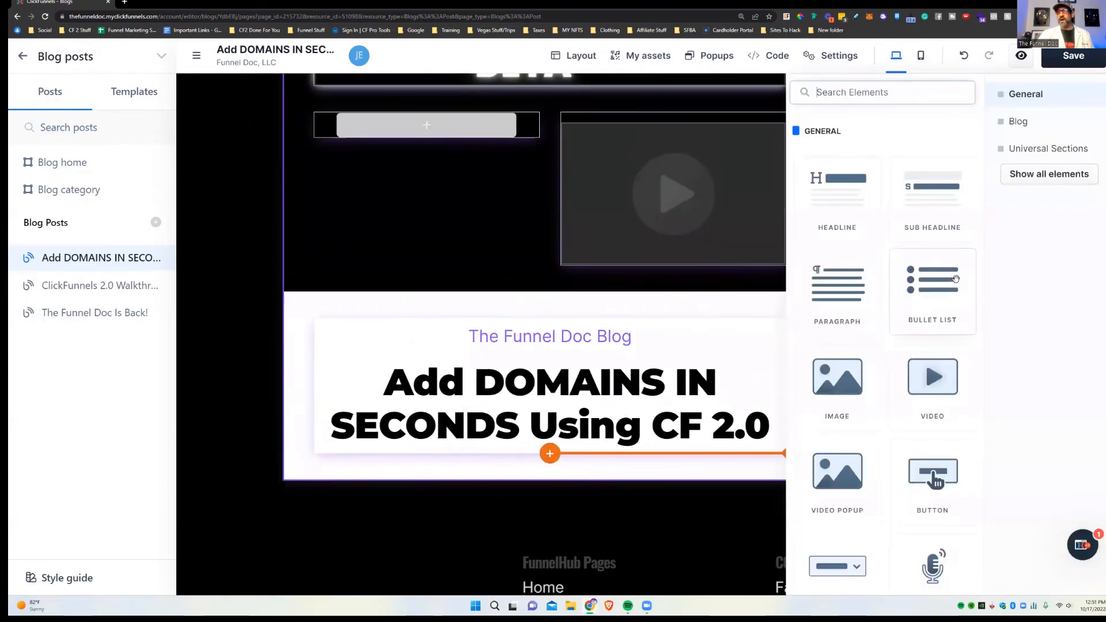
Step: Add the Blog Posts Summary element below the post title
left_click(1028, 122)
left_click(1034, 175)
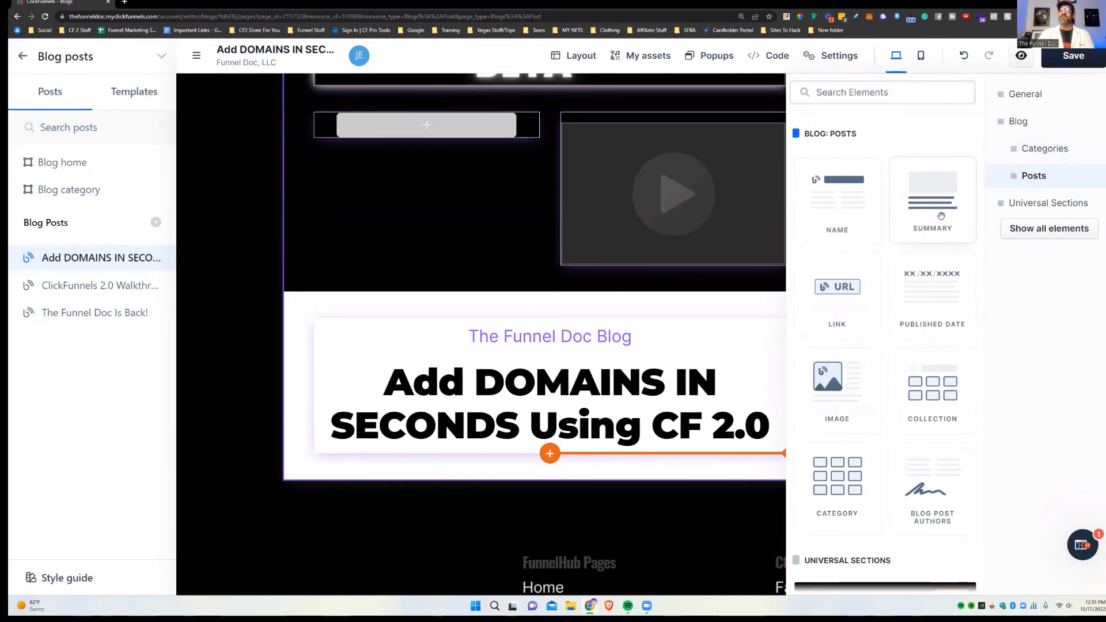
left_click_drag(940, 216, 640, 441)
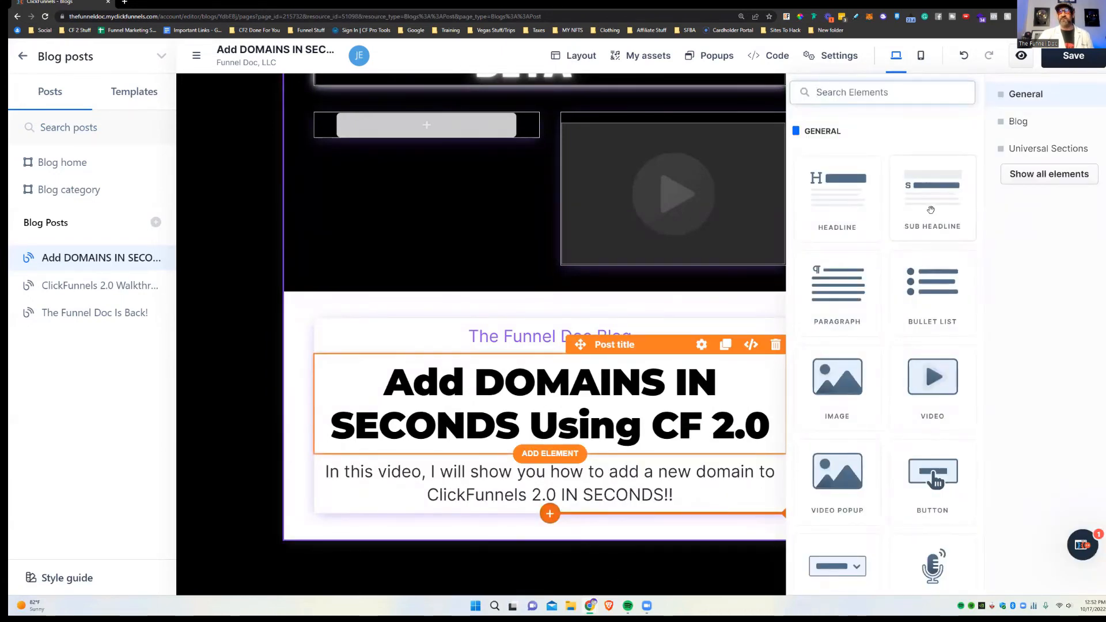
Step: Add the Blog Posts Link element as a Read more link under the summary
left_click(1019, 122)
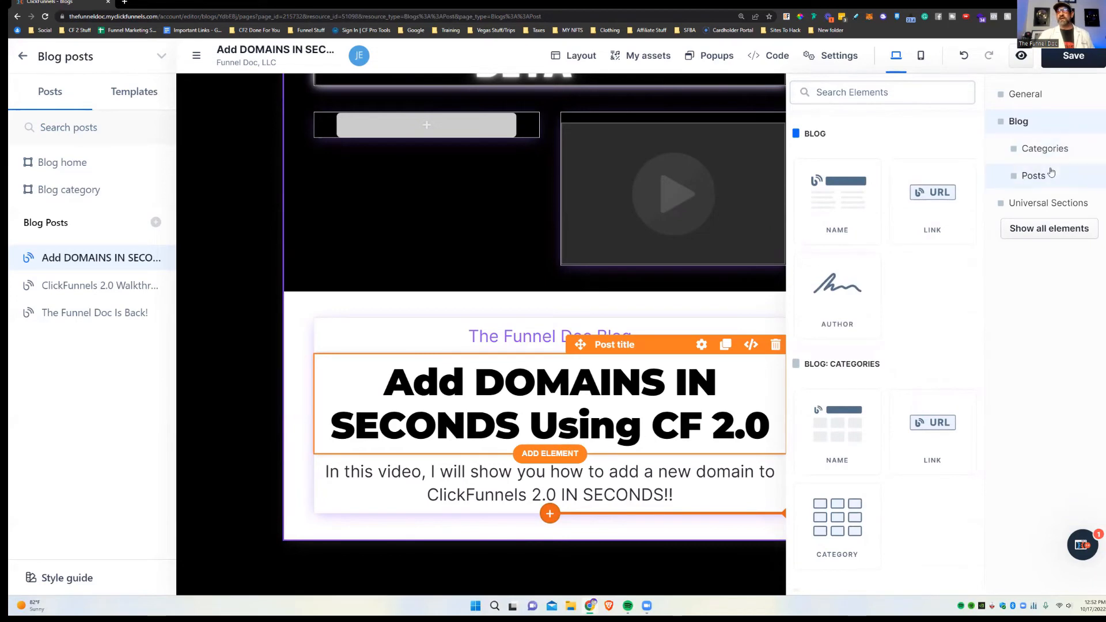
left_click(1033, 176)
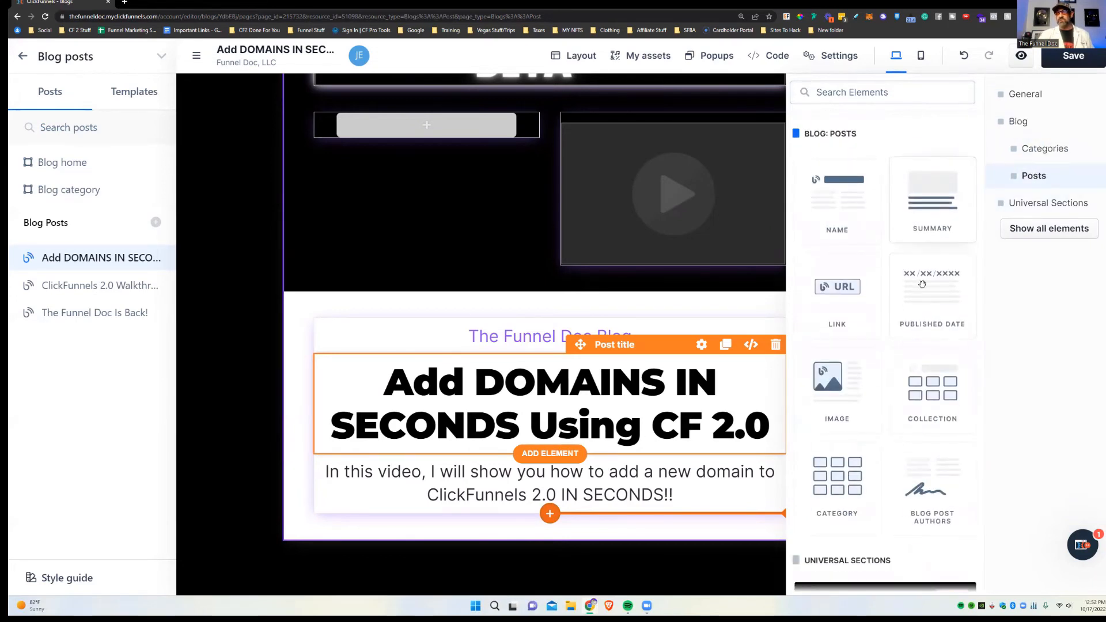
left_click_drag(833, 320, 595, 473)
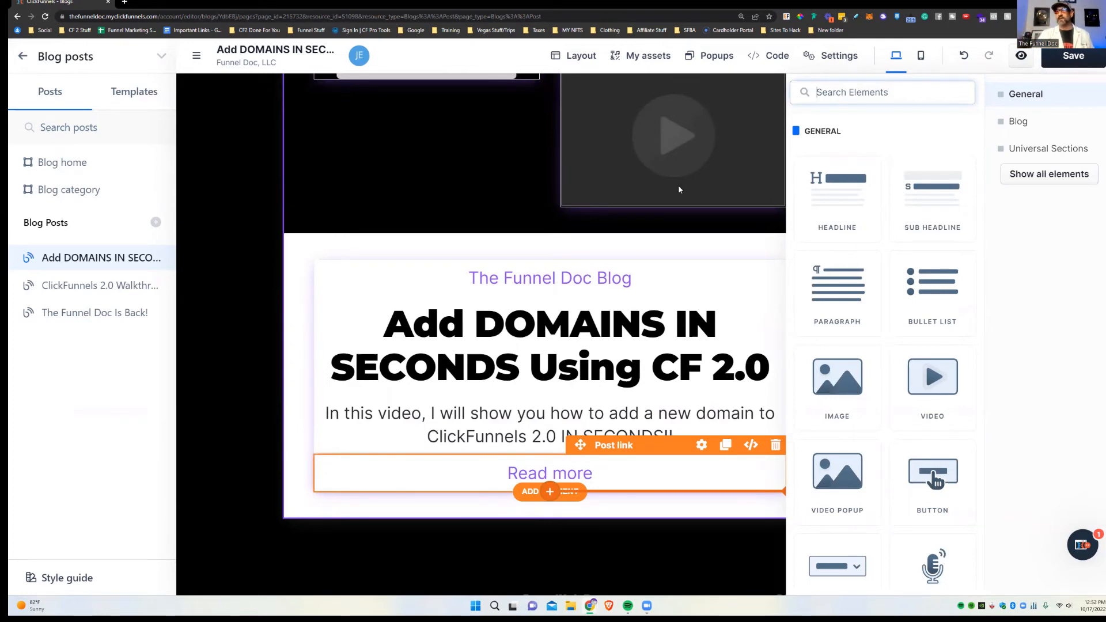
left_click(1018, 121)
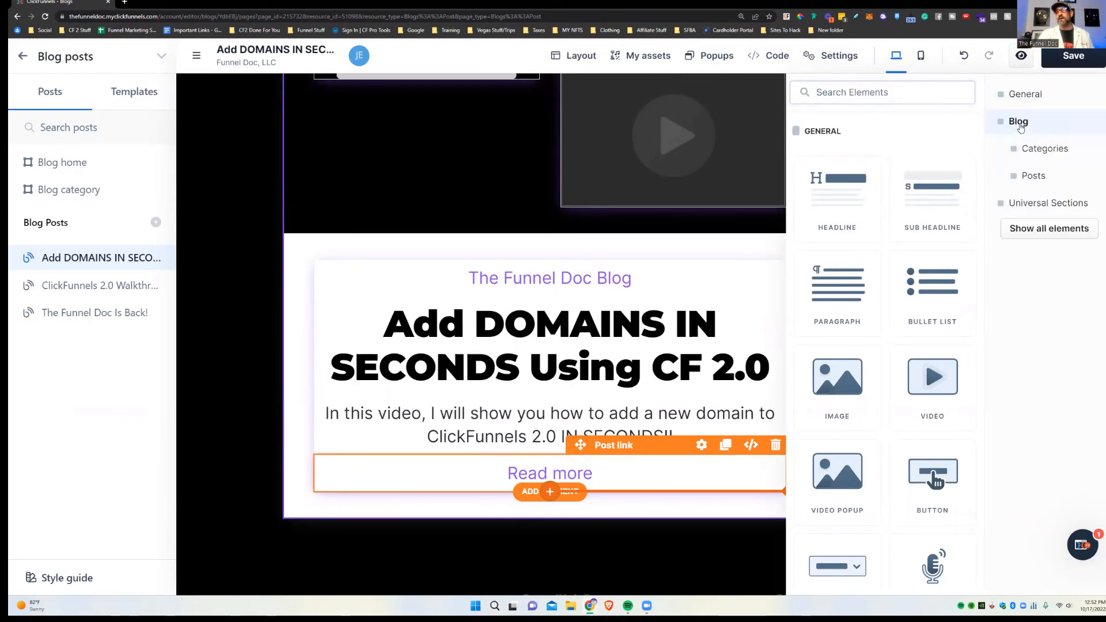
left_click(1035, 176)
Step: Add Published Date (Monday, October 17, 2022) under Read more, then drag the post Image onto the card
left_click_drag(933, 299, 602, 441)
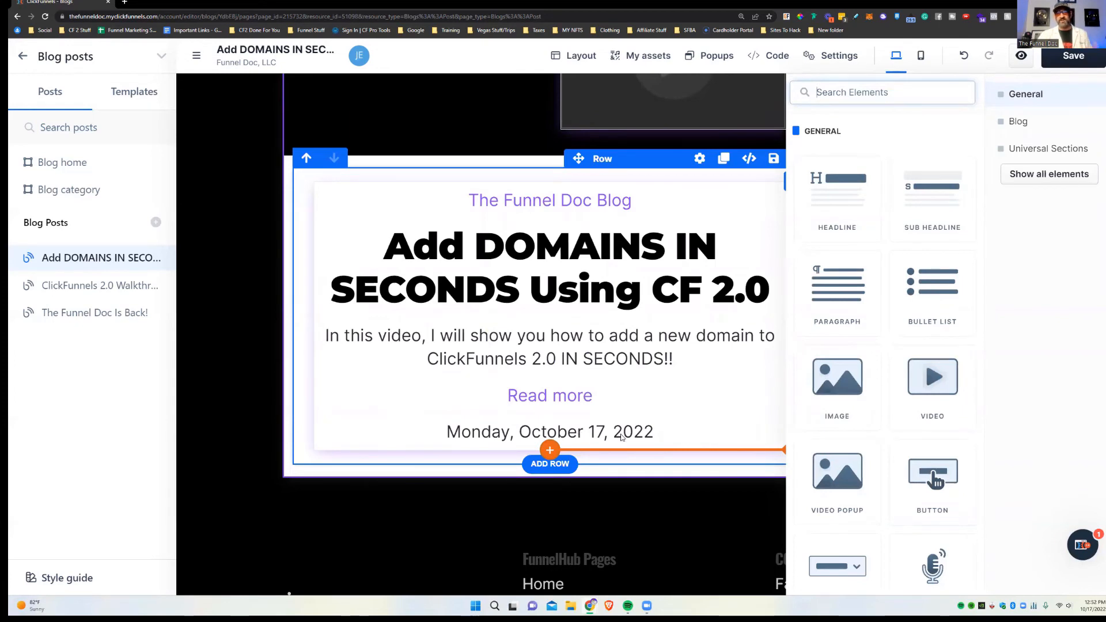
left_click(1018, 121)
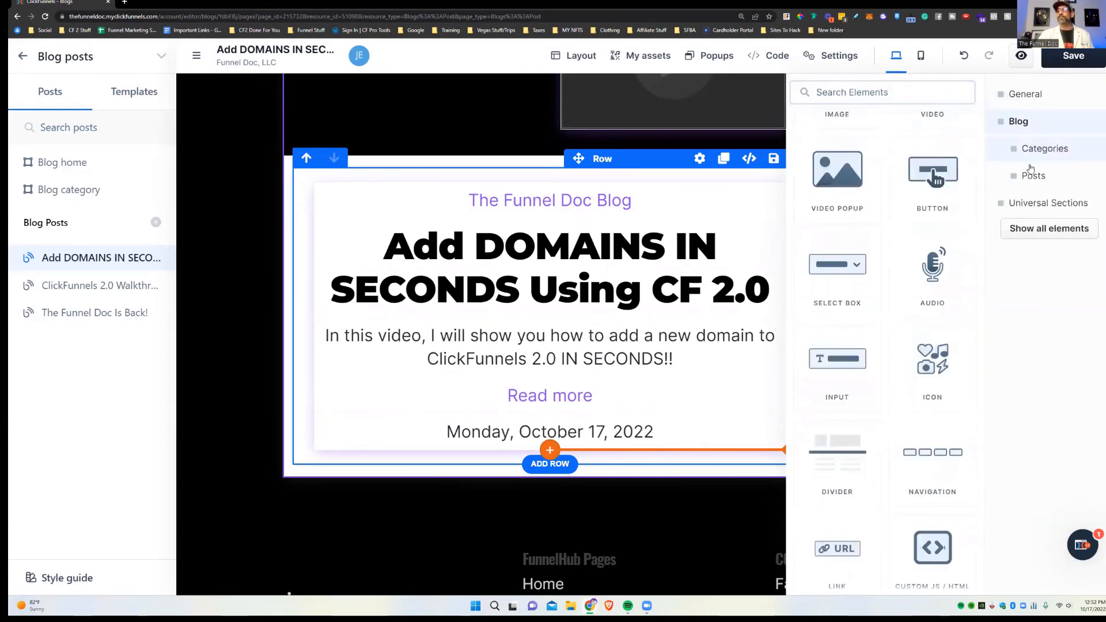
left_click(1025, 177)
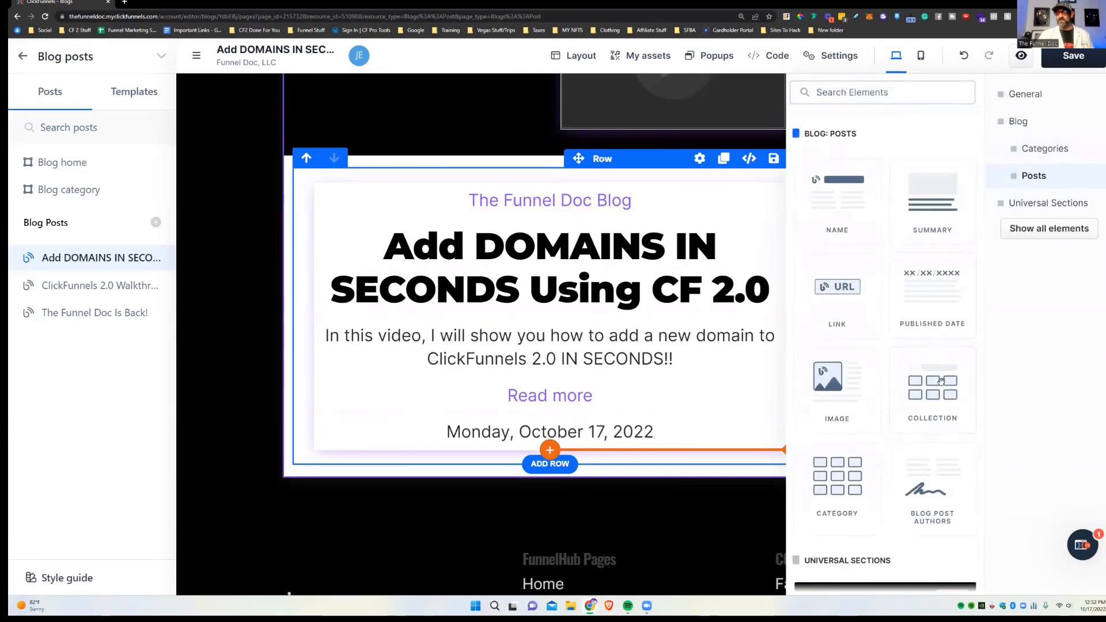
scroll(935, 370, "down", 2)
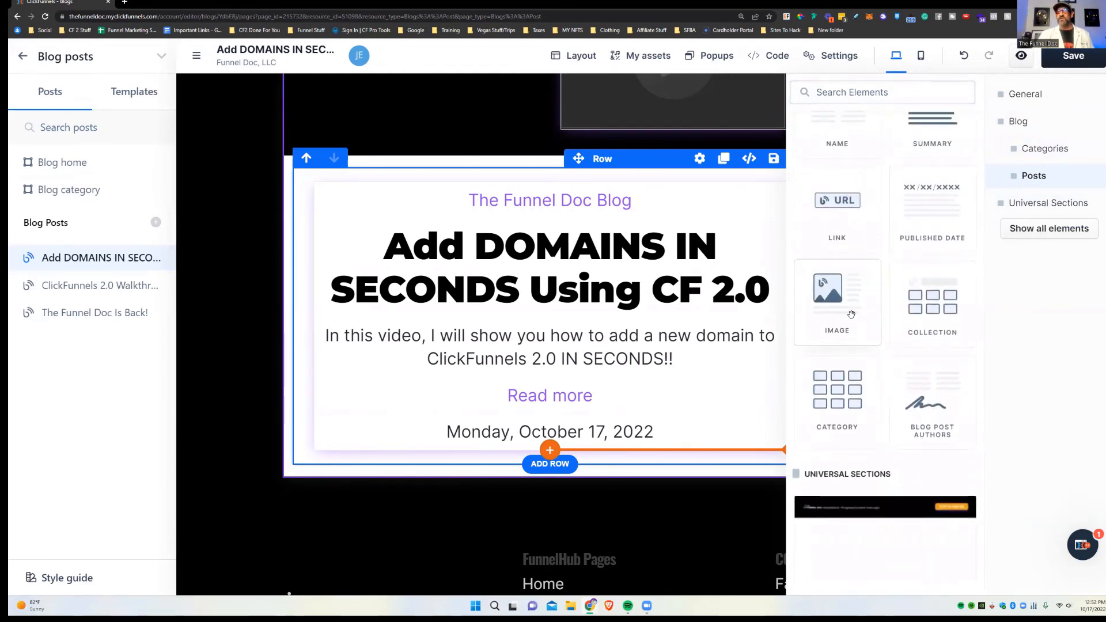
left_click_drag(708, 434, 606, 477)
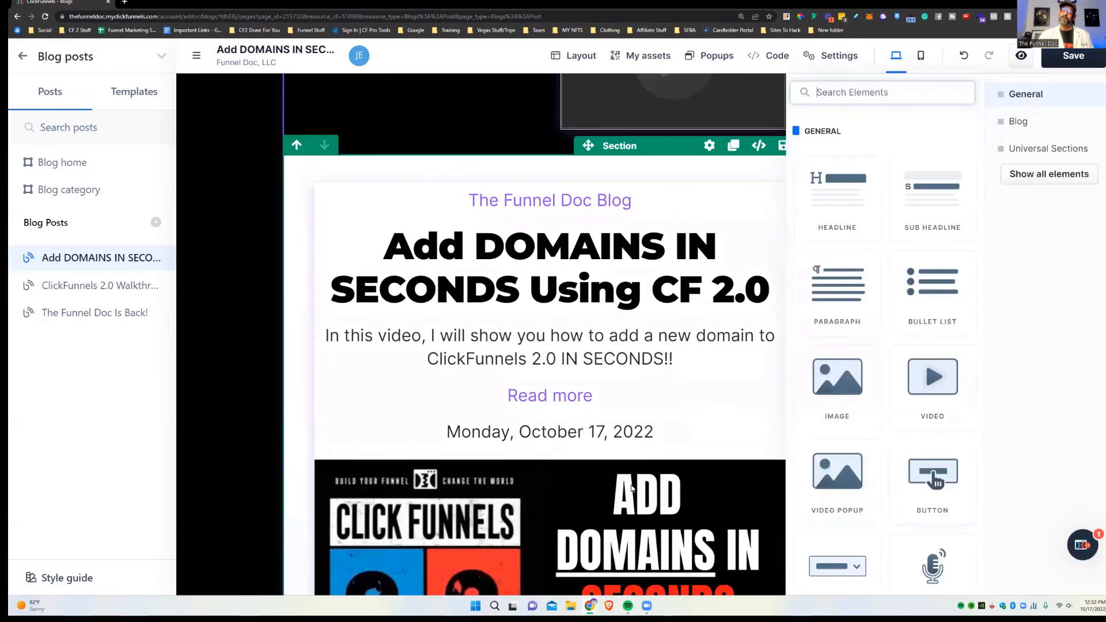
Step: Select the newly placed Add Domains featured image below the date and scroll through the card
left_click(718, 422)
scroll(718, 420, "down", 3)
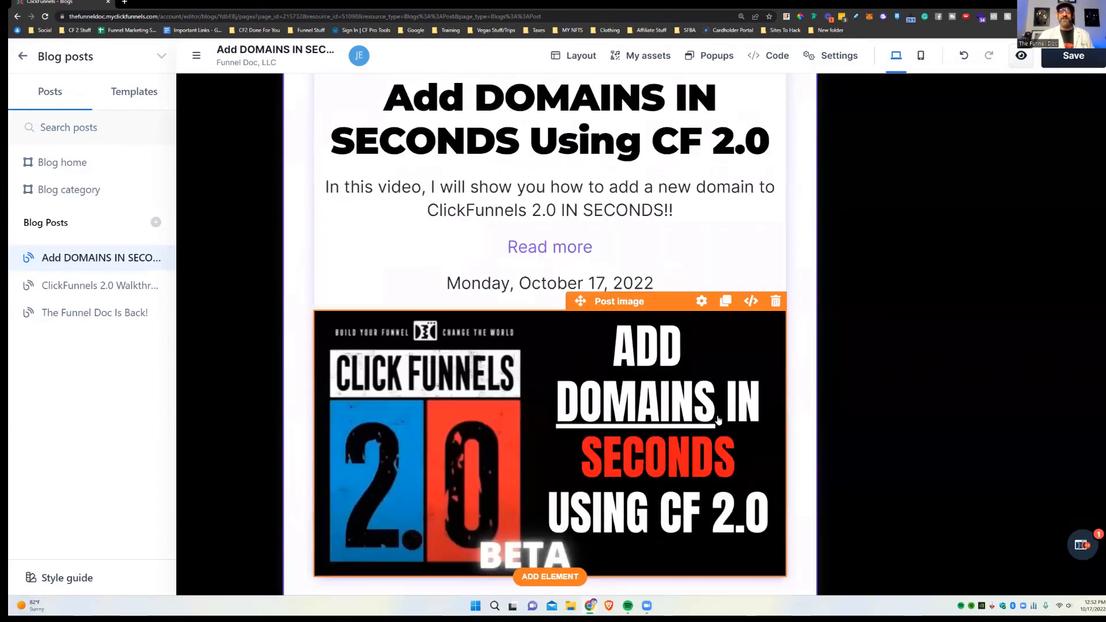
scroll(684, 378, "down", 1)
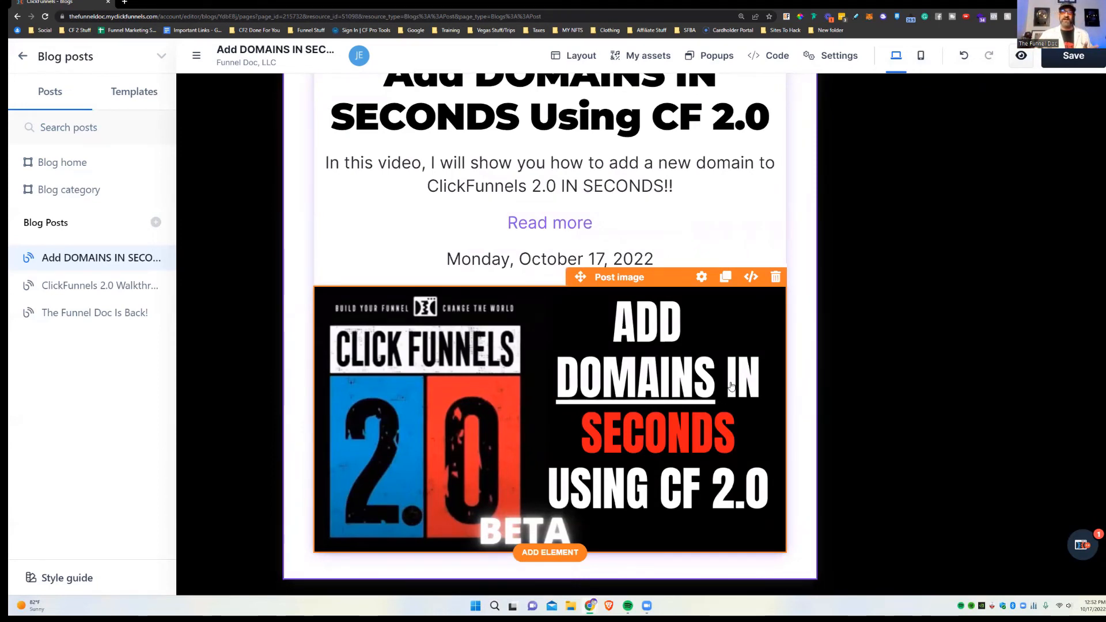
scroll(759, 372, "up", 10)
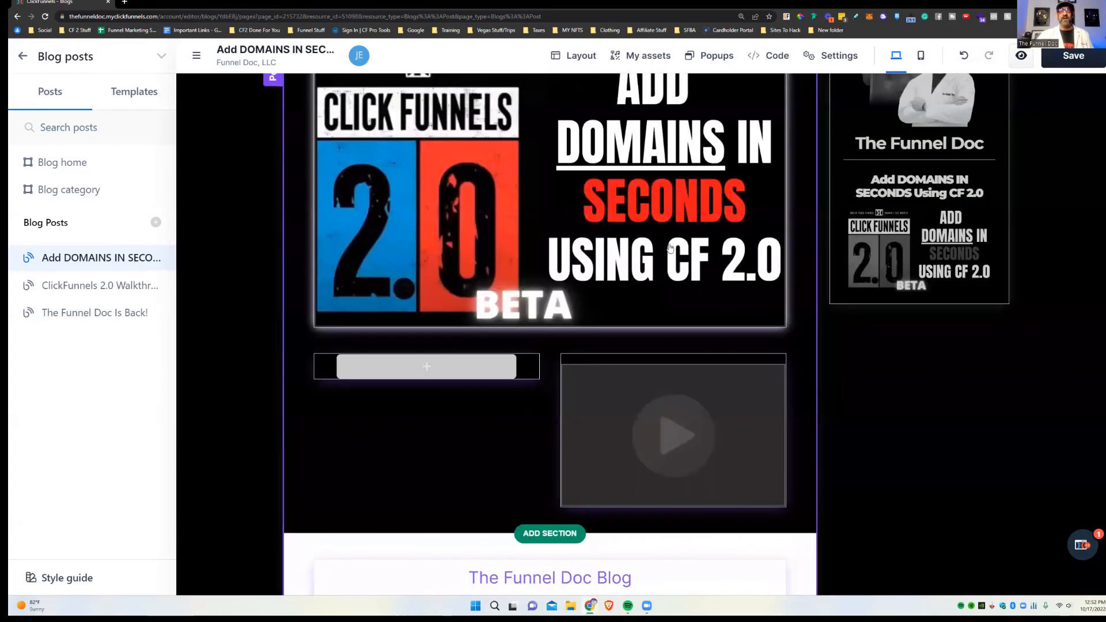
scroll(632, 337, "down", 2)
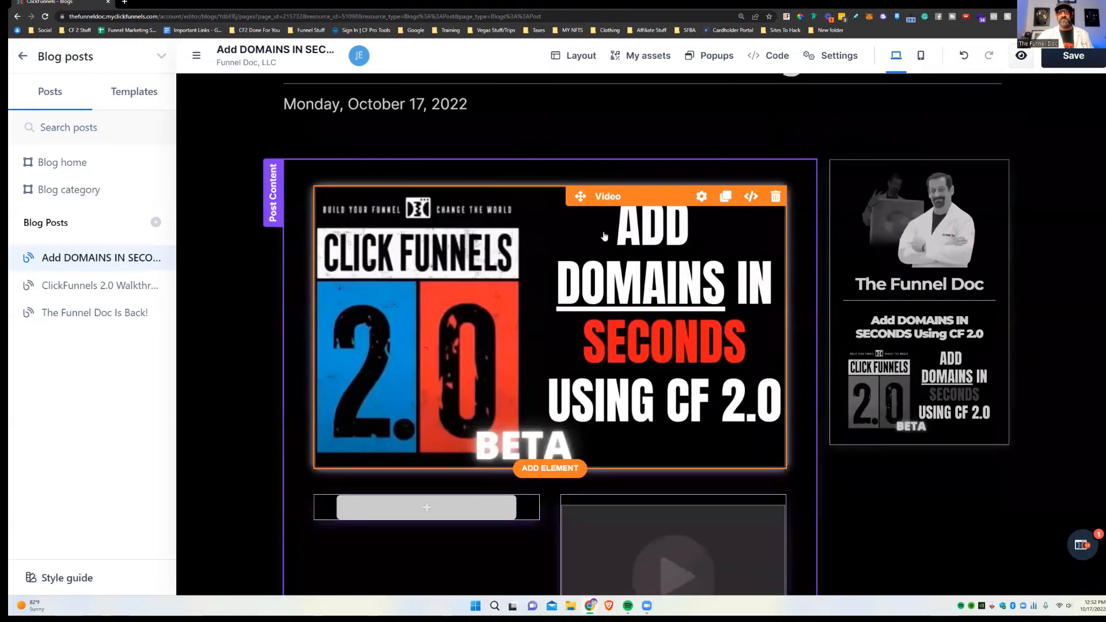
scroll(516, 369, "down", 2)
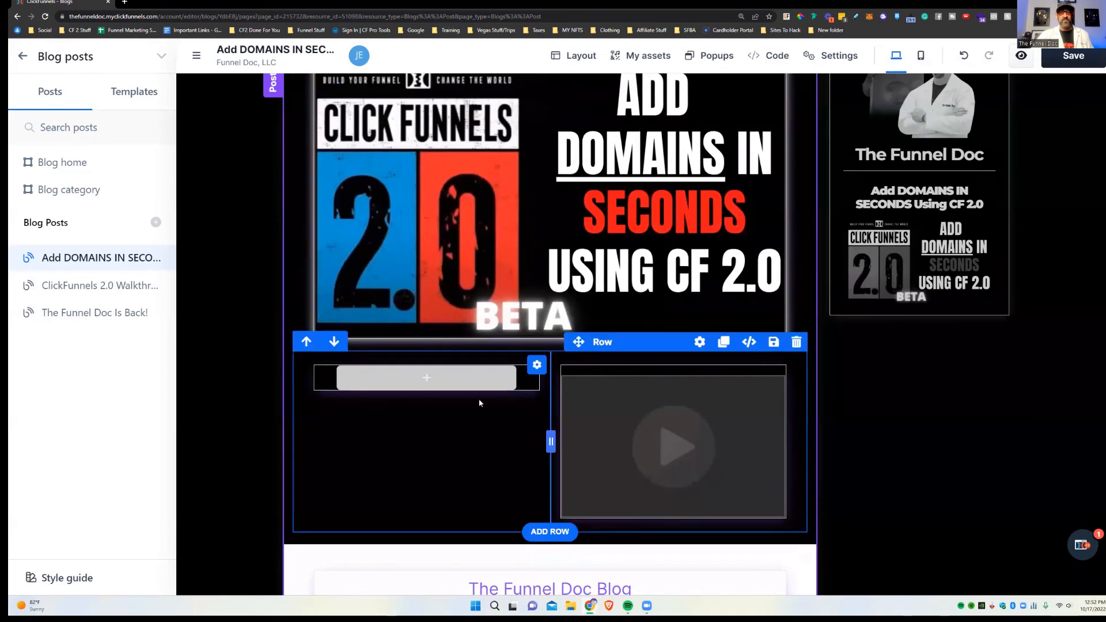
Step: Move the top video into the lower row's right column and delete the leftover video
left_click_drag(618, 154, 673, 426)
left_click(775, 252)
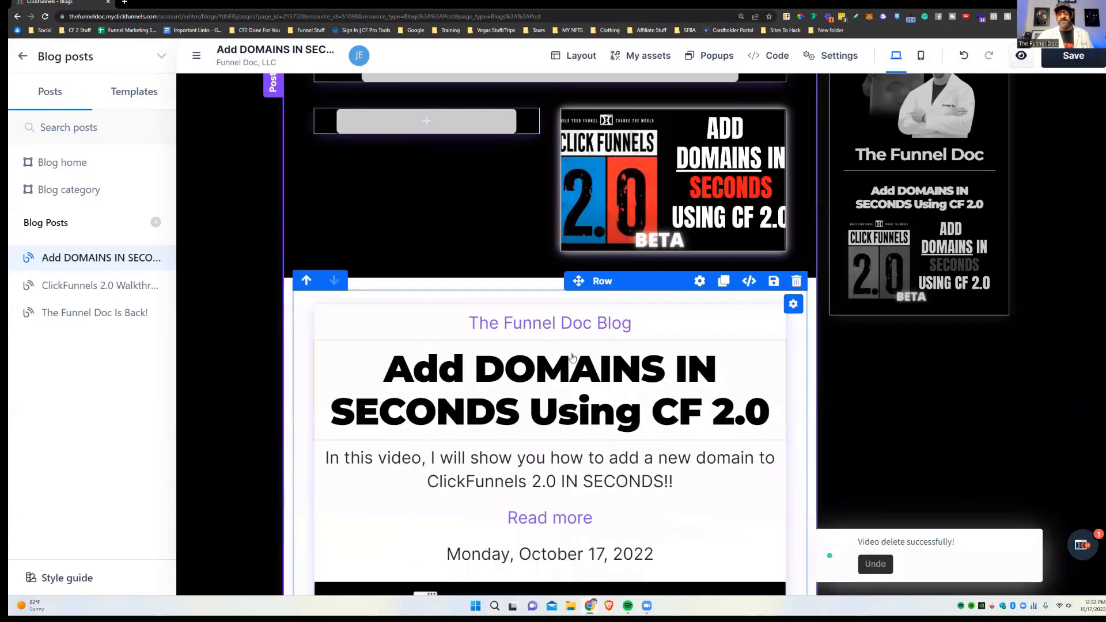
scroll(591, 409, "down", 4)
scroll(490, 191, "up", 4)
Step: Move the post image into the empty left column of that row
left_click_drag(520, 198, 421, 122)
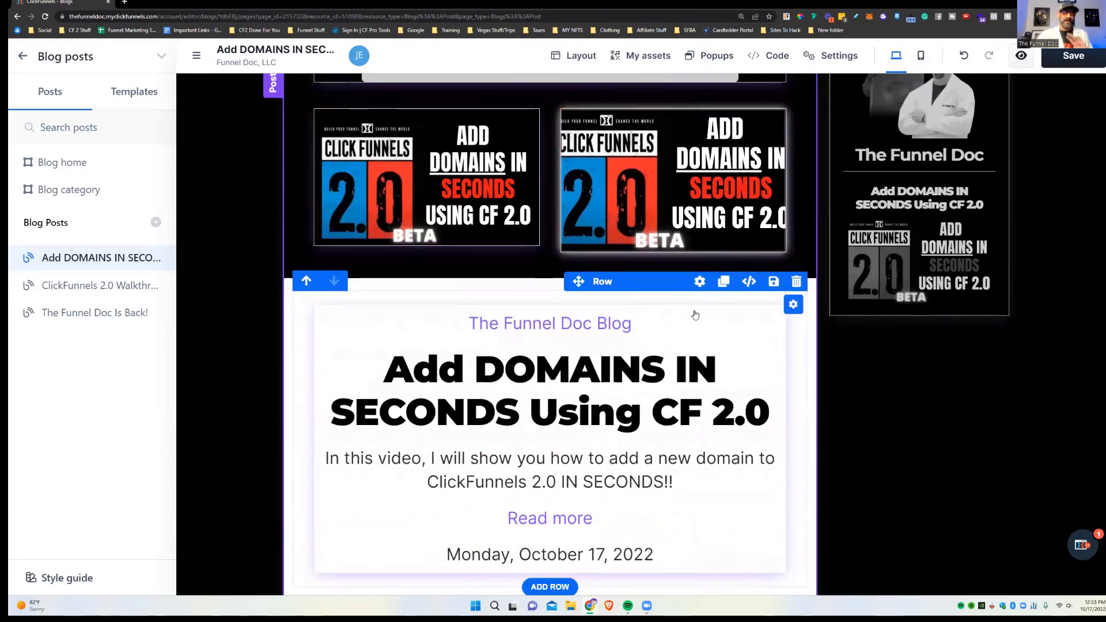
scroll(698, 372, "down", 2)
scroll(651, 226, "up", 2)
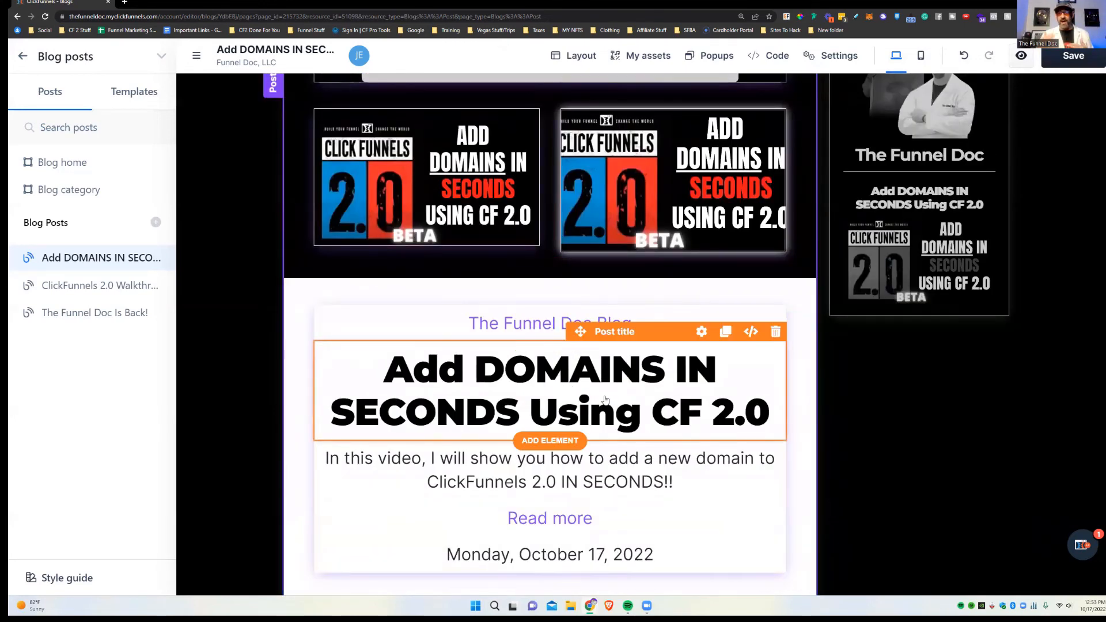
scroll(603, 515, "down", 2)
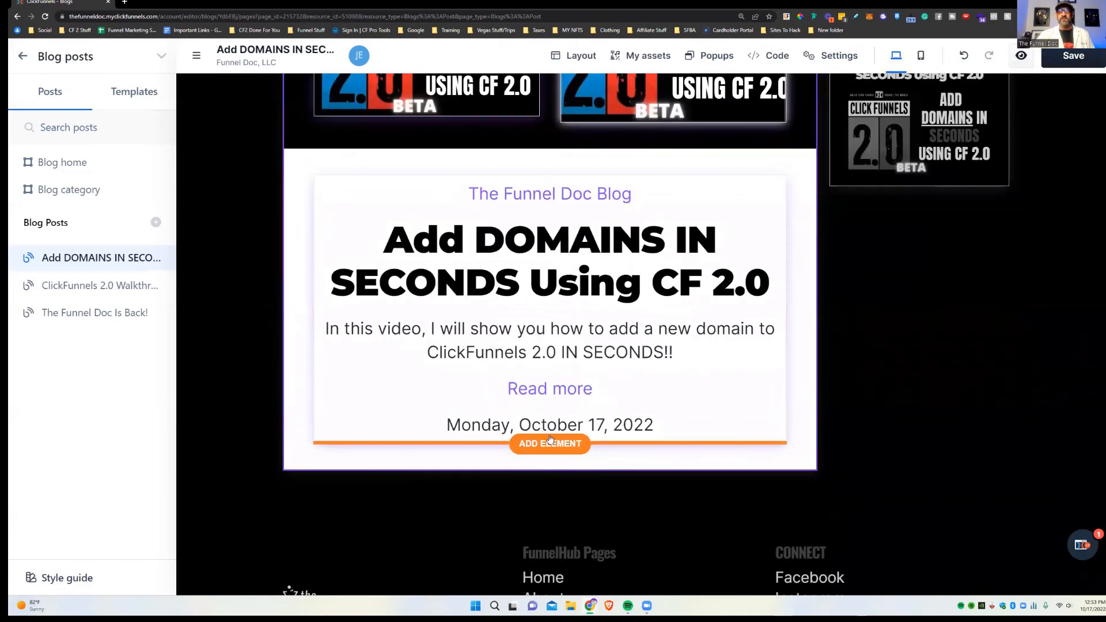
Step: Try a Blog posts Collection below the date, then delete that collection row
left_click(550, 443)
left_click(1018, 121)
left_click(1034, 176)
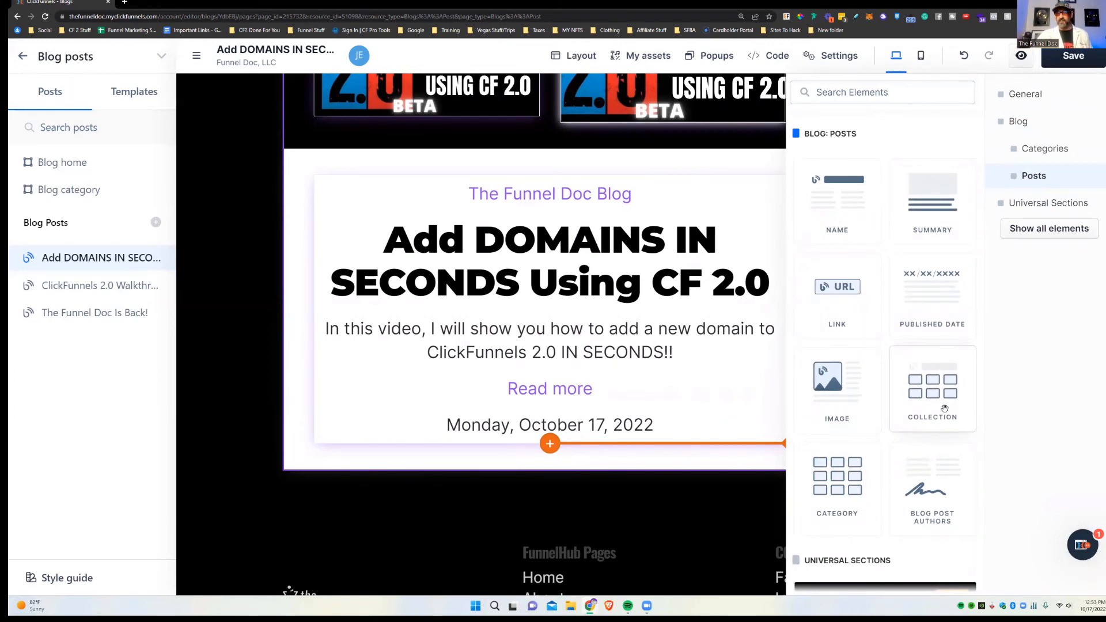
left_click_drag(944, 409, 544, 455)
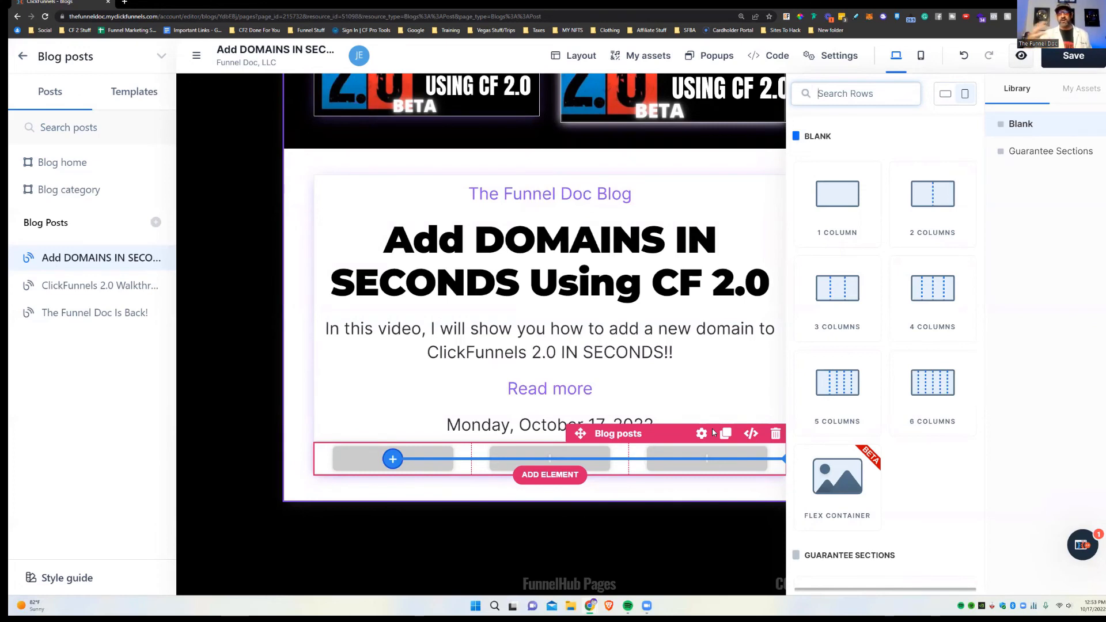
left_click(555, 473)
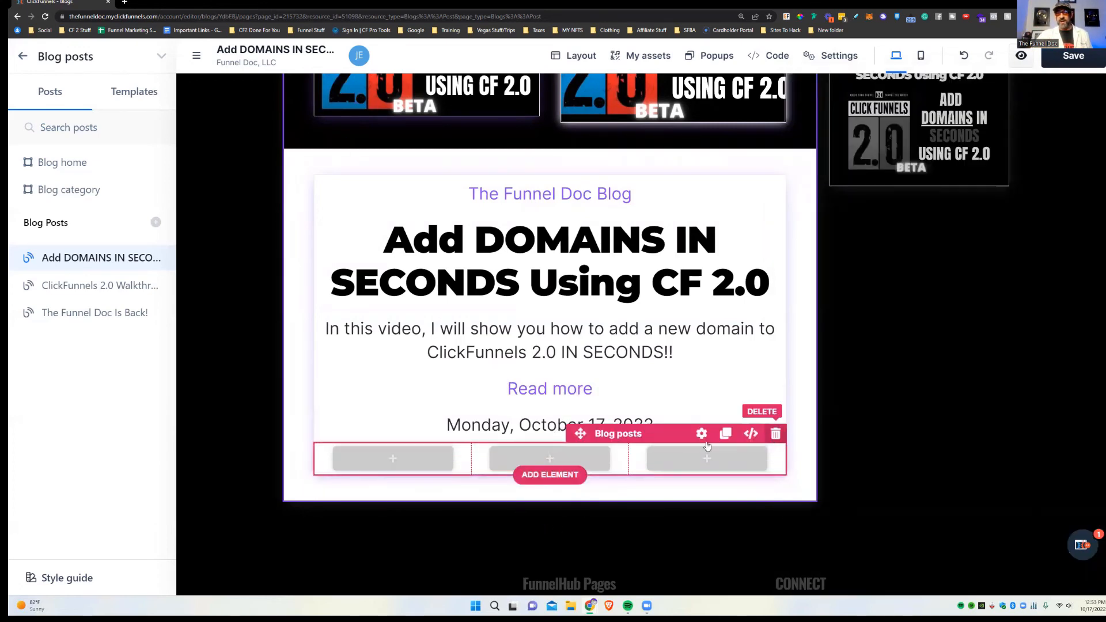
left_click(775, 434)
Step: Add the Blog Post Authors element below the published date
left_click(549, 447)
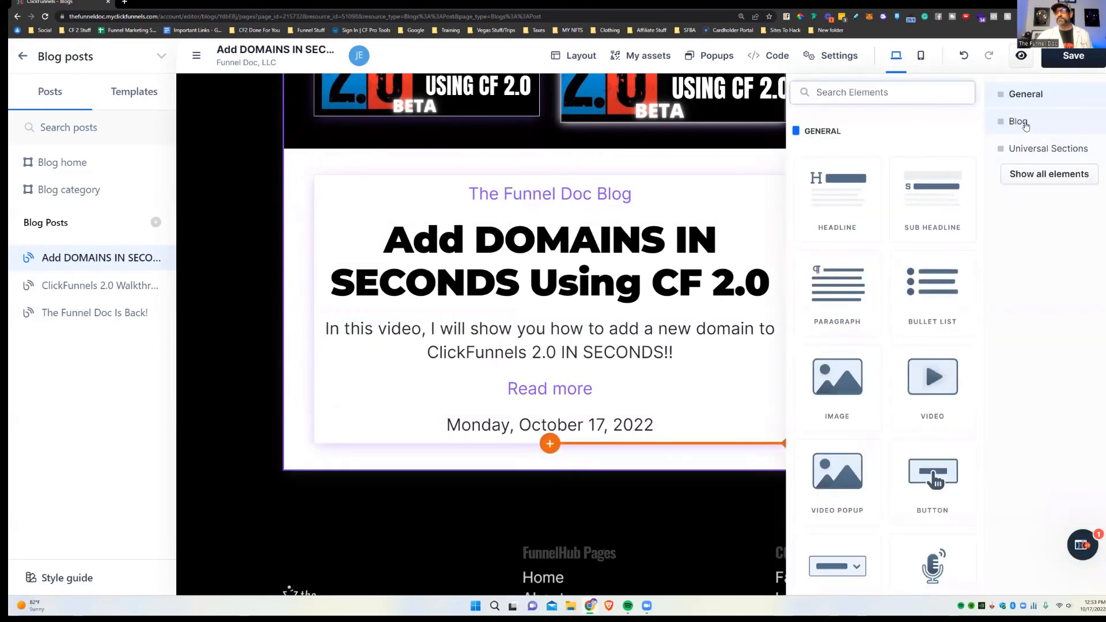
scroll(924, 205, "down", 15)
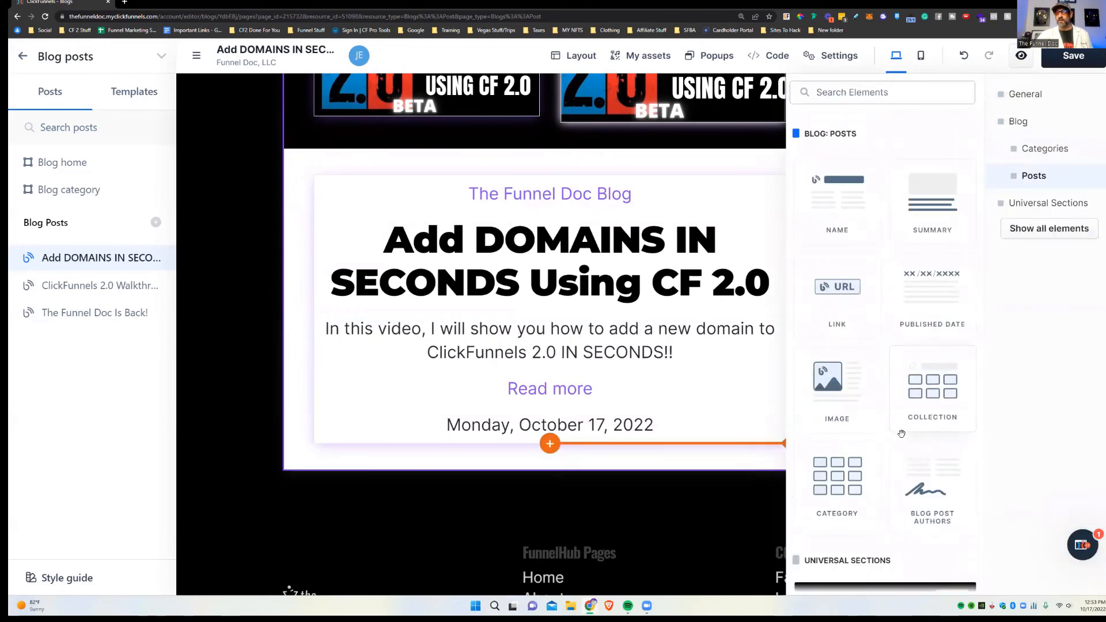
scroll(841, 311, "down", 3)
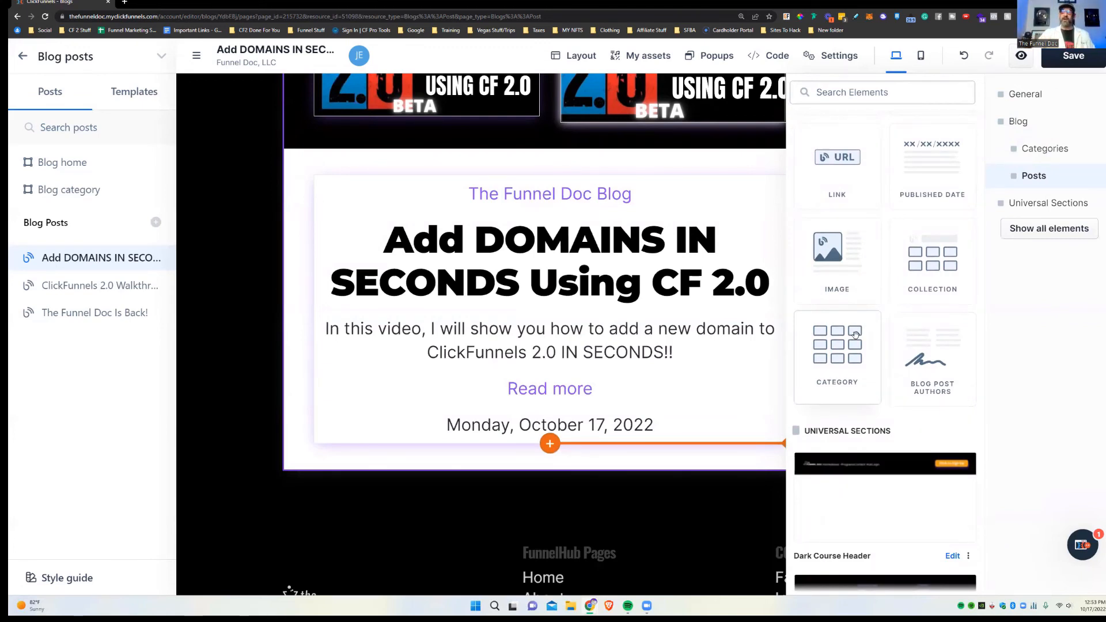
left_click_drag(945, 363, 630, 461)
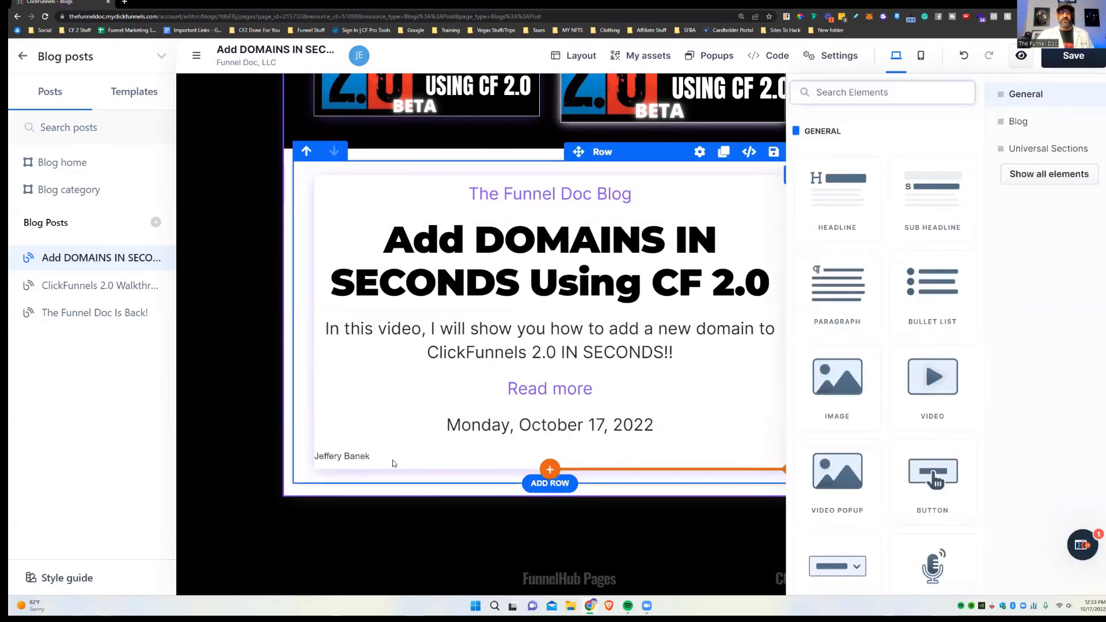
Step: Give the author line 54 px left and right padding and Oswald font at 26 px
left_click(439, 461)
left_click(702, 433)
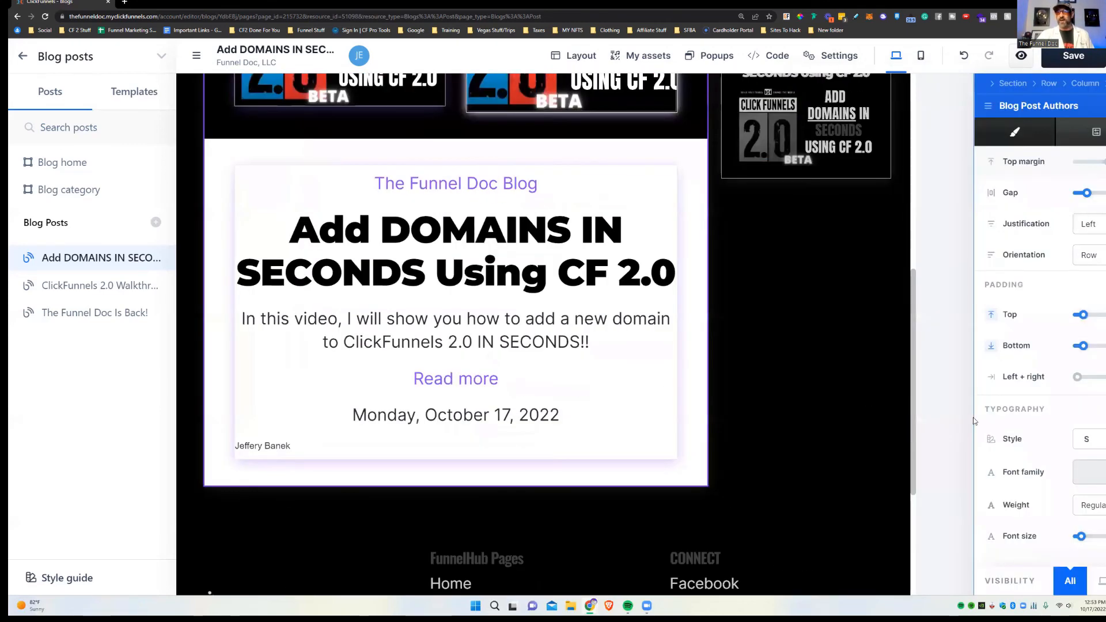
scroll(1028, 403, "down", 2)
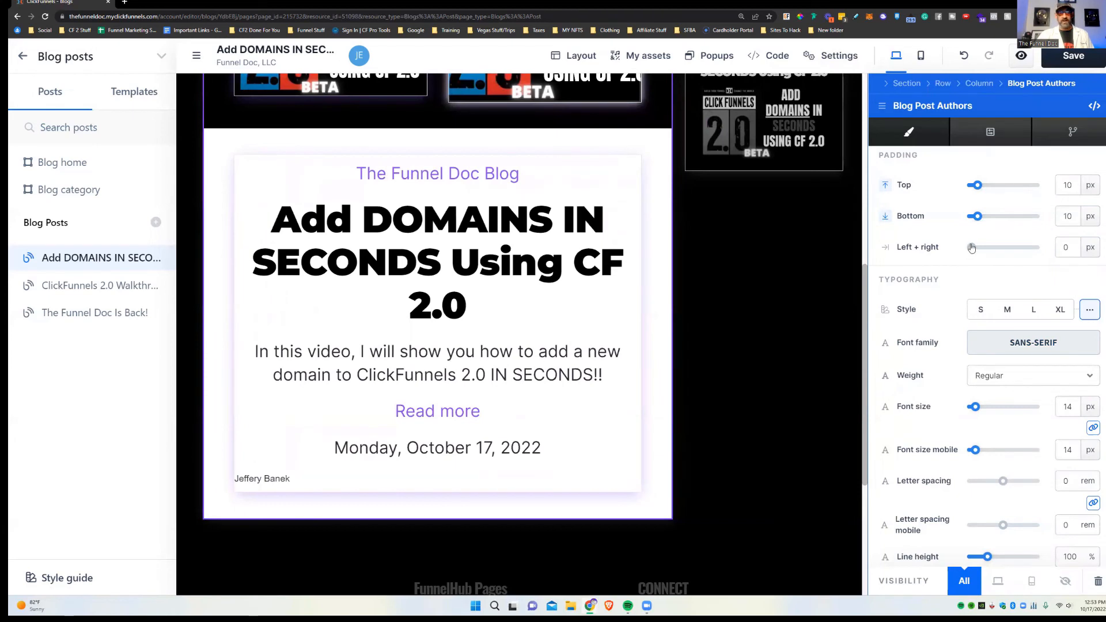
left_click_drag(972, 248, 975, 250)
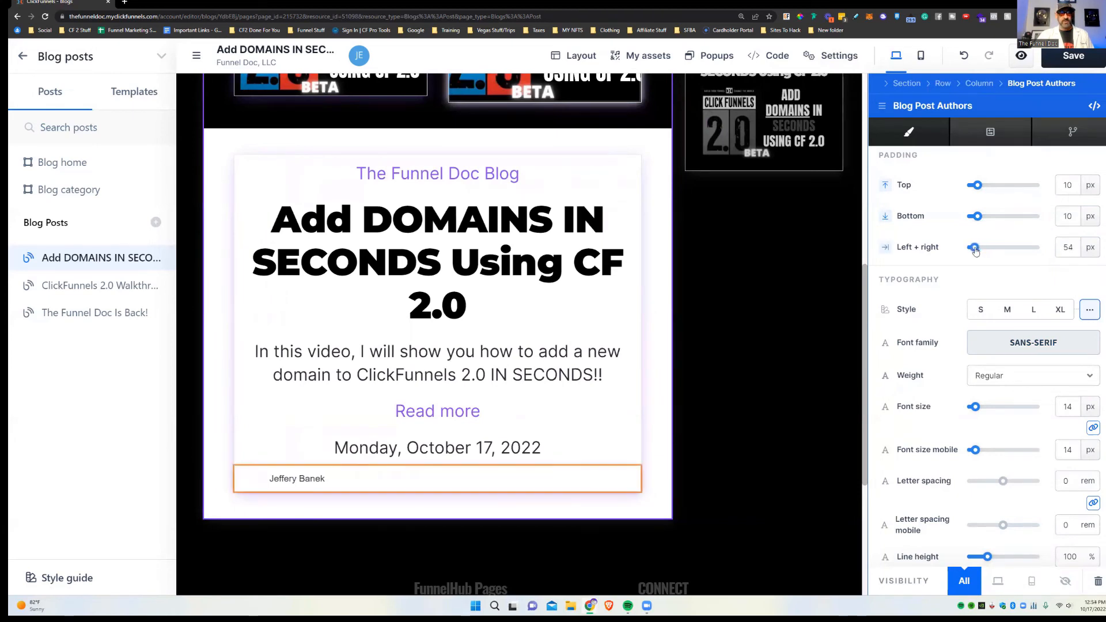
left_click(1044, 349)
left_click(981, 469)
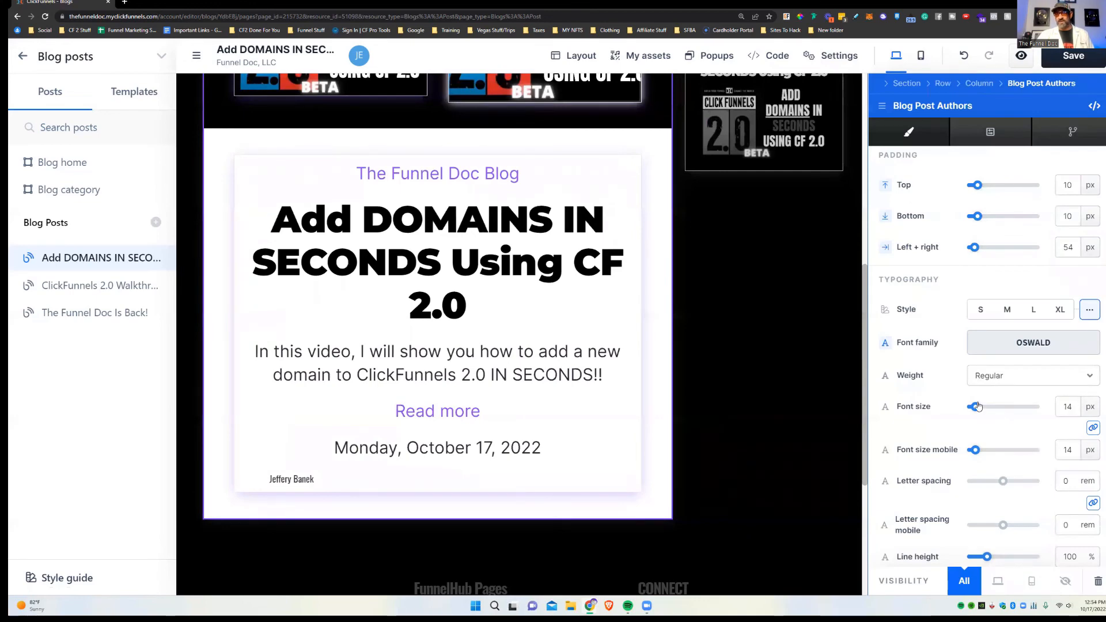
left_click_drag(977, 407, 988, 404)
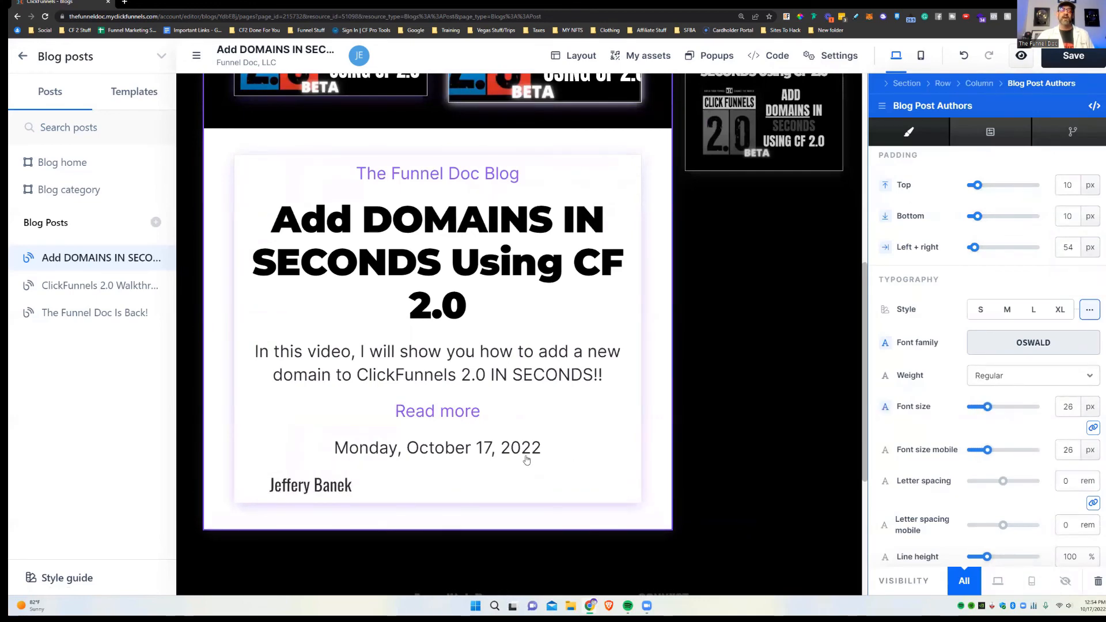
left_click(372, 494)
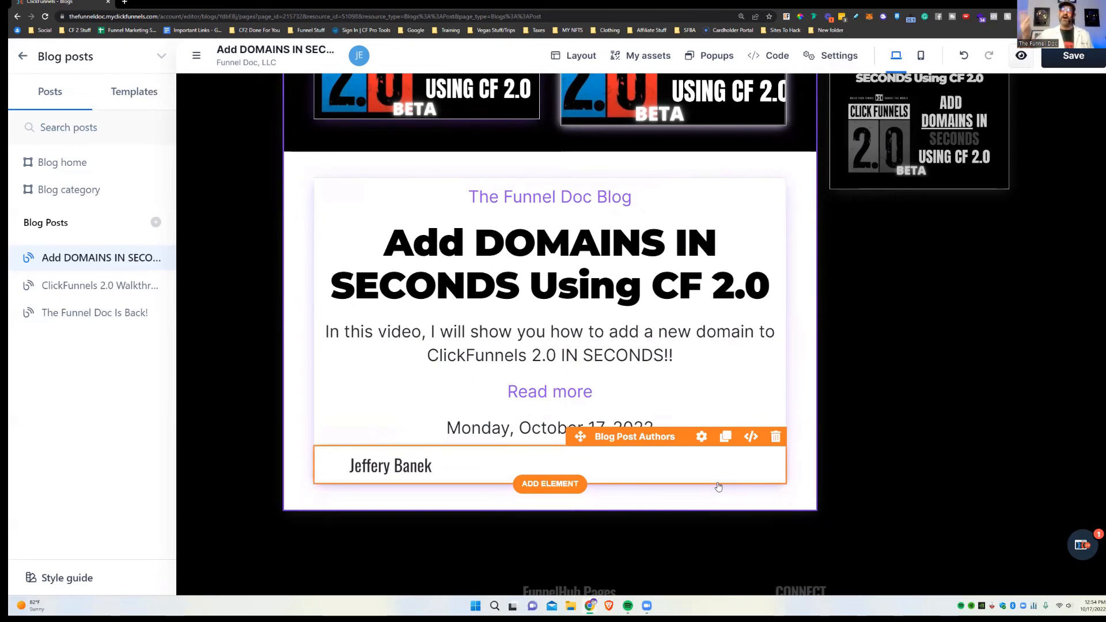
Step: Delete the two-image thumbnail row above the blog card
scroll(622, 305, "up", 3)
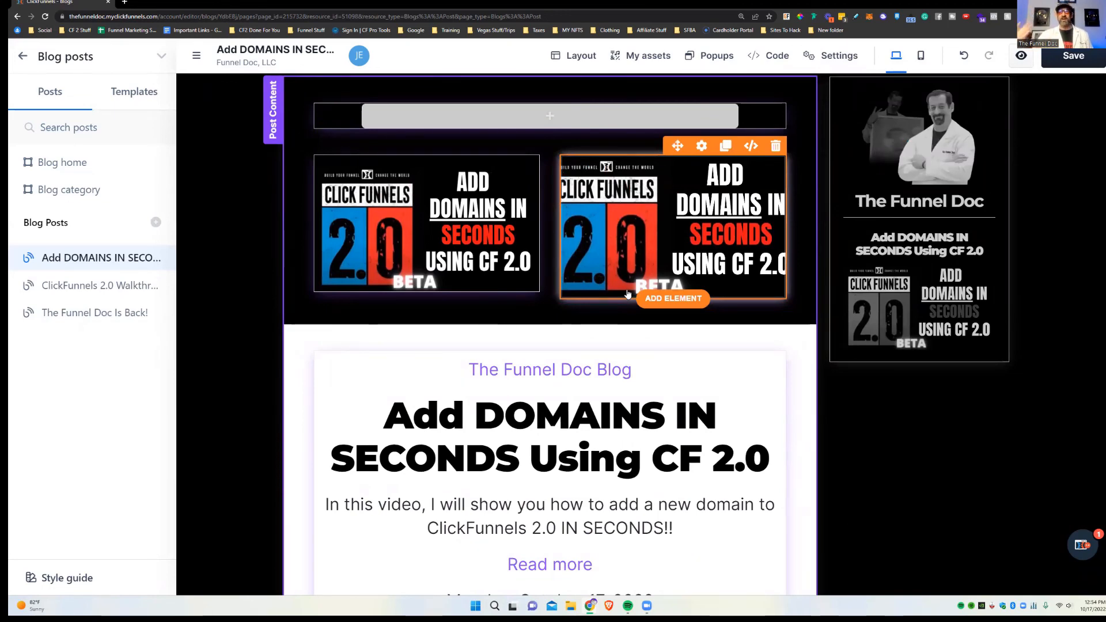
scroll(633, 335, "down", 1)
scroll(804, 240, "up", 2)
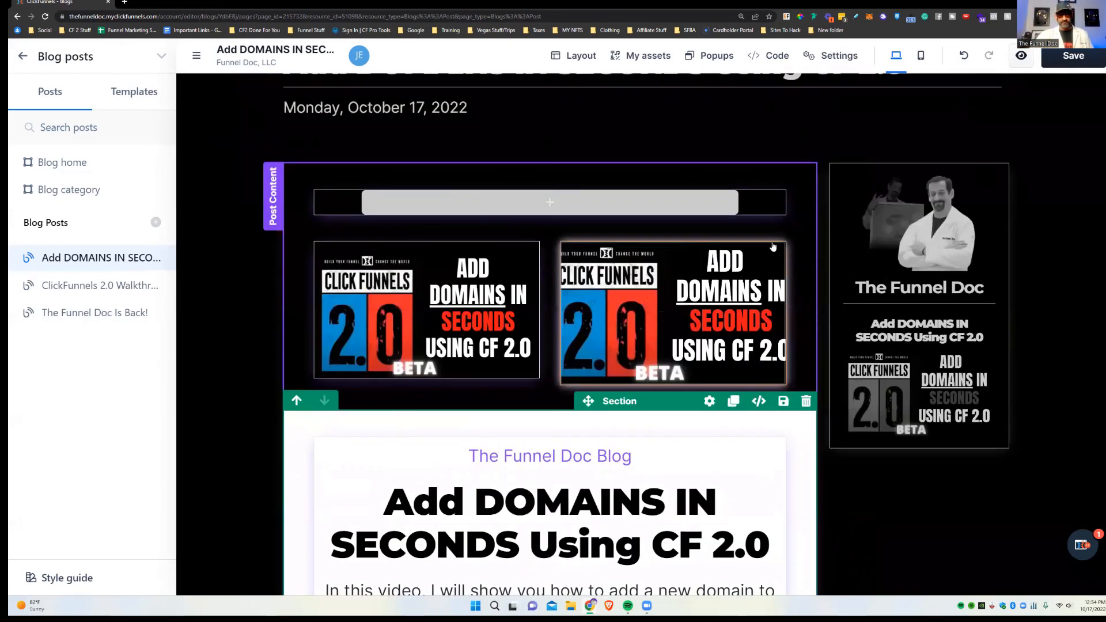
left_click(796, 219)
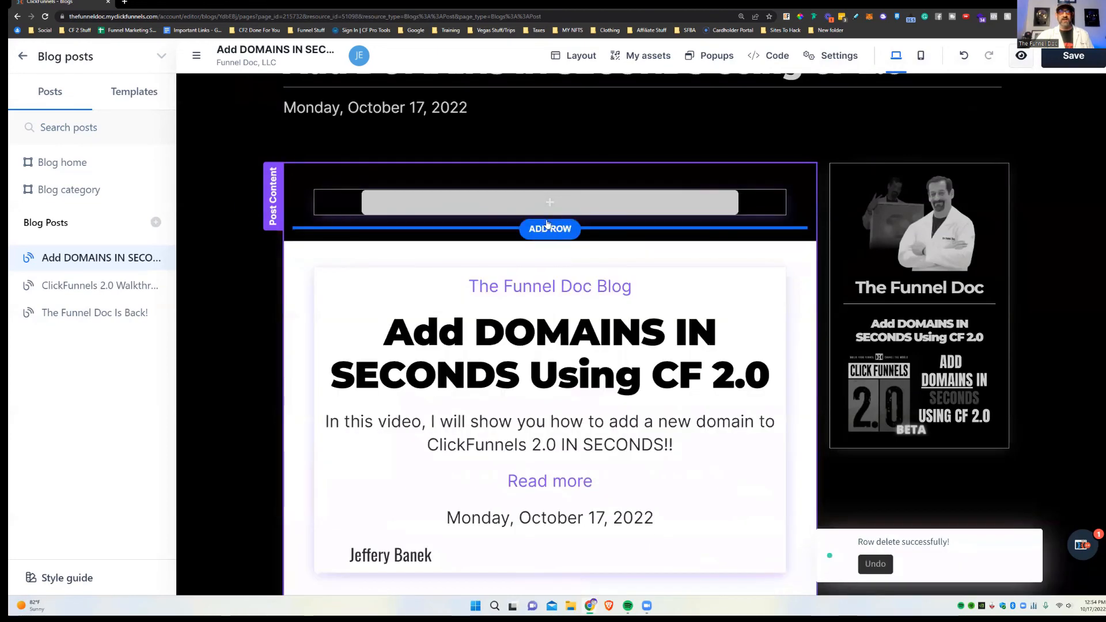
left_click(550, 202)
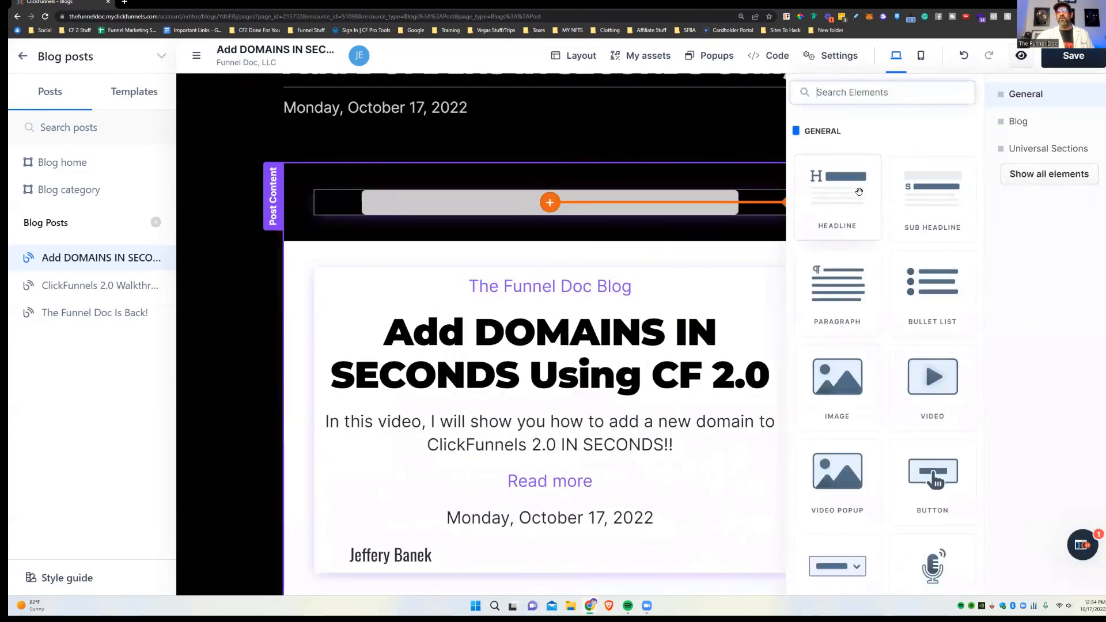
left_click(627, 286)
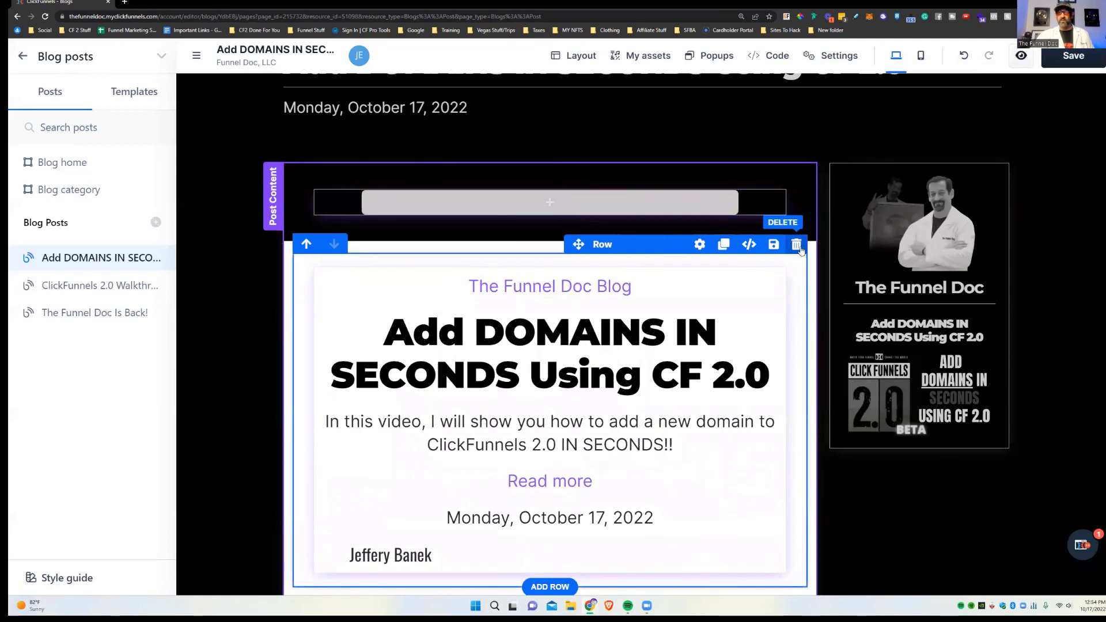
Step: Delete the blog card row and the now-empty white section
left_click(801, 248)
left_click(806, 231)
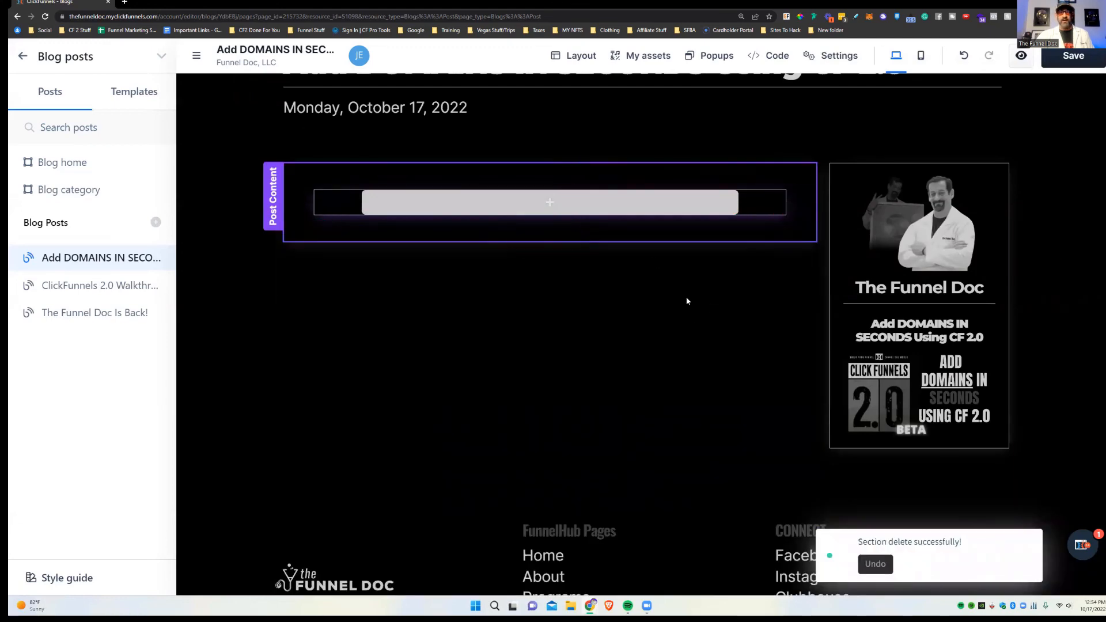
scroll(500, 272, "up", 3)
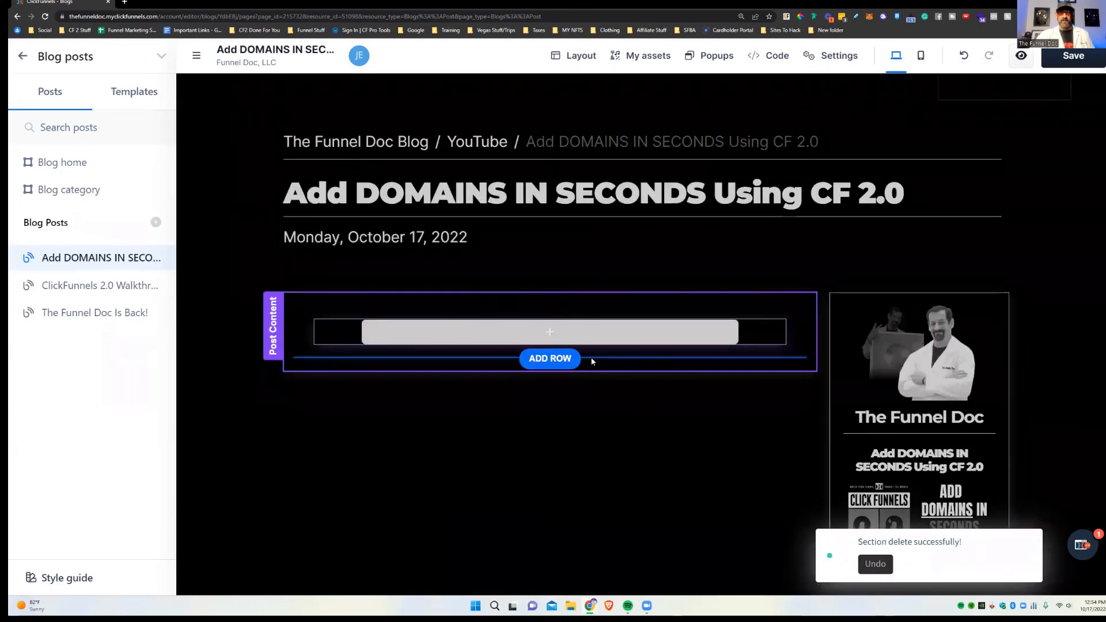
Step: Fill Post Content with a default 'Large call to action headline' headline and a lorem ipsum paragraph below it
left_click(557, 334)
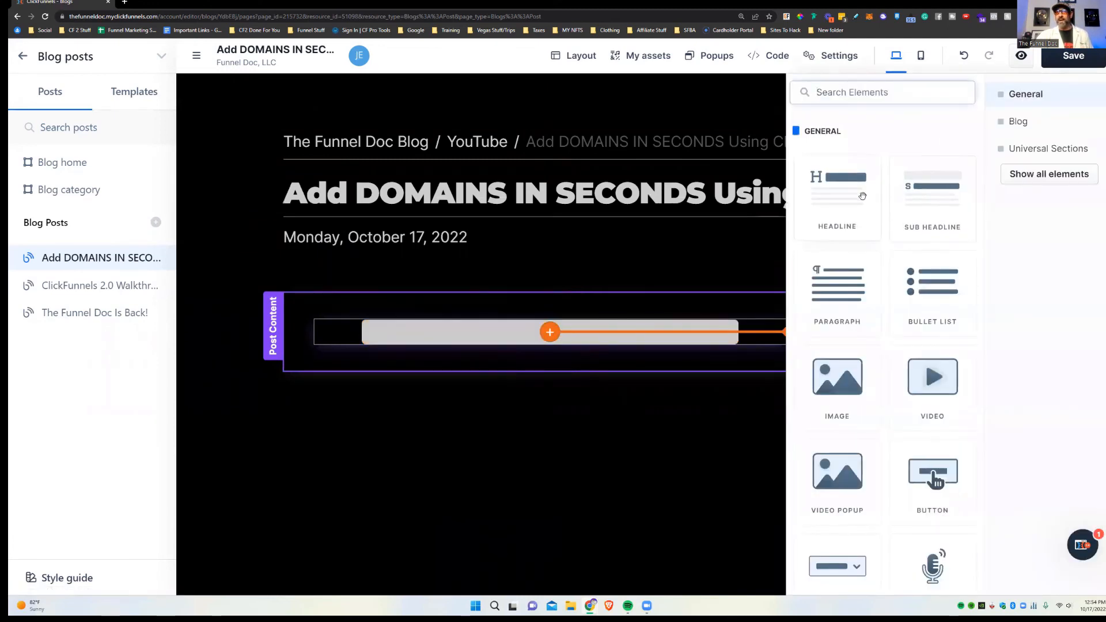
left_click(838, 190)
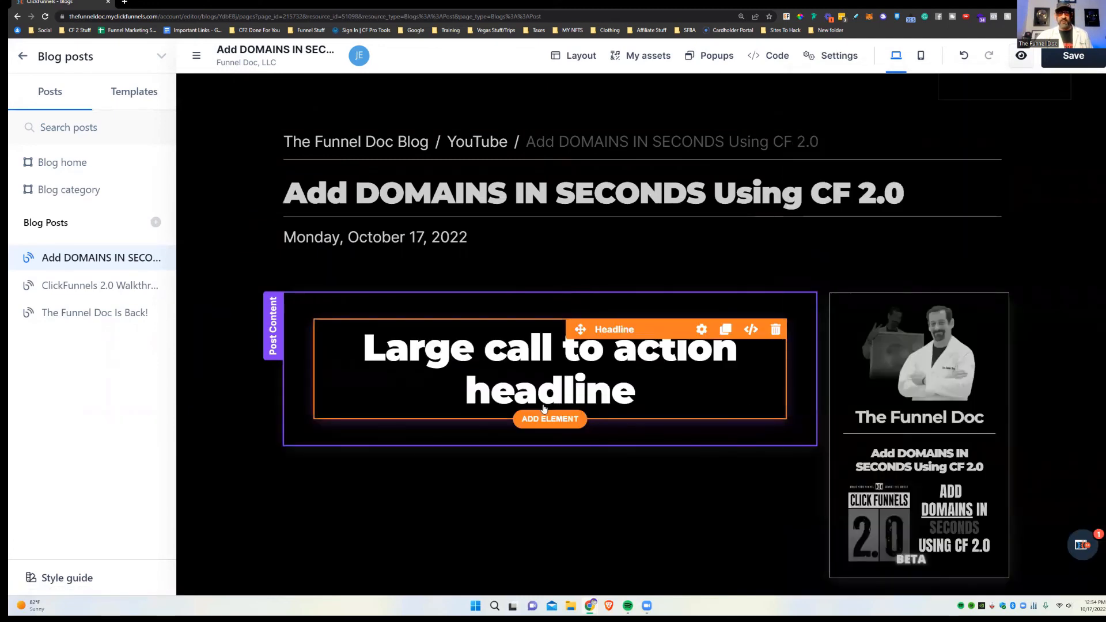
left_click(556, 420)
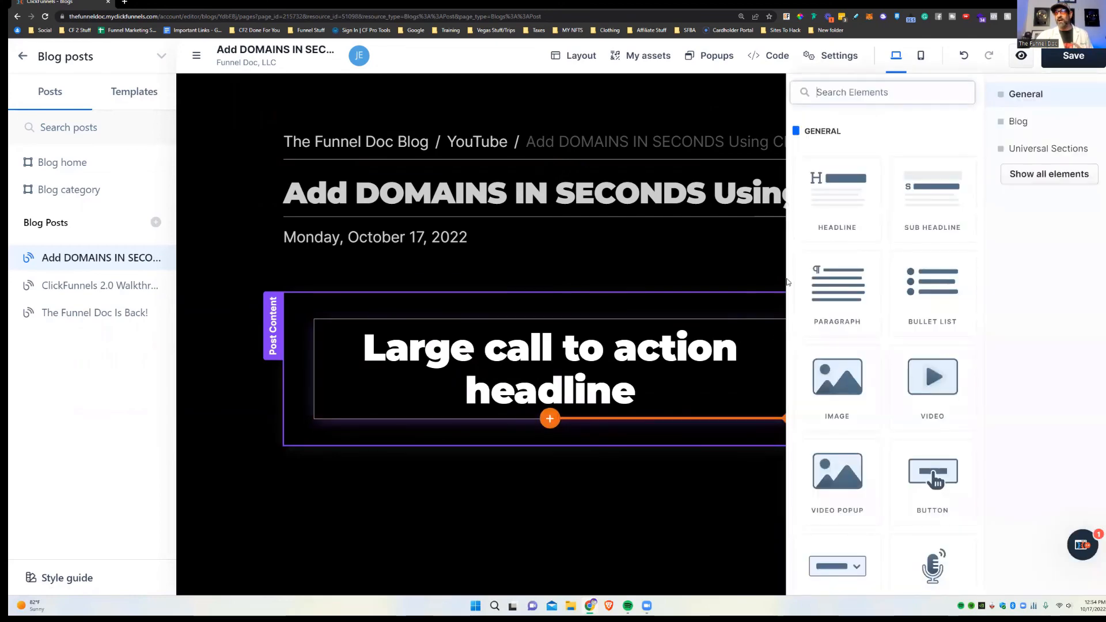
left_click(838, 282)
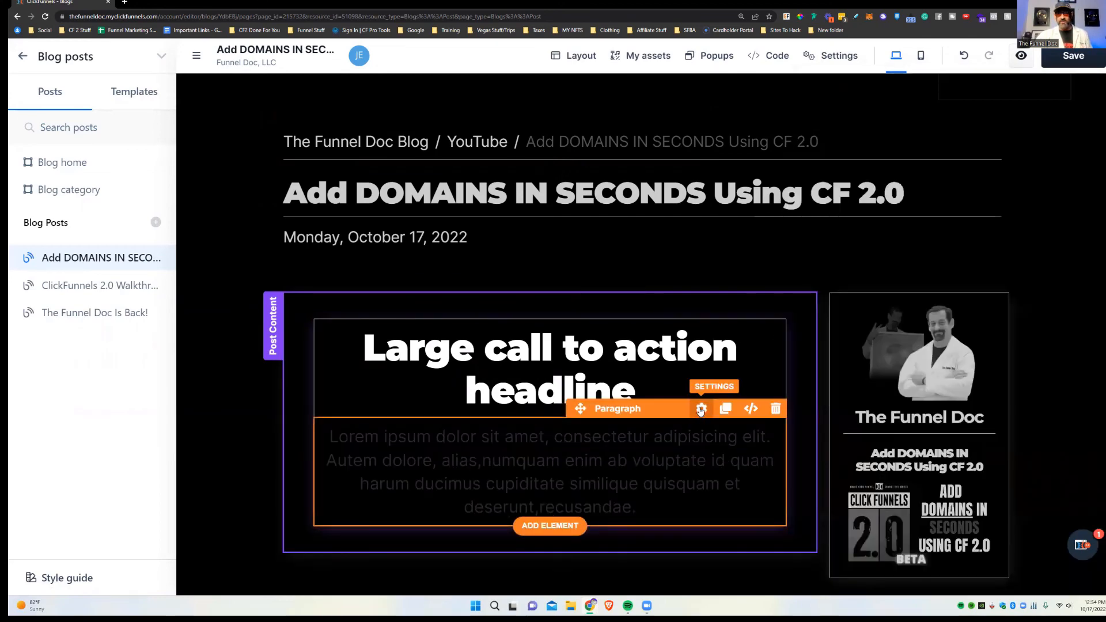
left_click(702, 408)
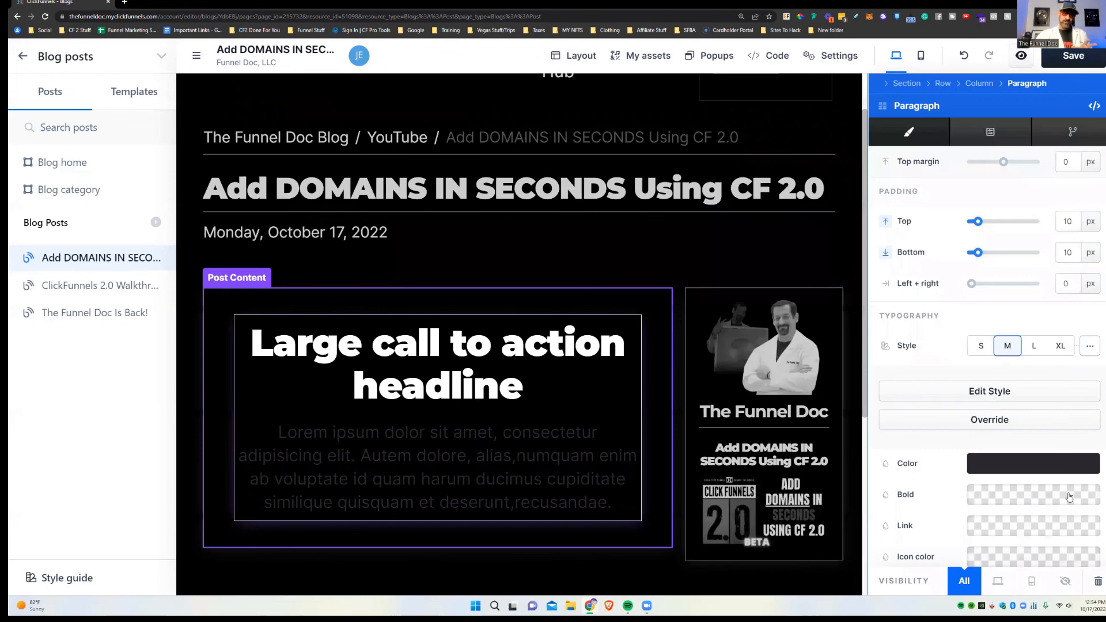
Step: Change the paragraph's text colour from dark grey to white (ffffff)
left_click(1028, 470)
left_click_drag(856, 465, 806, 367)
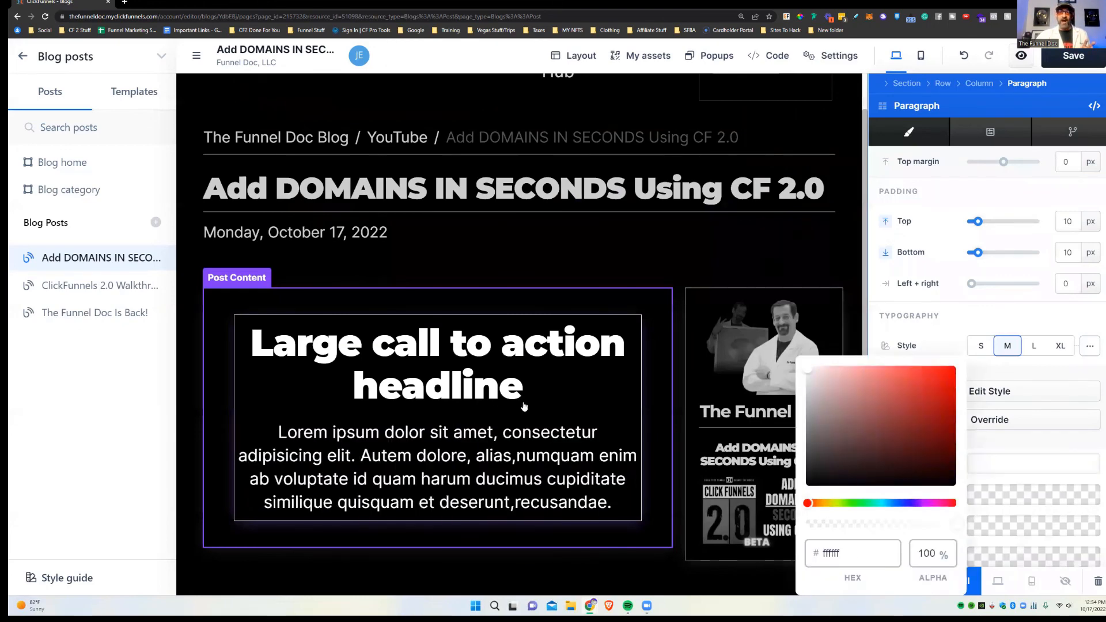
left_click(524, 406)
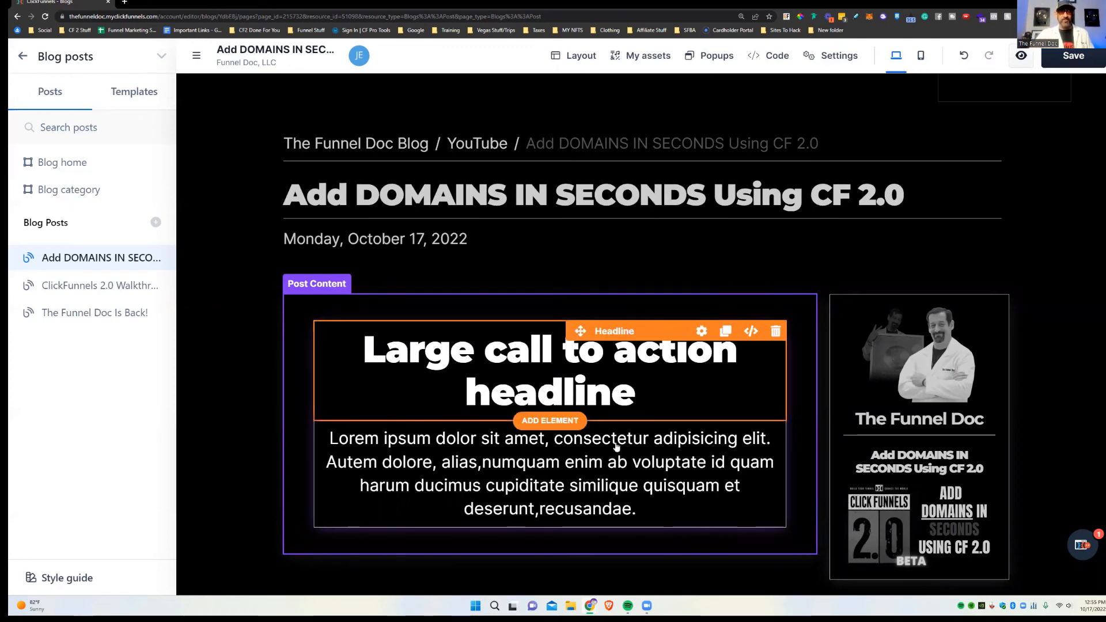
scroll(628, 495, "down", 2)
scroll(629, 489, "down", 2)
scroll(663, 481, "up", 3)
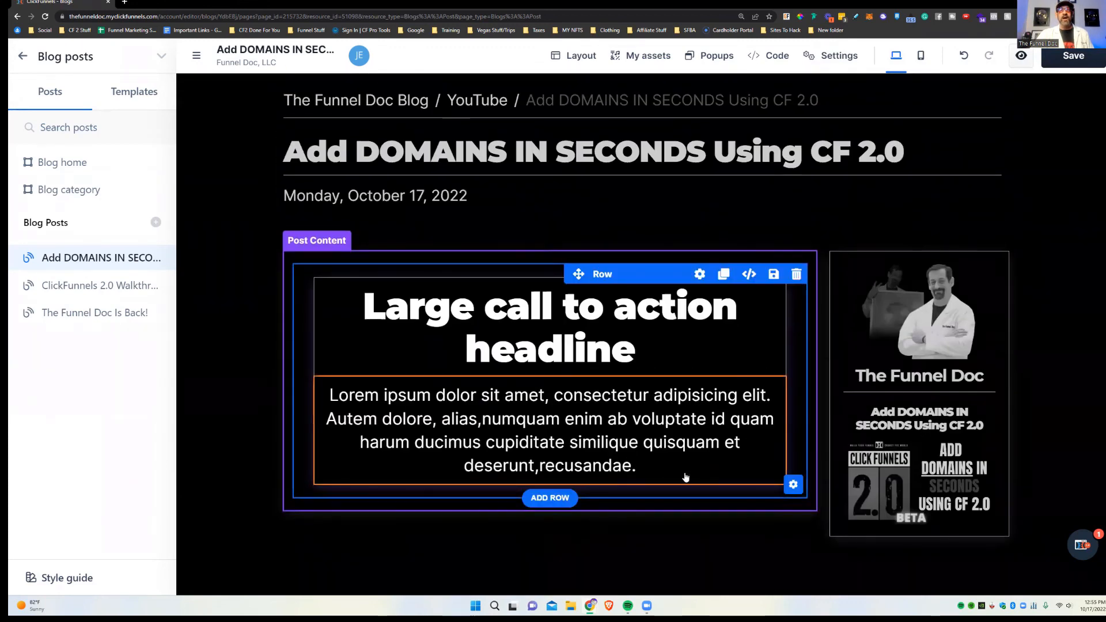